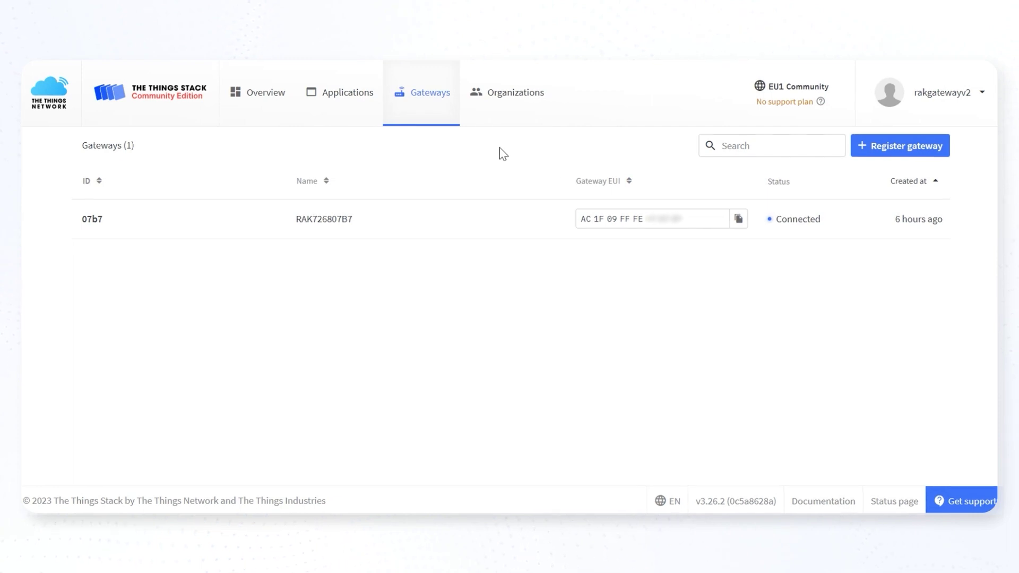
Create an application with ID rak-2560-sensor and name 'Sensor Hub'
left_click(260, 98)
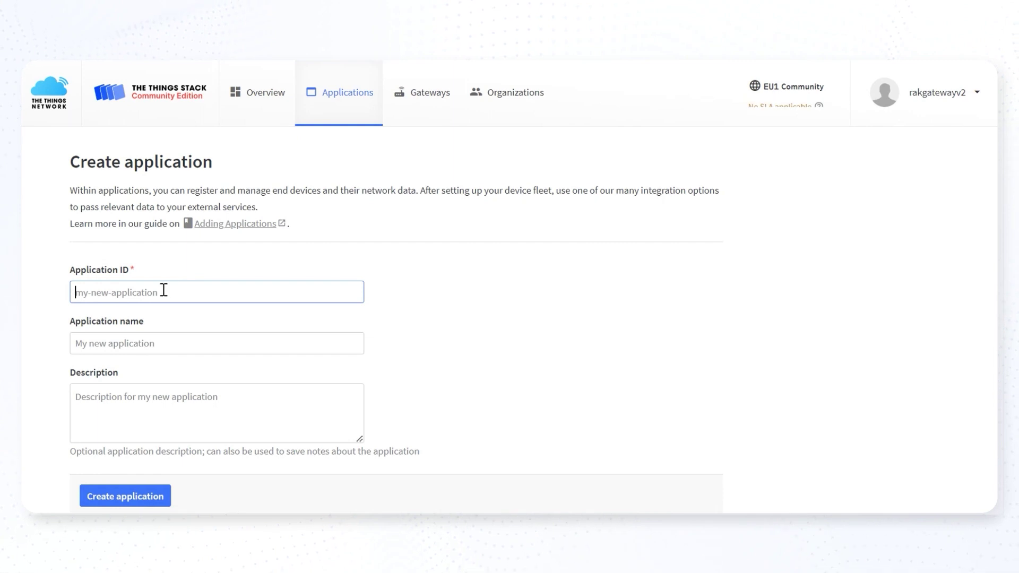
type("rak")
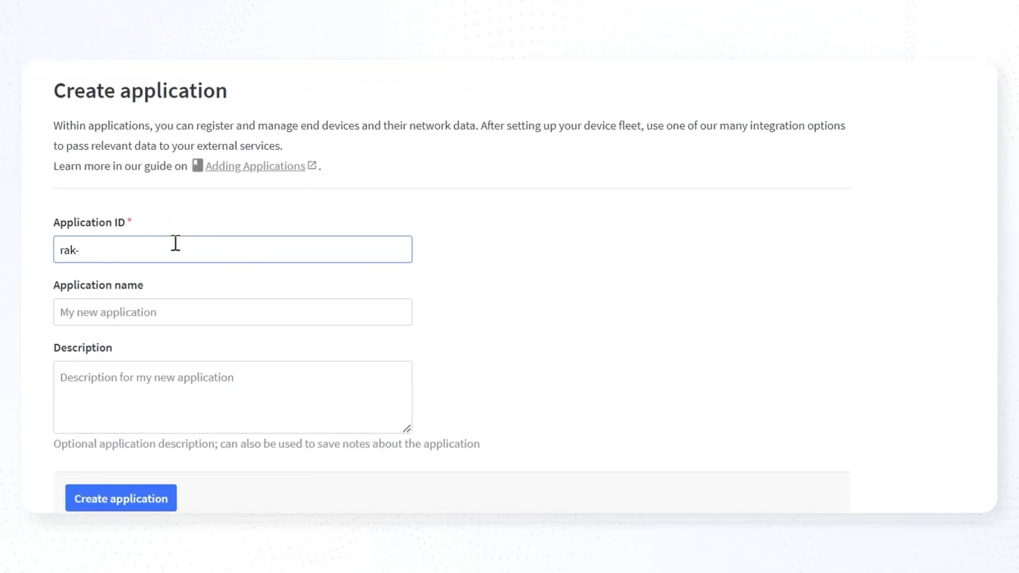
type("-2560-sensor")
left_click(160, 309)
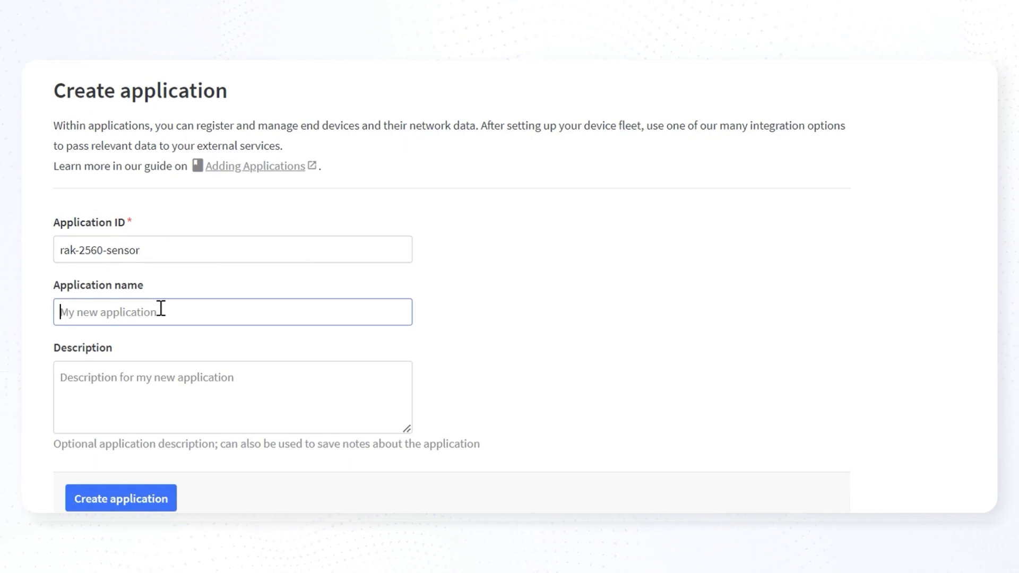
type("sensor Hub")
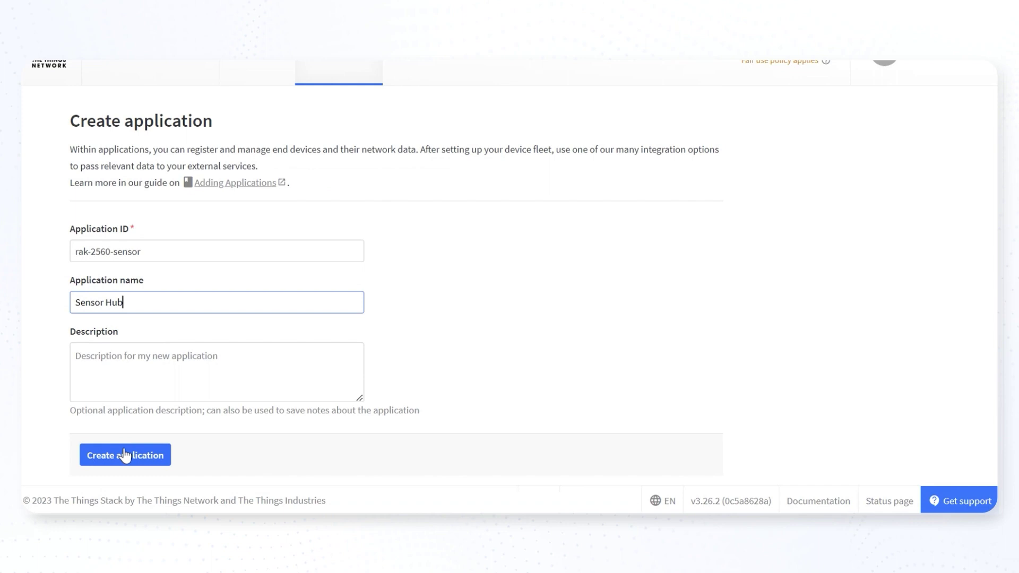
left_click(124, 456)
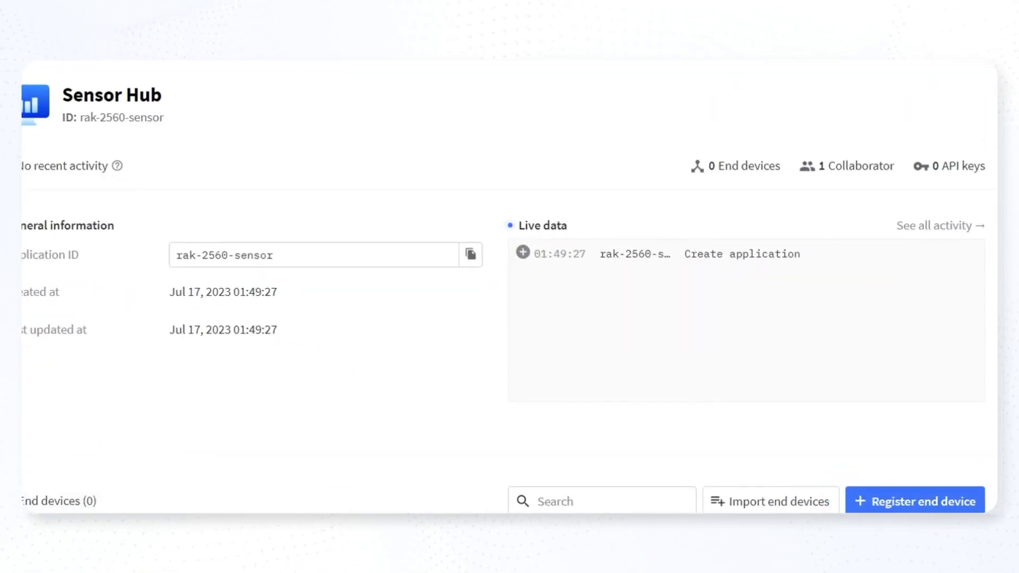
Start registering a new end device in Sensor Hub and choose manual entry of its specifics
left_click(915, 501)
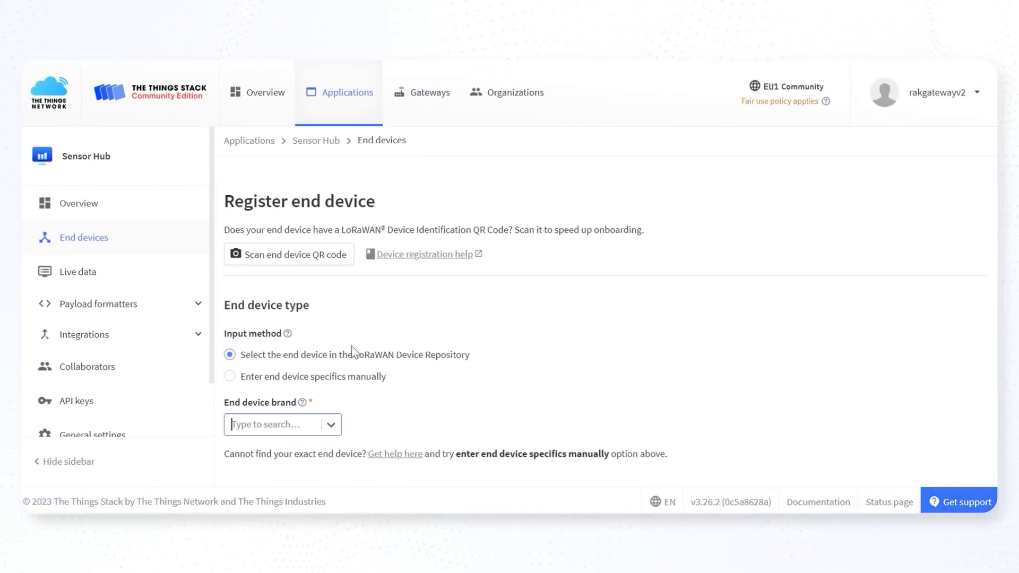
left_click(229, 377)
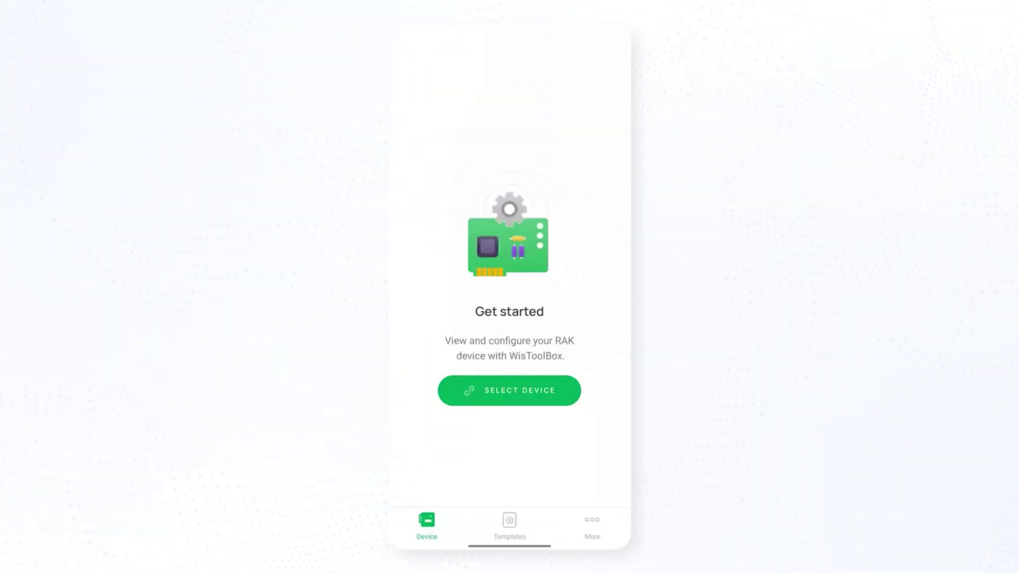
Select the Sensor Hub device in WisToolBox and connect to it over NFC
left_click(527, 390)
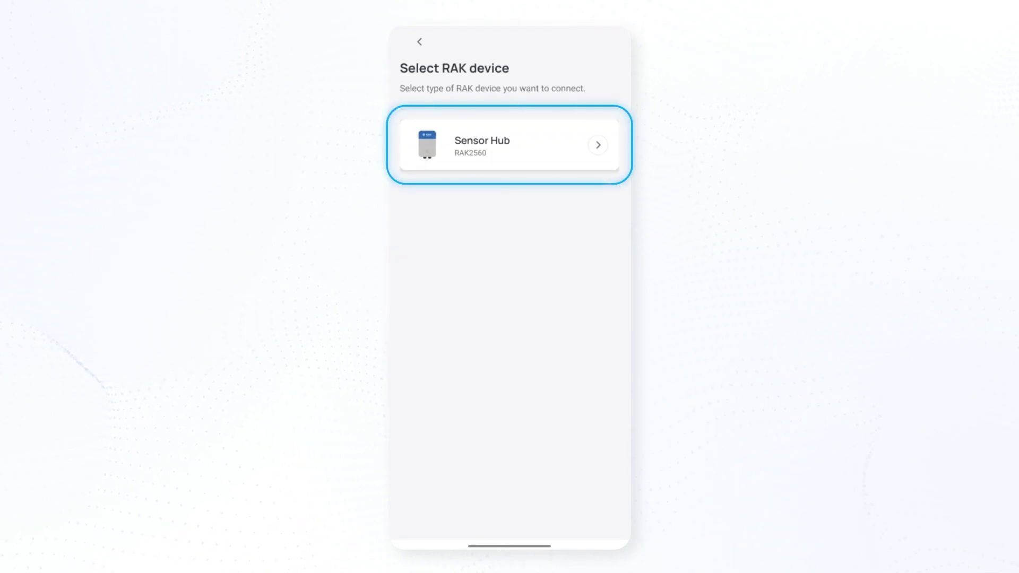
left_click(510, 144)
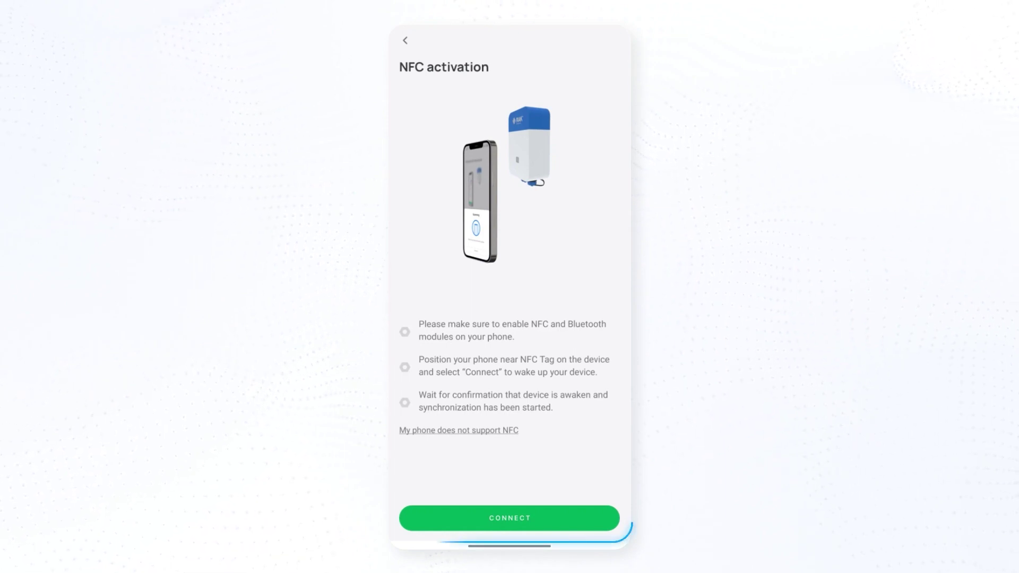
left_click(509, 518)
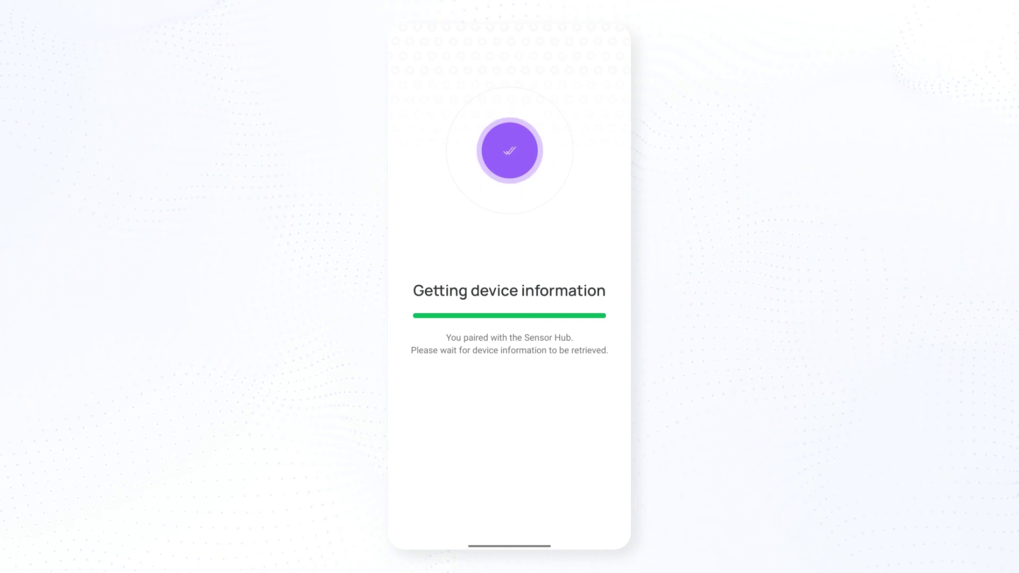
Choose the Europe 863-870 MHz (SF12 for RX2) frequency plan and LoRaWAN Specification 1.0.3
left_click(547, 156)
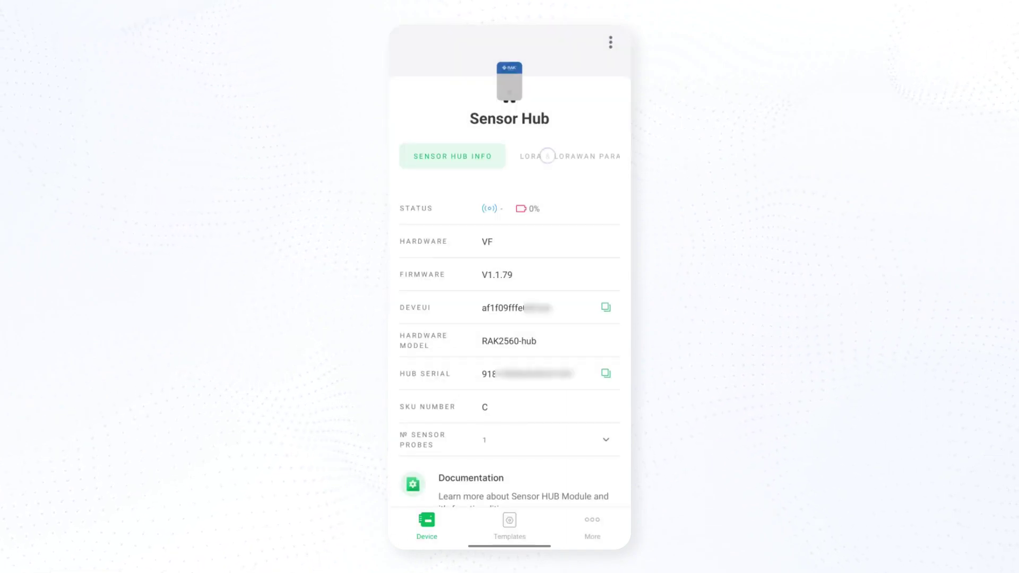
left_click(462, 251)
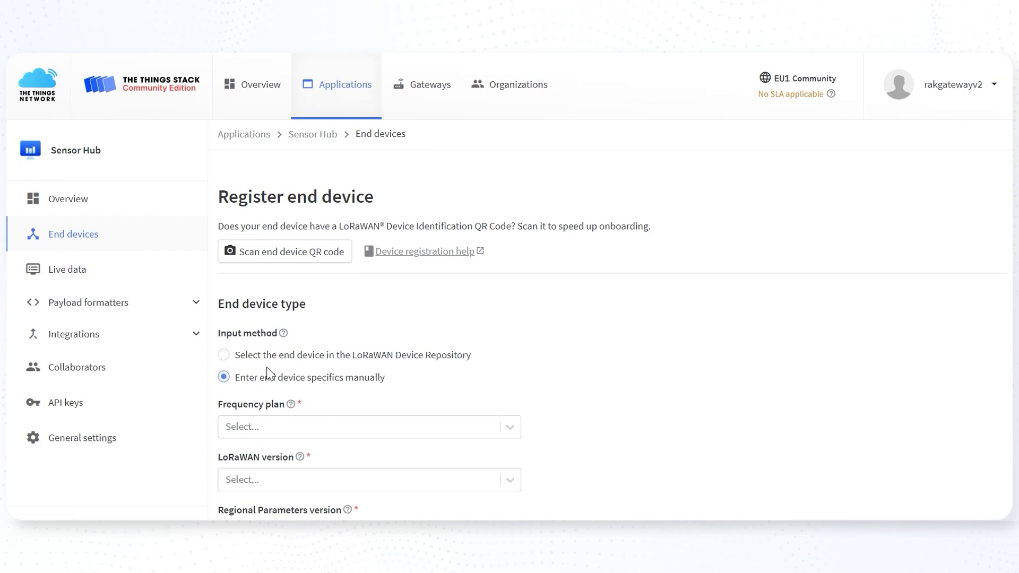
left_click(310, 430)
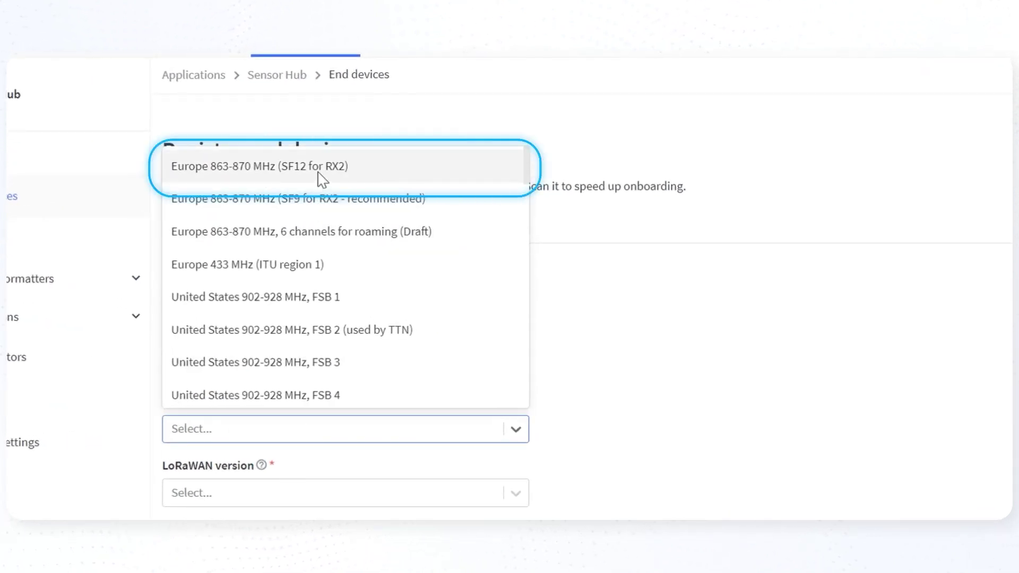
left_click(318, 173)
scroll(319, 189, "down", 3)
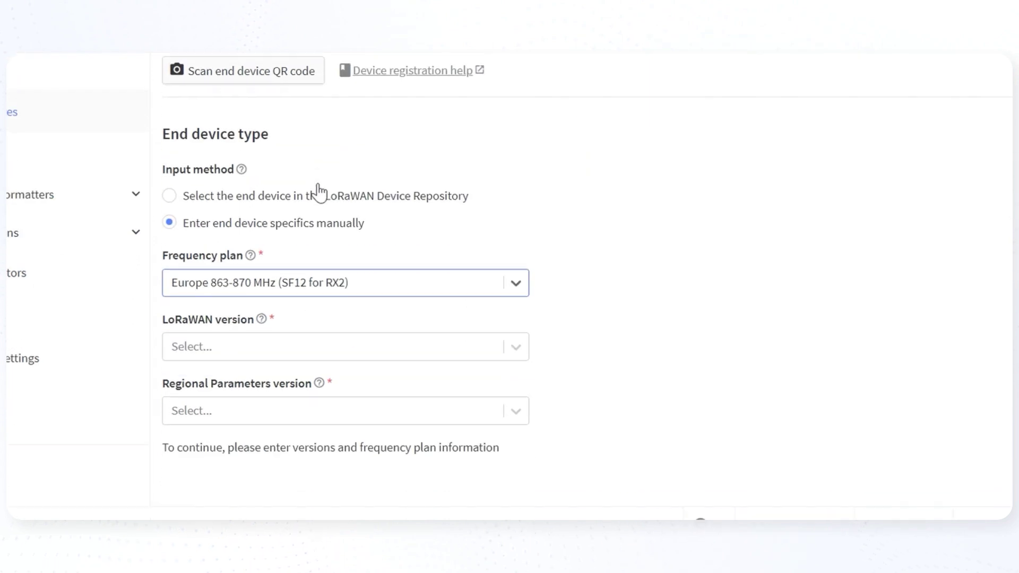
left_click(282, 349)
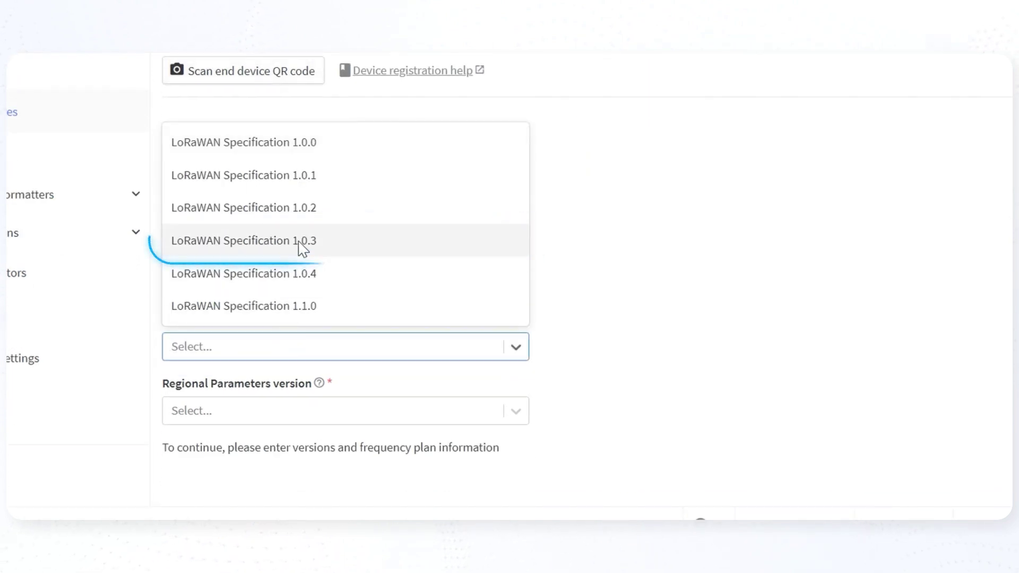
left_click(324, 245)
scroll(332, 334, "down", 3)
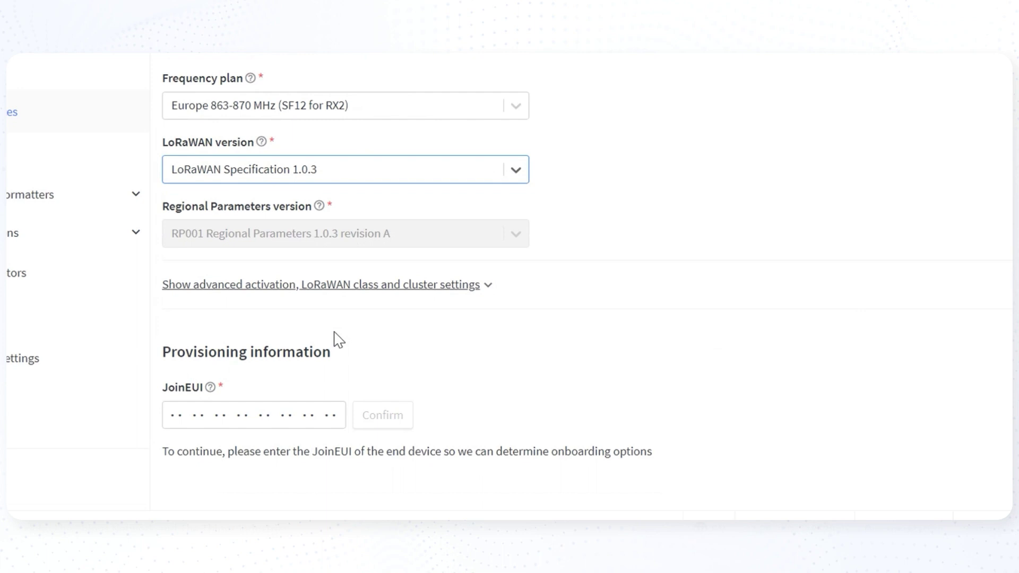
Enter and confirm JoinEUI AC1F09FFE0001, then fill in the DevEUI AF1F09FFFE08F148
left_click(170, 412)
type("AC")
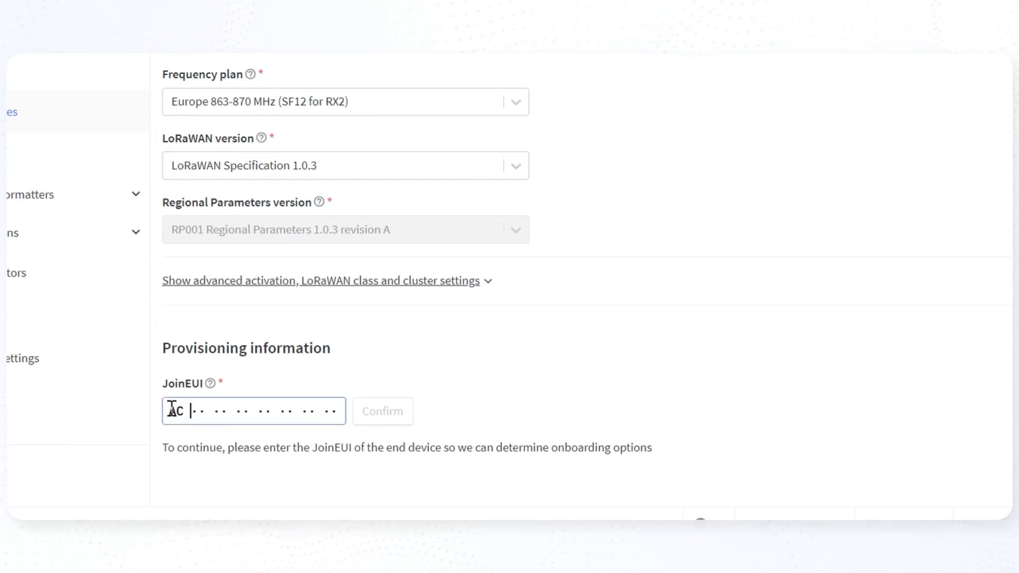
type("1F09FF")
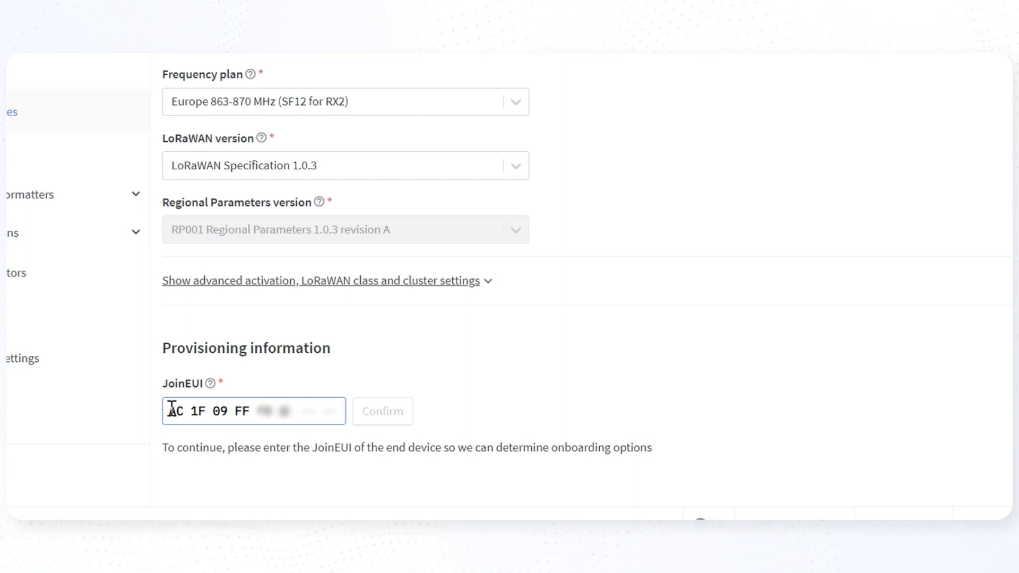
type("E0001")
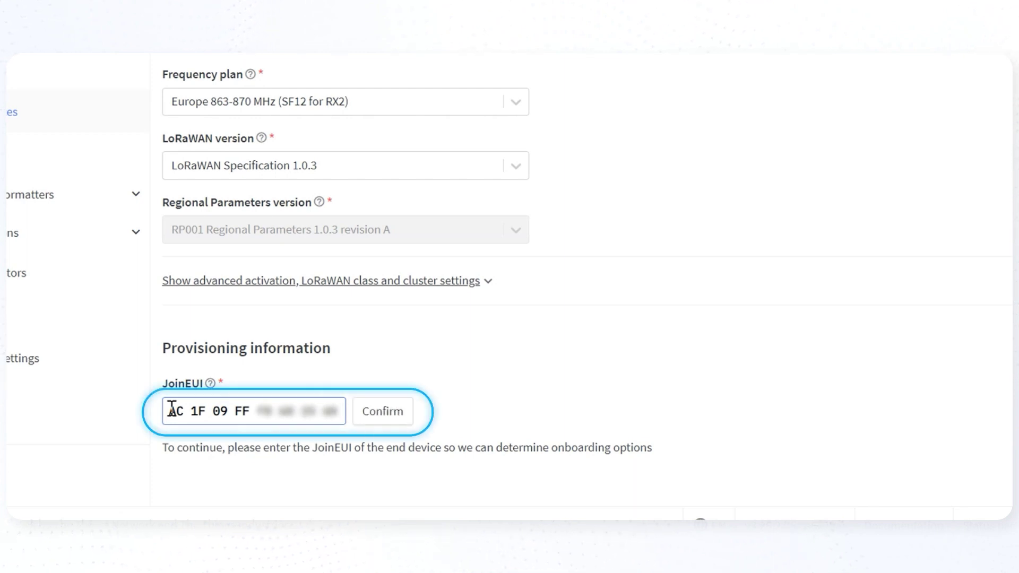
left_click(397, 412)
scroll(379, 424, "down", 2)
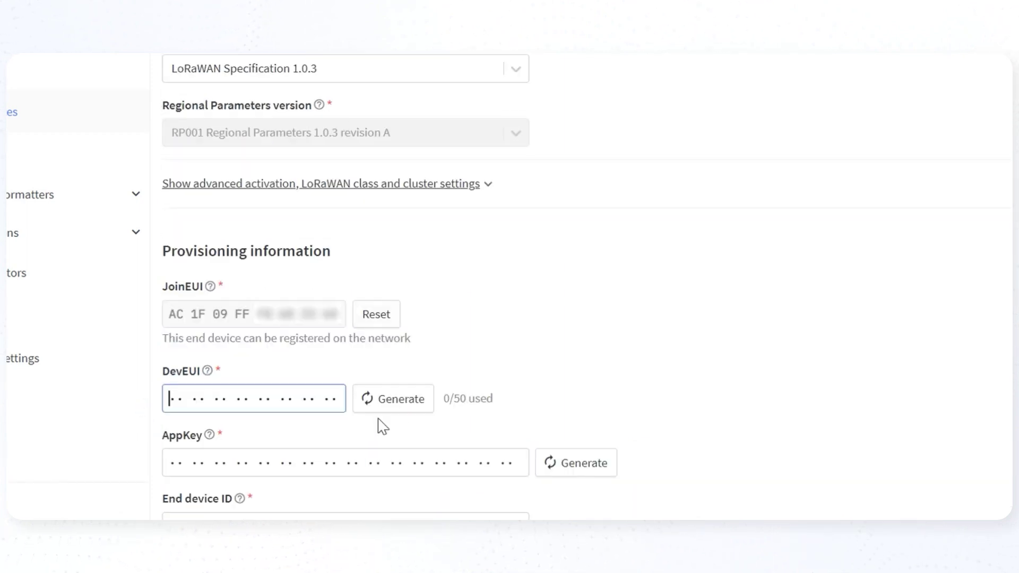
type("AF1F09FFFE")
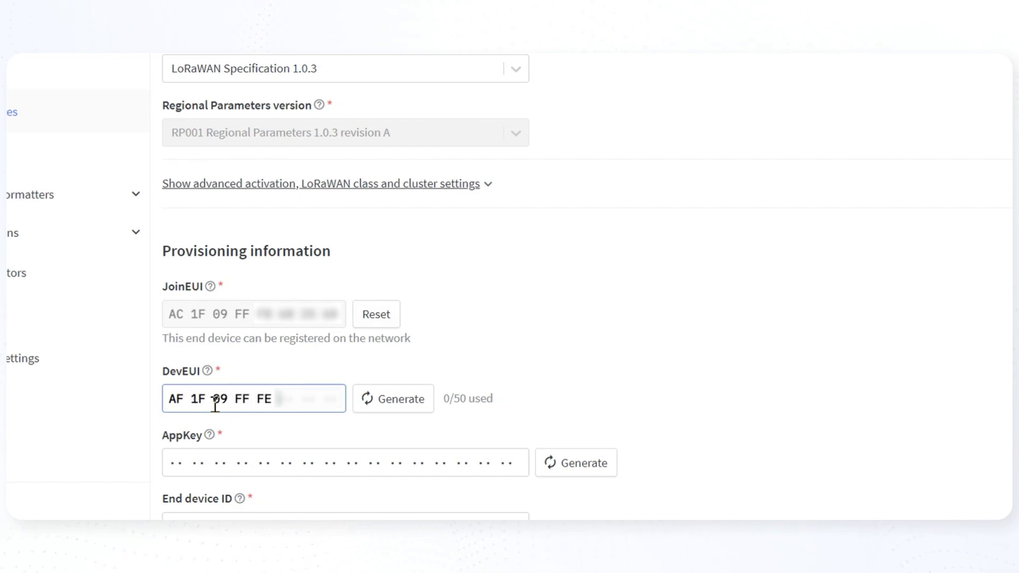
type("08F148")
scroll(212, 407, "down", 2)
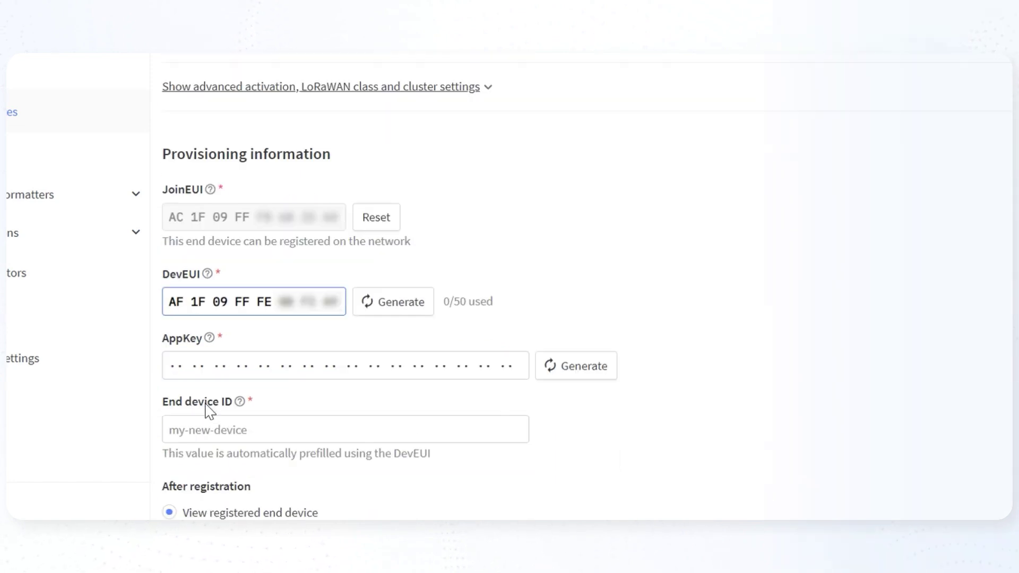
Enter the device's application key as the AppKey and register the end device
left_click(166, 365)
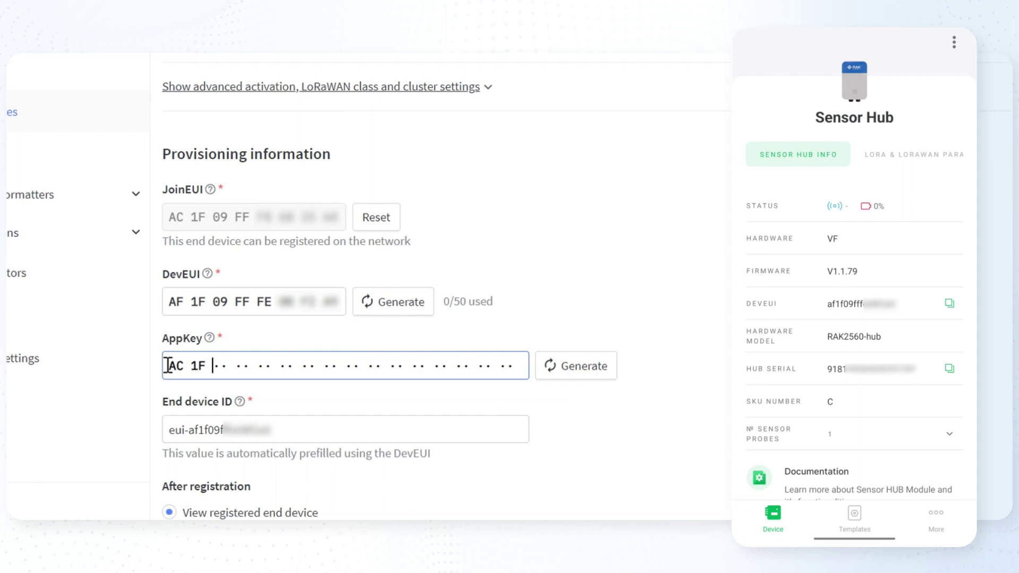
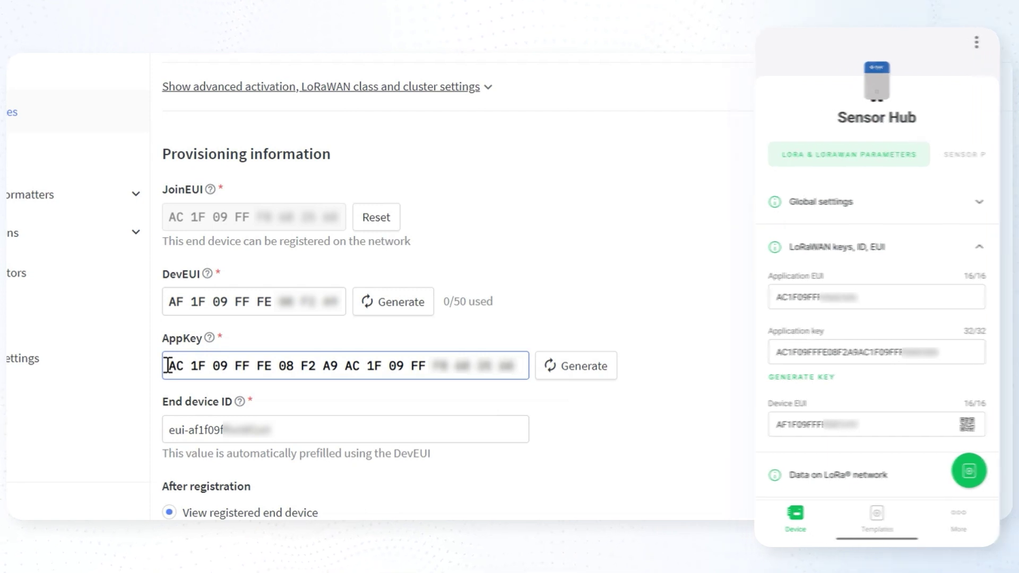
scroll(227, 391, "down", 3)
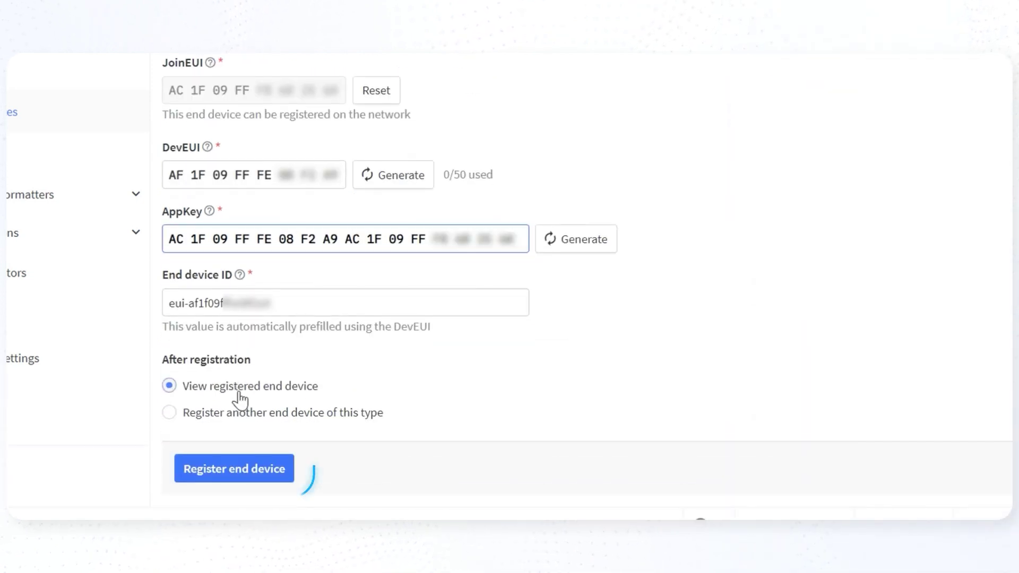
left_click(241, 469)
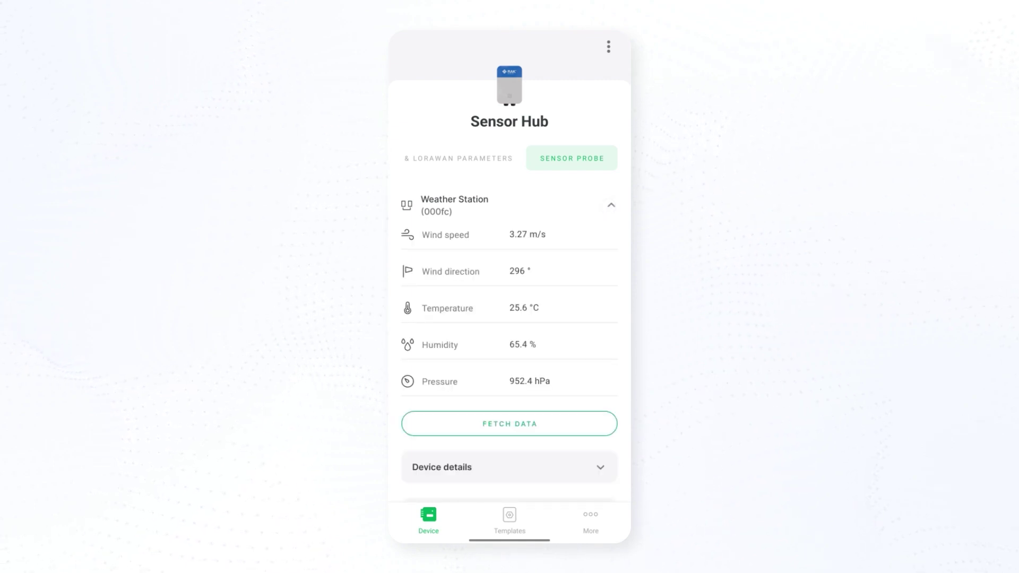
Scroll through the Sensor Probe cards and expand the Wind direction sensor's settings
left_click_drag(607, 371, 615, 228)
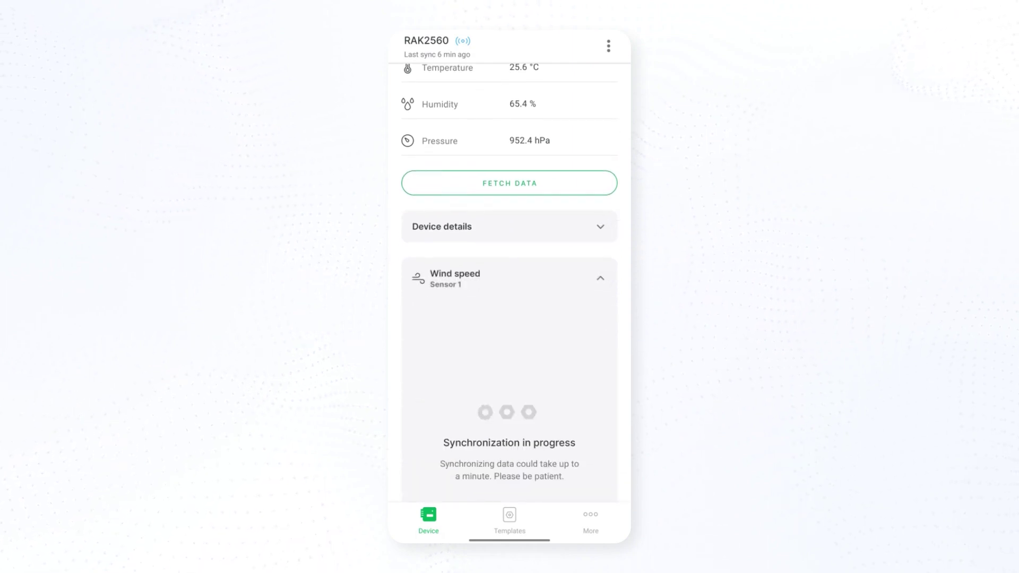
left_click_drag(609, 390, 626, 178)
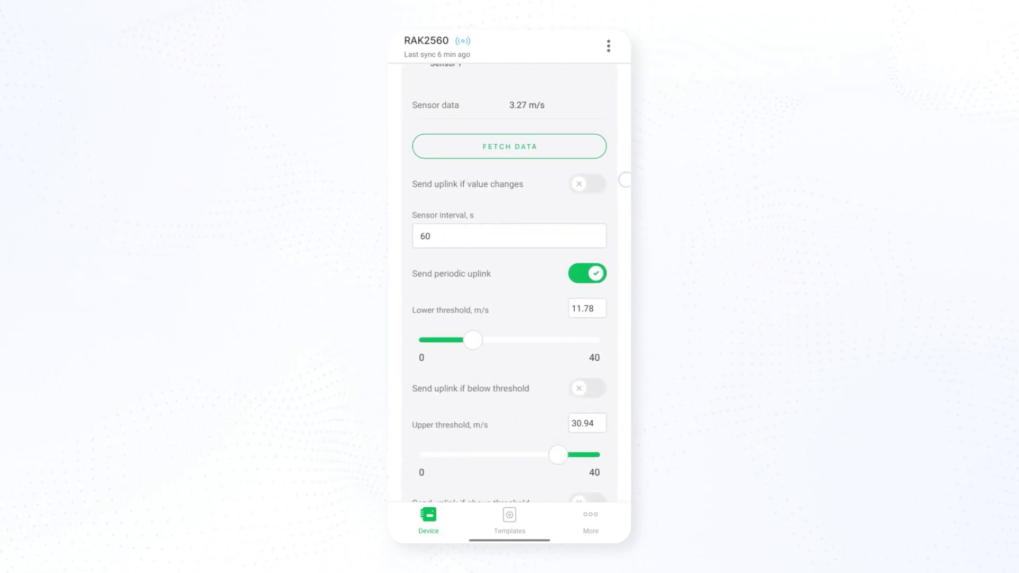
left_click_drag(617, 357, 623, 153)
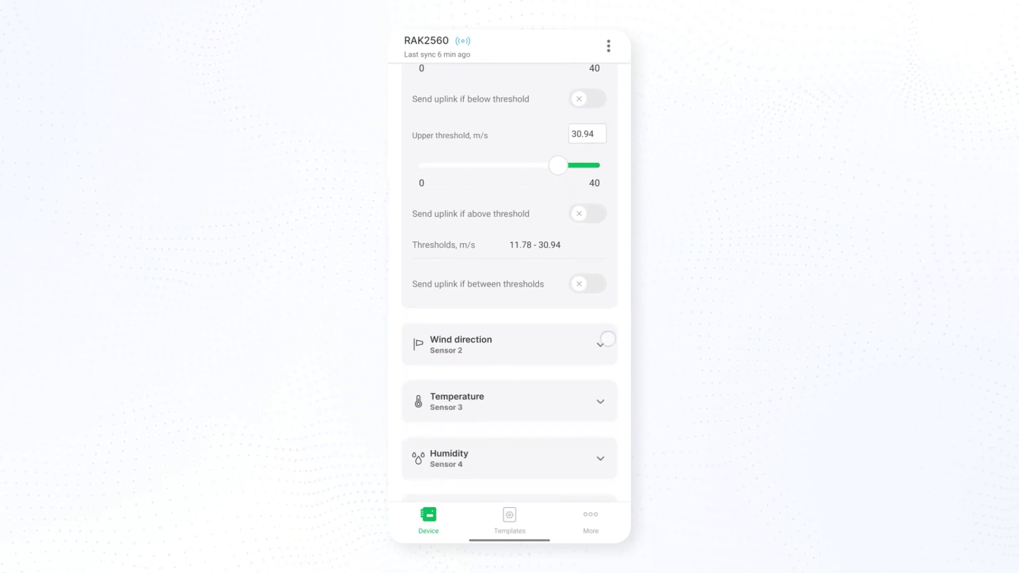
left_click(600, 344)
left_click_drag(612, 400, 623, 133)
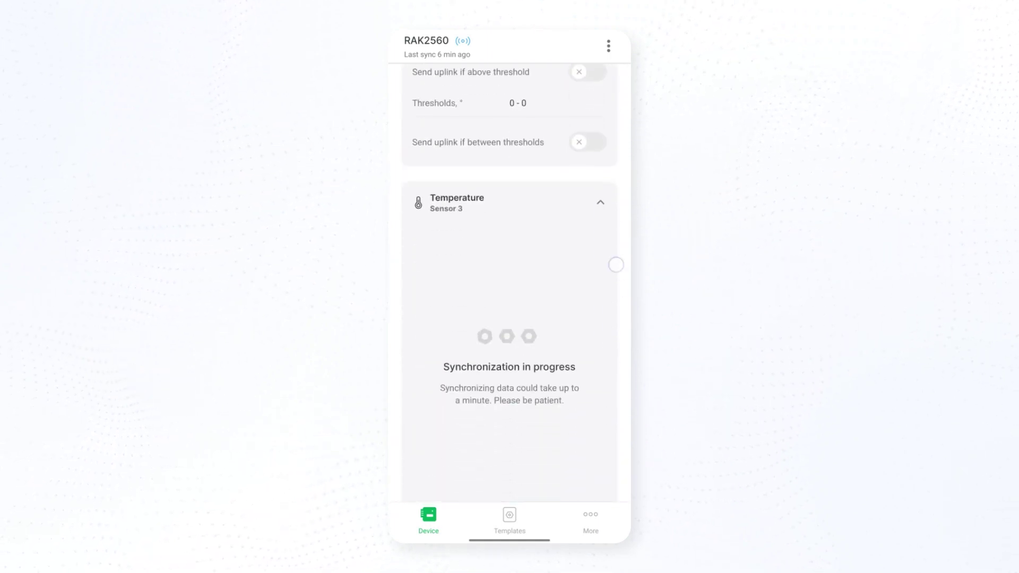
scroll(617, 243, "down", 3)
Expand the Humidity and Pressure sensor settings and scroll through their values
left_click(600, 373)
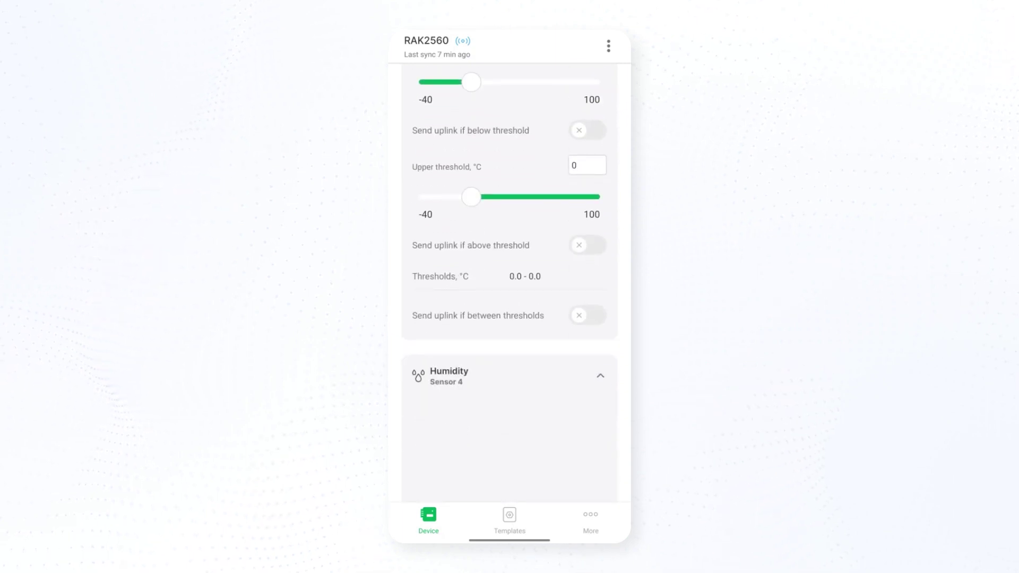
scroll(610, 380, "down", 5)
scroll(614, 227, "down", 5)
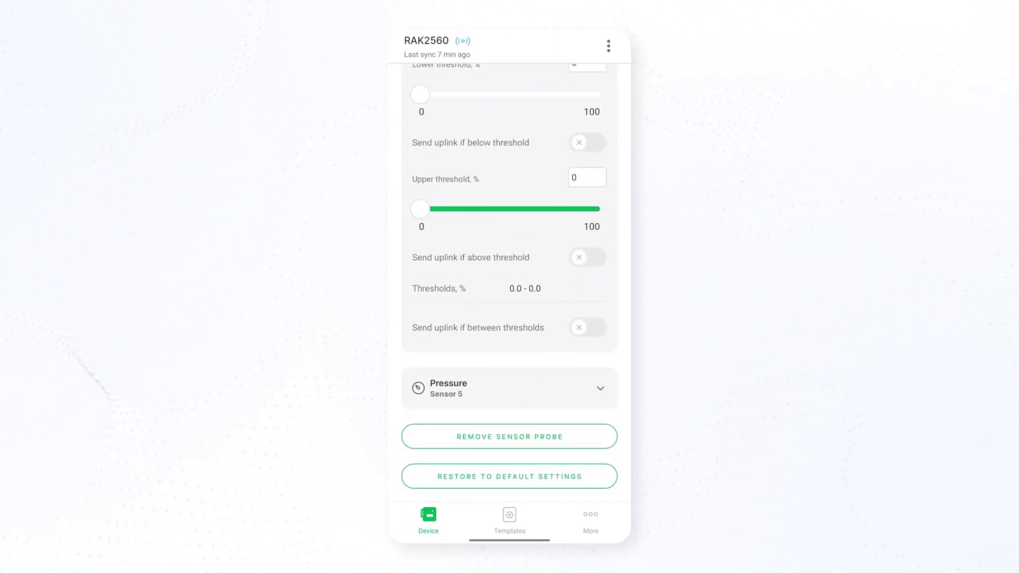
left_click(600, 389)
scroll(613, 313, "down", 2)
scroll(612, 313, "down", 3)
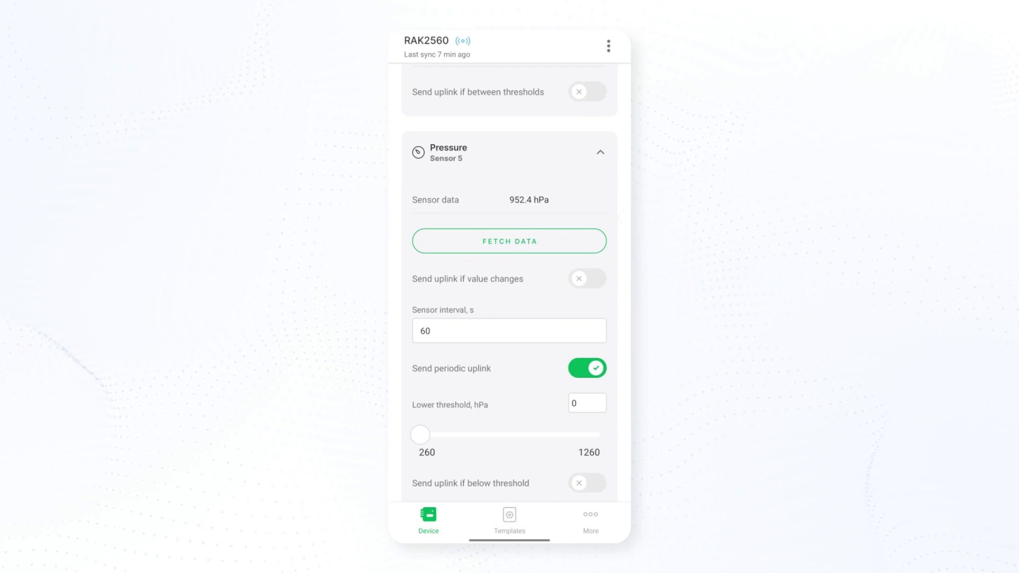
scroll(616, 351, "down", 5)
scroll(616, 318, "down", 2)
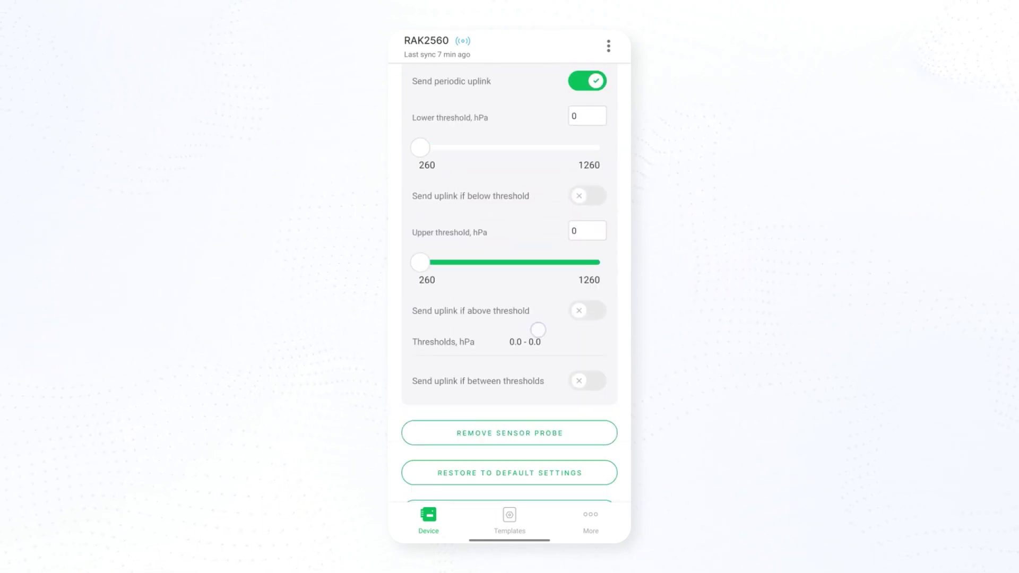
scroll(510, 287, "down", 10)
scroll(510, 286, "up", 15)
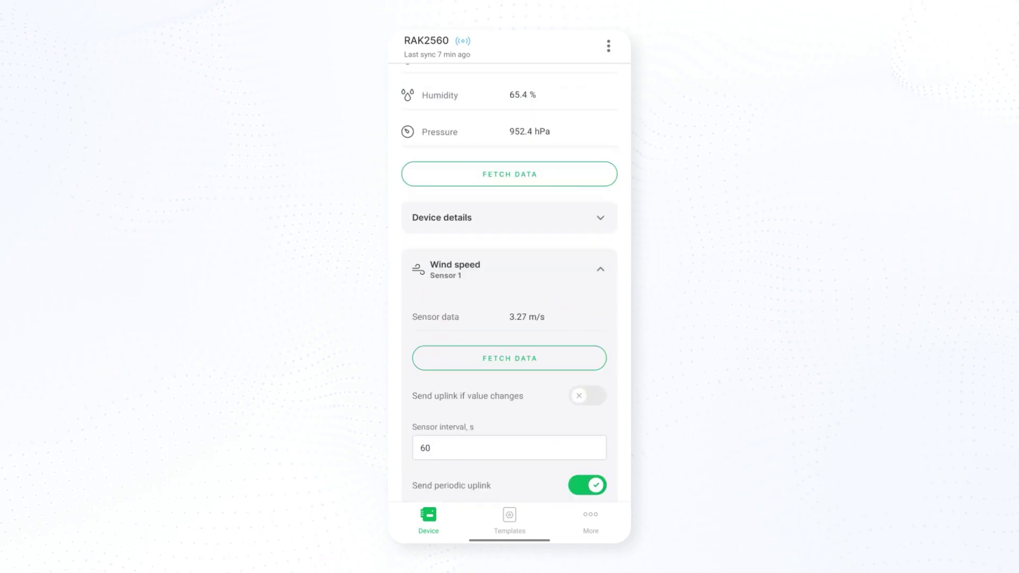
Show the LoRa & LoRaWAN parameters, expanding the LoRaWAN keys and global settings to check OTAA and EU868
left_click(480, 157)
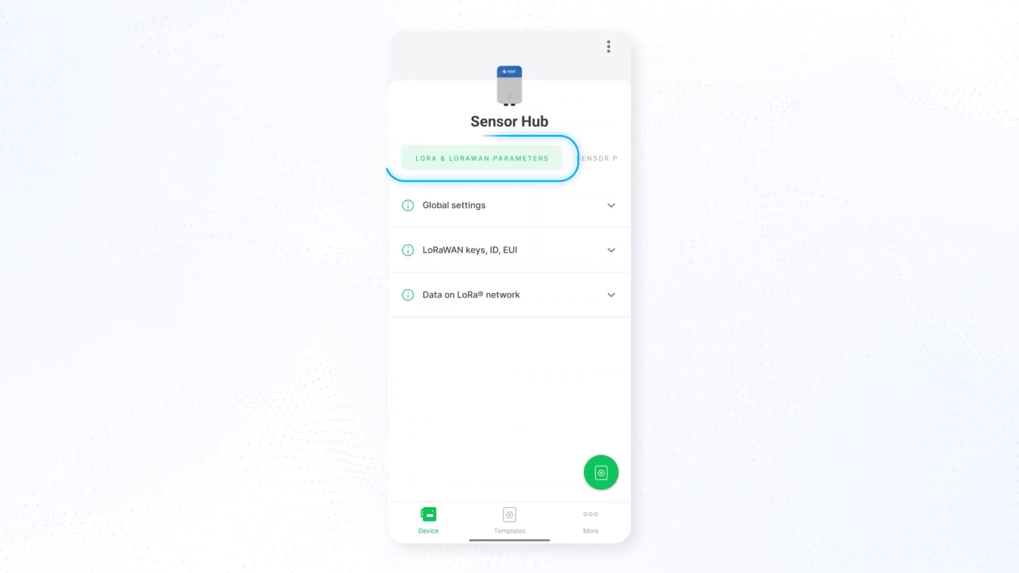
left_click(600, 251)
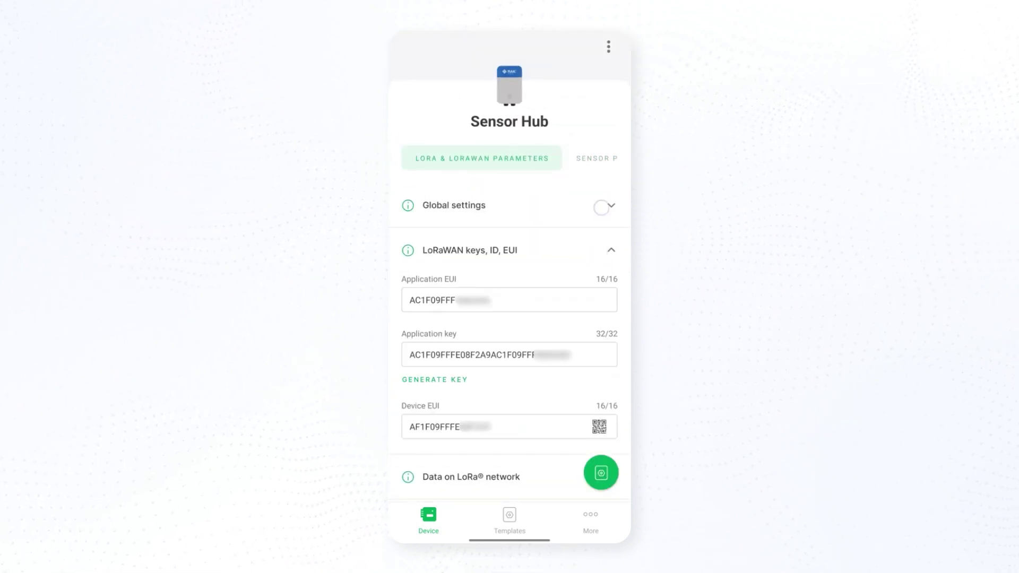
left_click(601, 206)
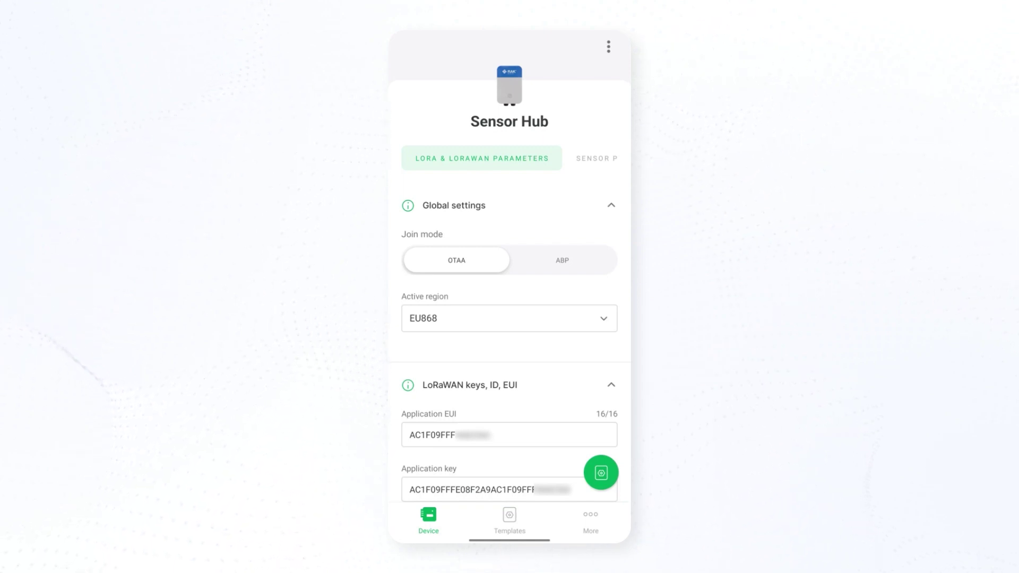
left_click_drag(564, 361, 593, 177)
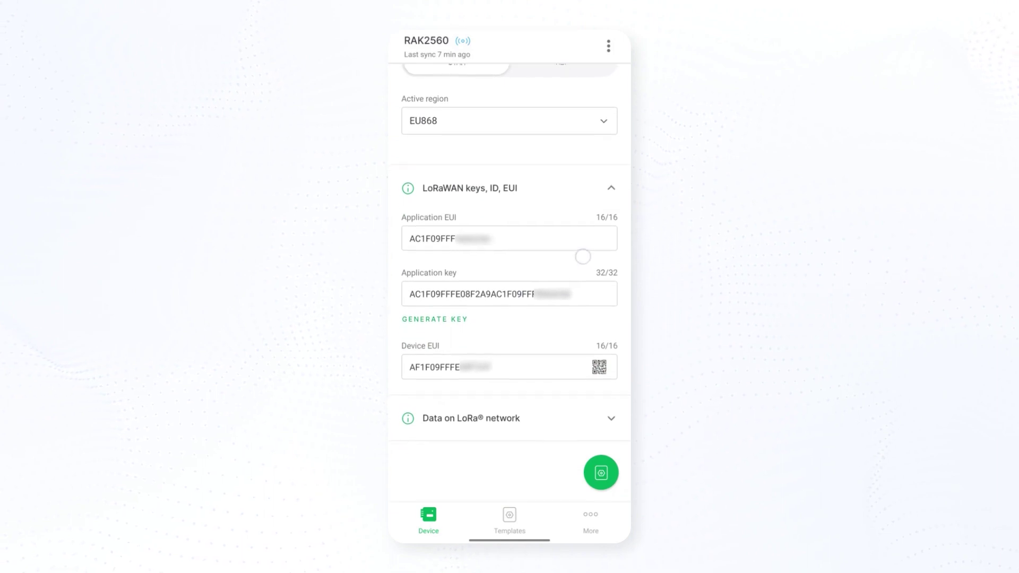
scroll(510, 265, "down", 5)
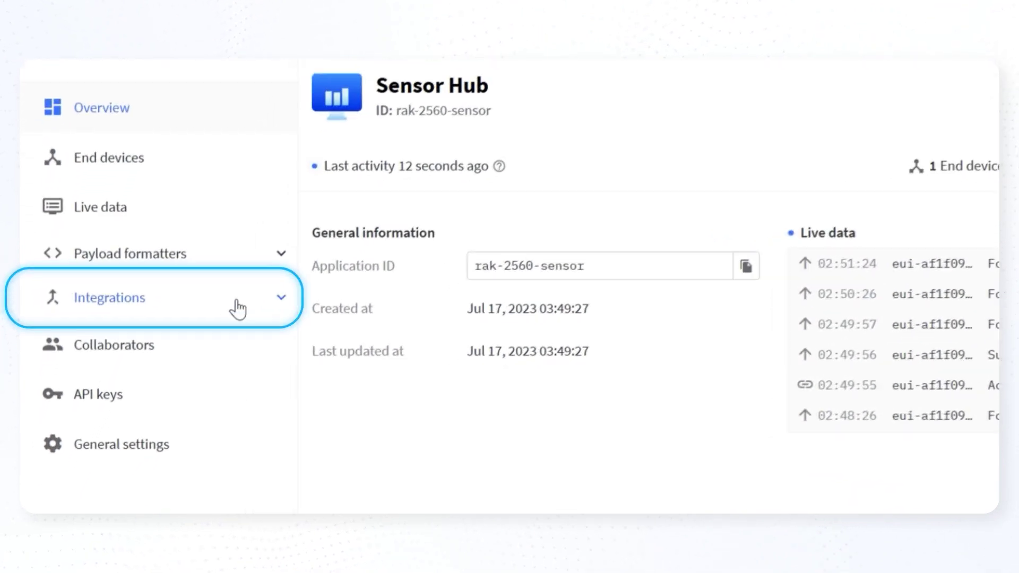
Add a webhook under Sensor Hub's Integrations > Webhooks using the Datacake template
left_click(240, 306)
scroll(202, 346, "down", 1)
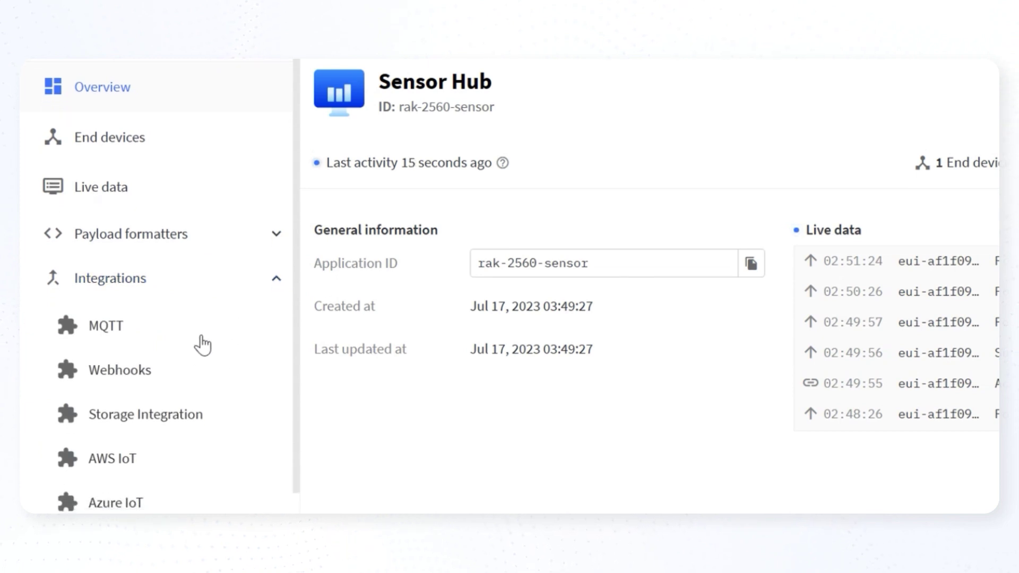
left_click(202, 344)
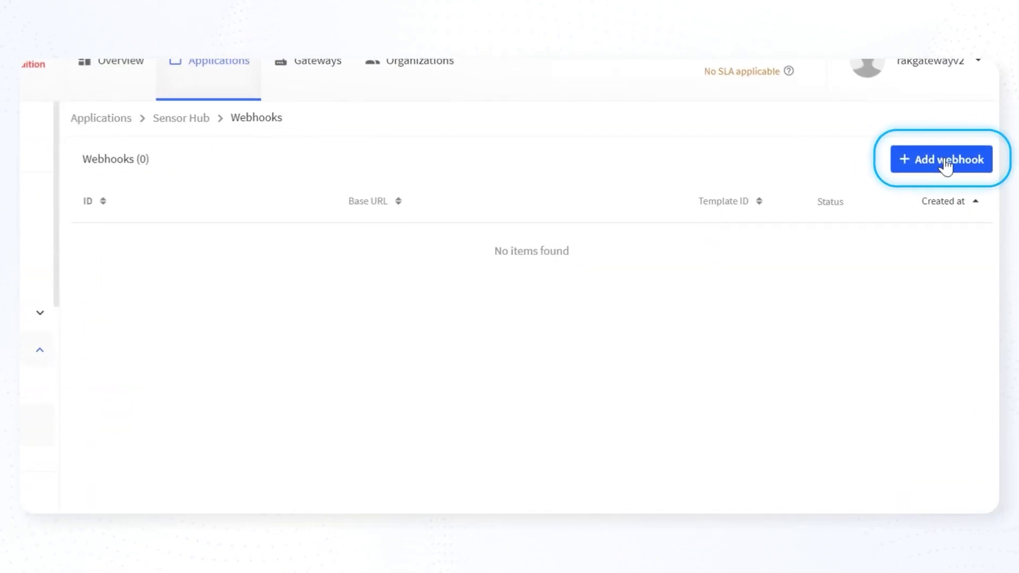
left_click(945, 162)
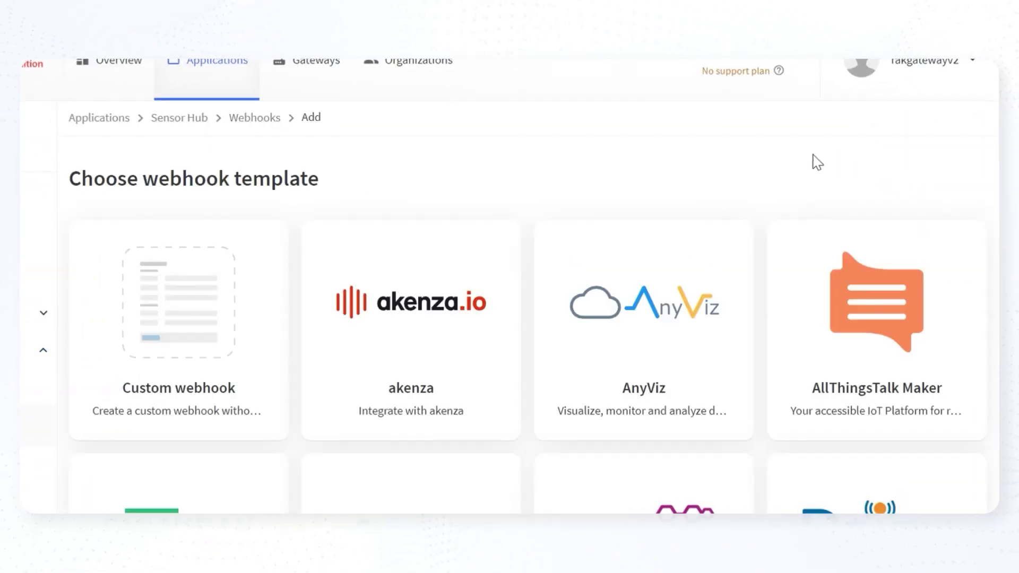
scroll(328, 220, "down", 5)
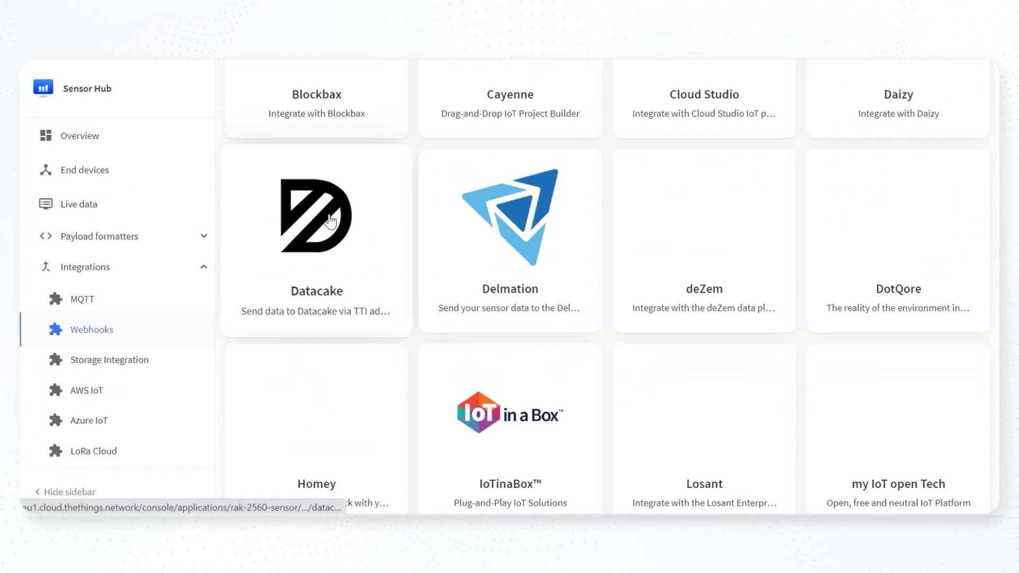
left_click(329, 219)
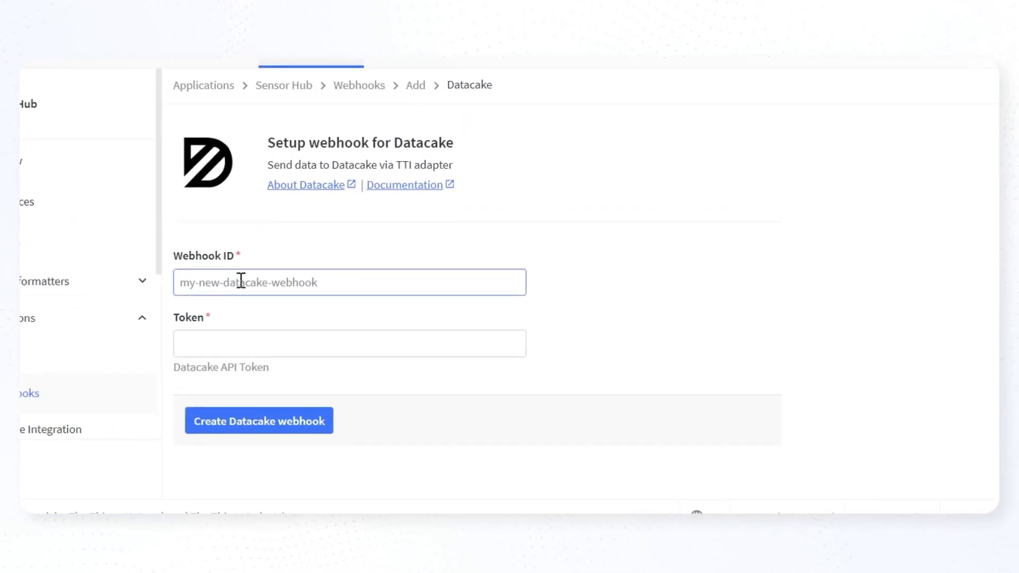
Enter sensorhub as the Webhook ID and select the entered text
type("sensorhub")
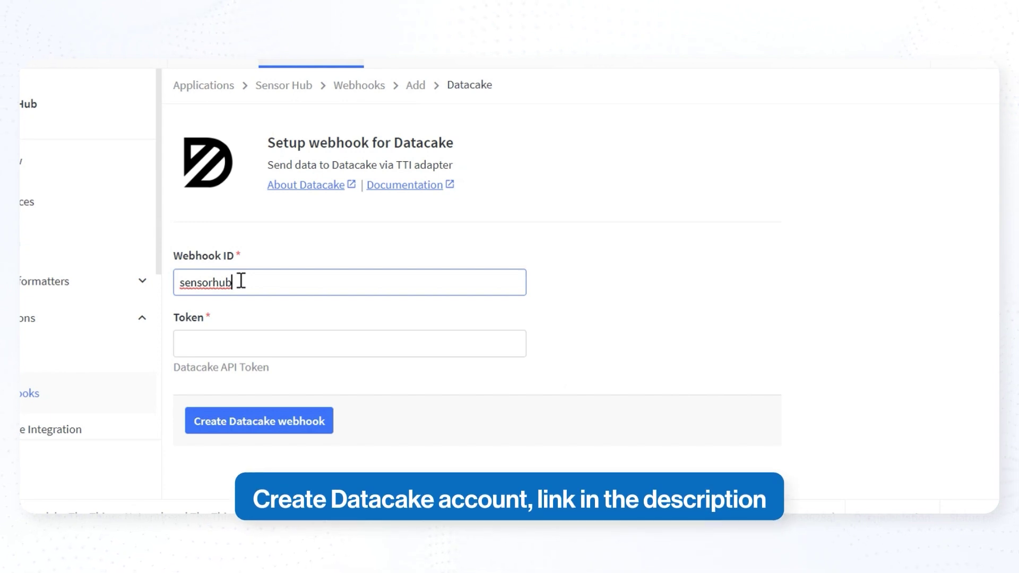
double_click(241, 281)
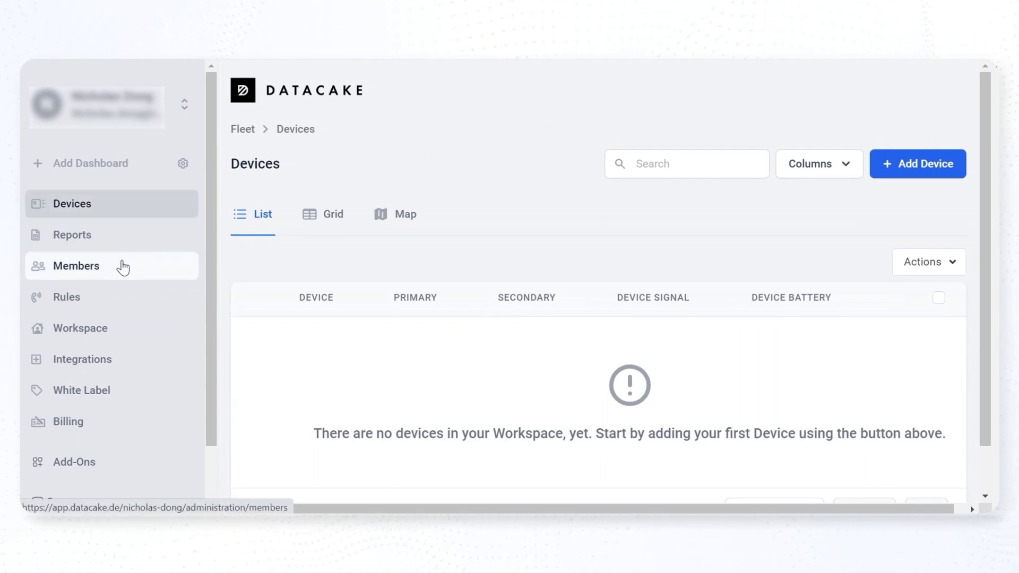
Reveal and copy the first TTS API user's token under Members > API Users
left_click(123, 267)
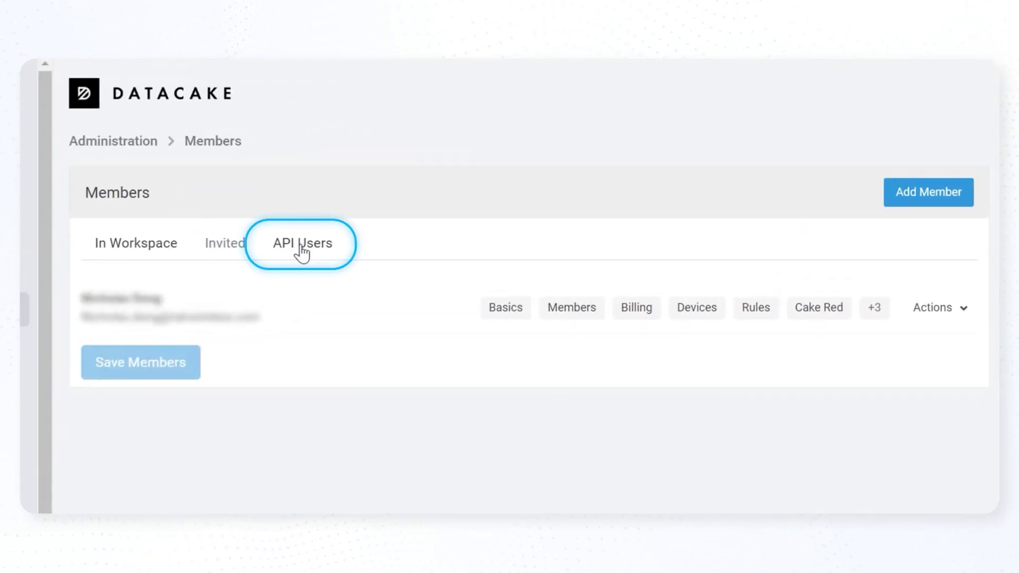
left_click(302, 249)
left_click(472, 308)
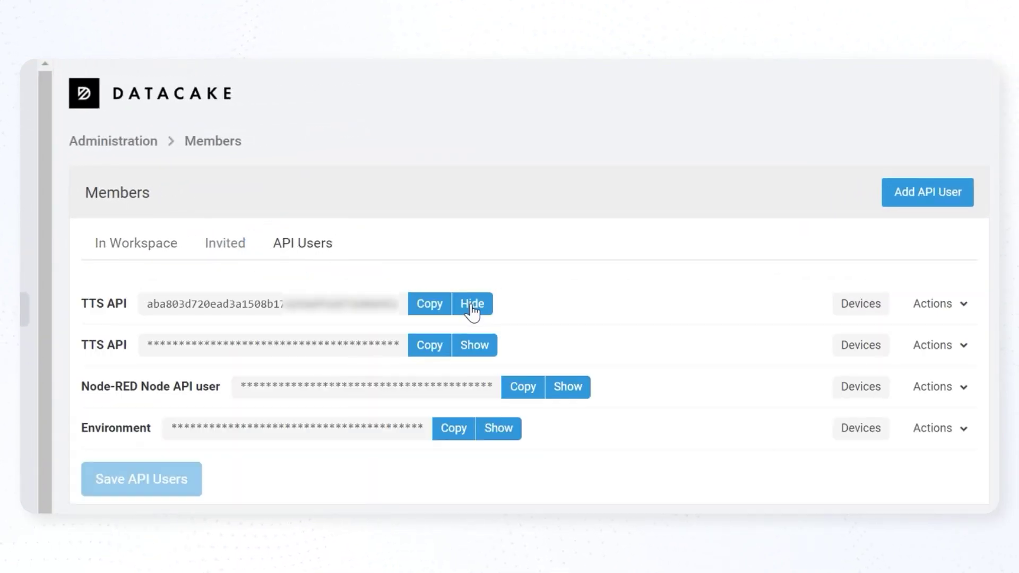
left_click(429, 310)
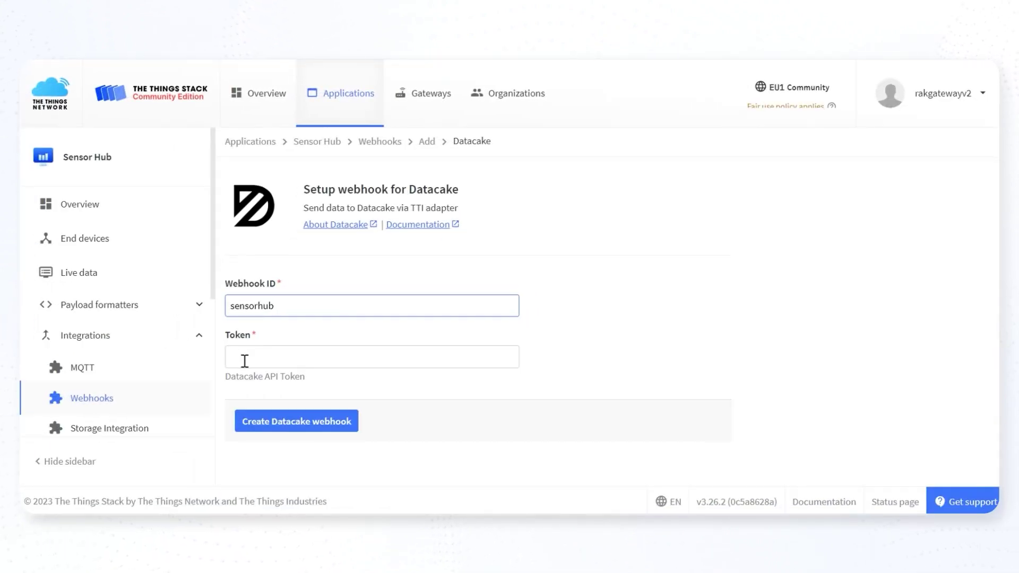
Create the sensorhub Datacake webhook using the pasted Datacake API token
left_click(456, 357)
key("ctrl+v")
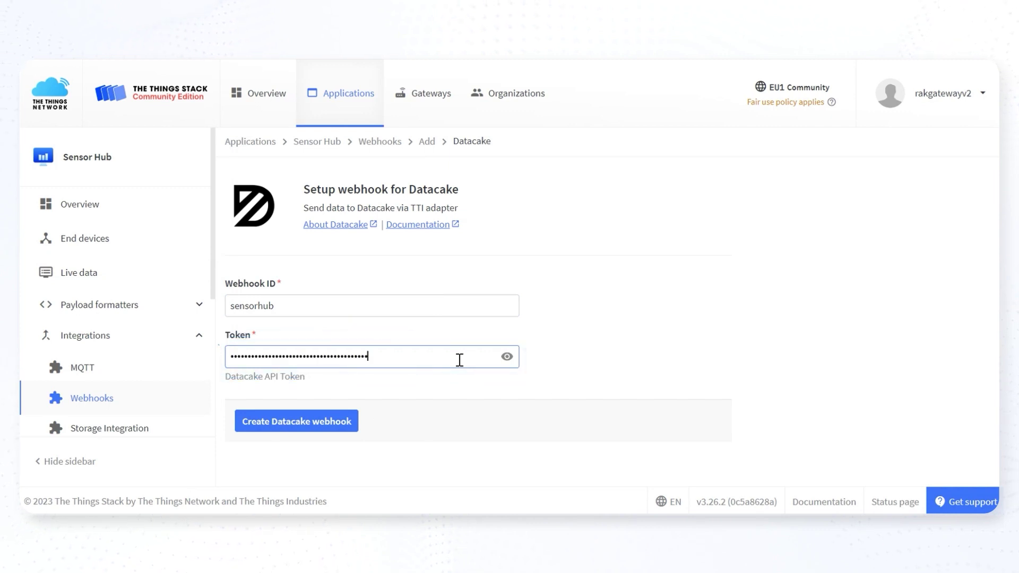
left_click(276, 420)
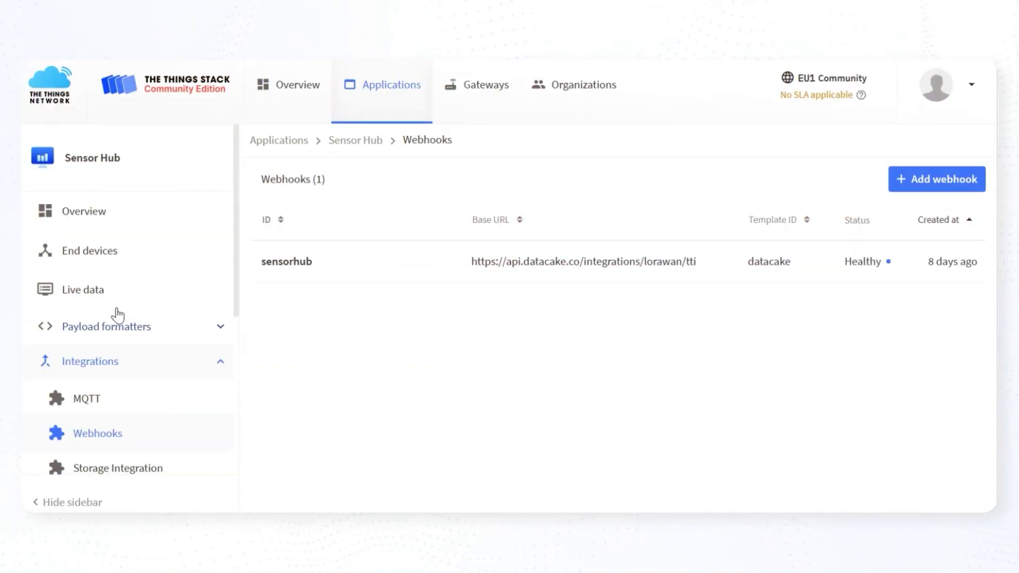
Copy the Sensor Hub end device's DevEUI from the application overview
left_click(114, 211)
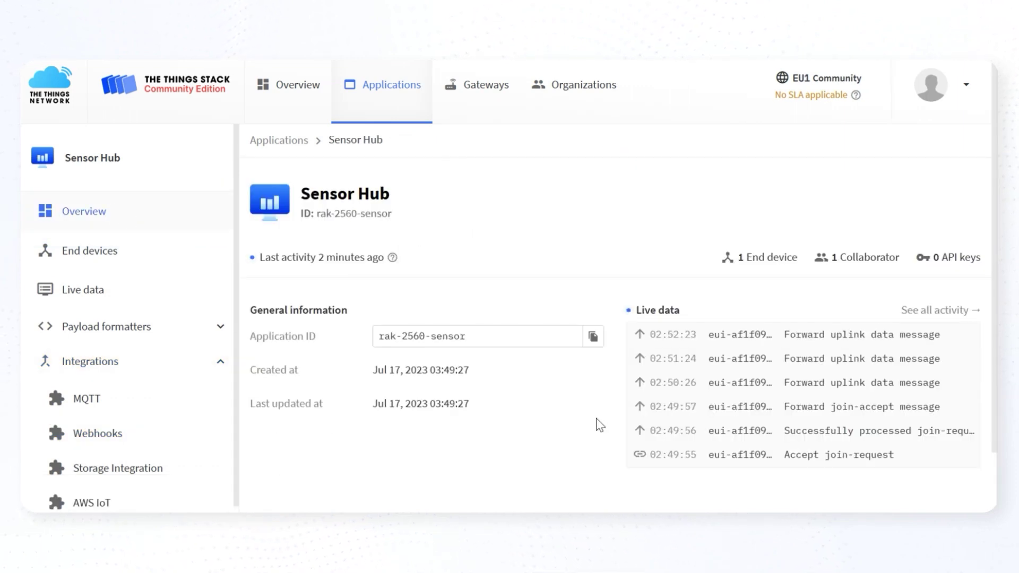
scroll(596, 418, "down", 2)
scroll(596, 418, "down", 1)
left_click(684, 497)
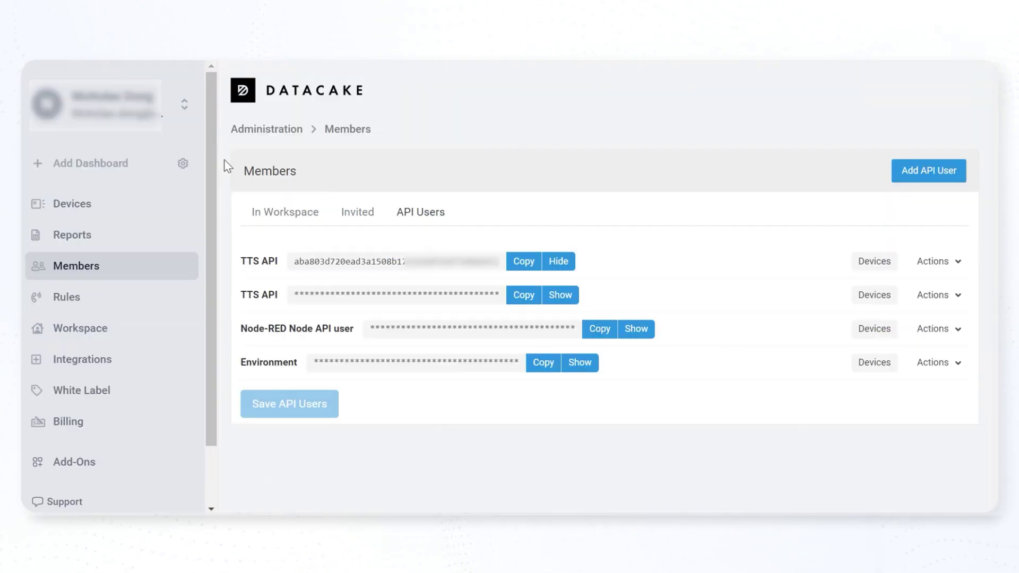
Start adding a new LoRaWAN device from the Datacake devices list
left_click(155, 214)
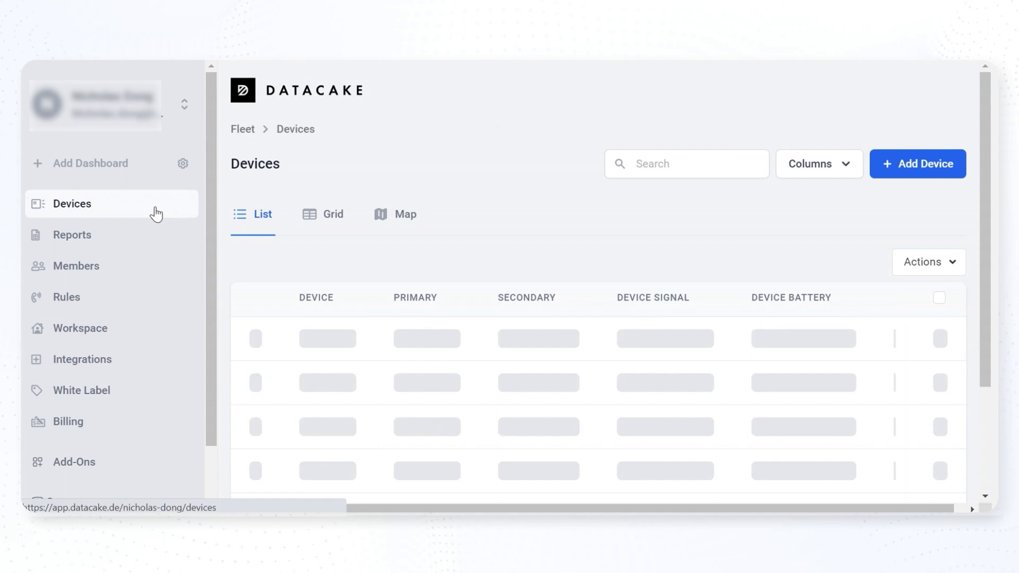
left_click(904, 171)
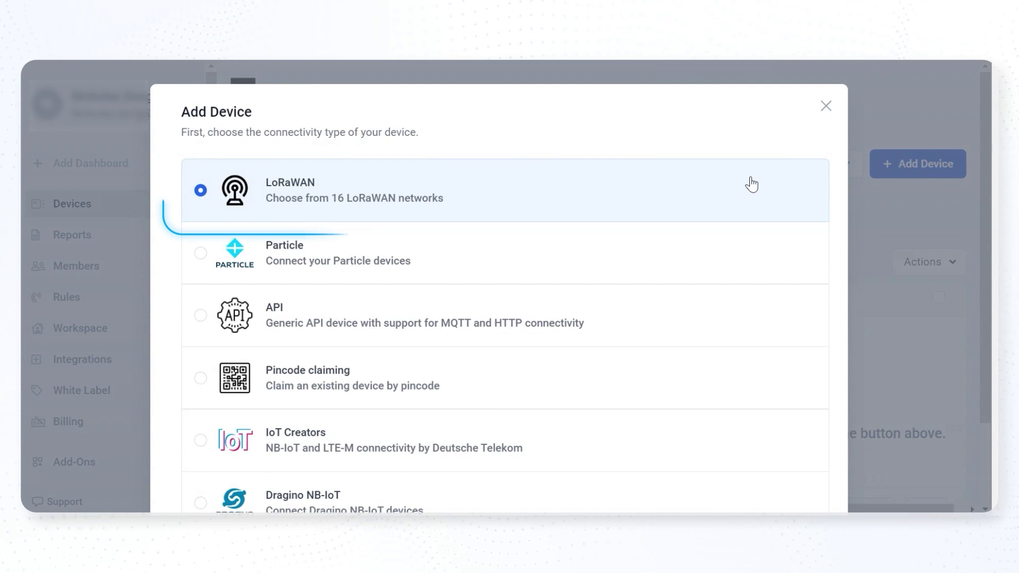
scroll(747, 189, "down", 1)
left_click(806, 466)
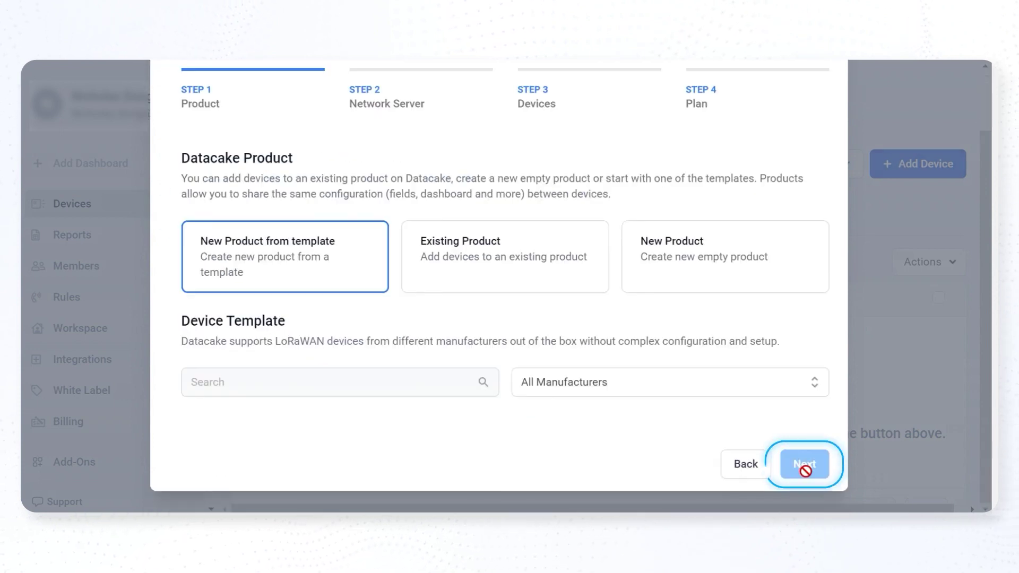
Create a new empty product named Sensor Hub and continue to network server selection
left_click(742, 267)
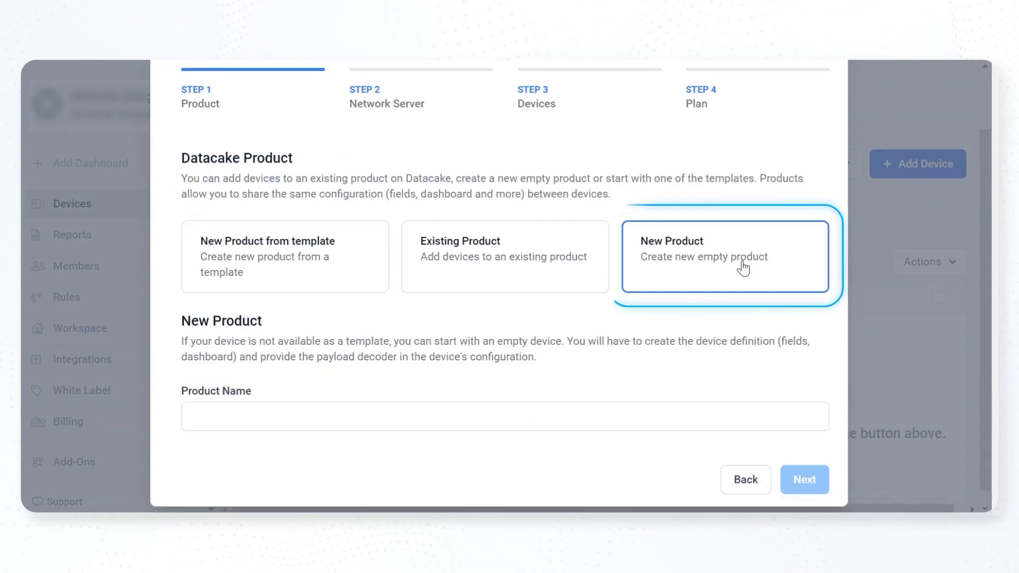
left_click(371, 416)
type("Sensor Hub")
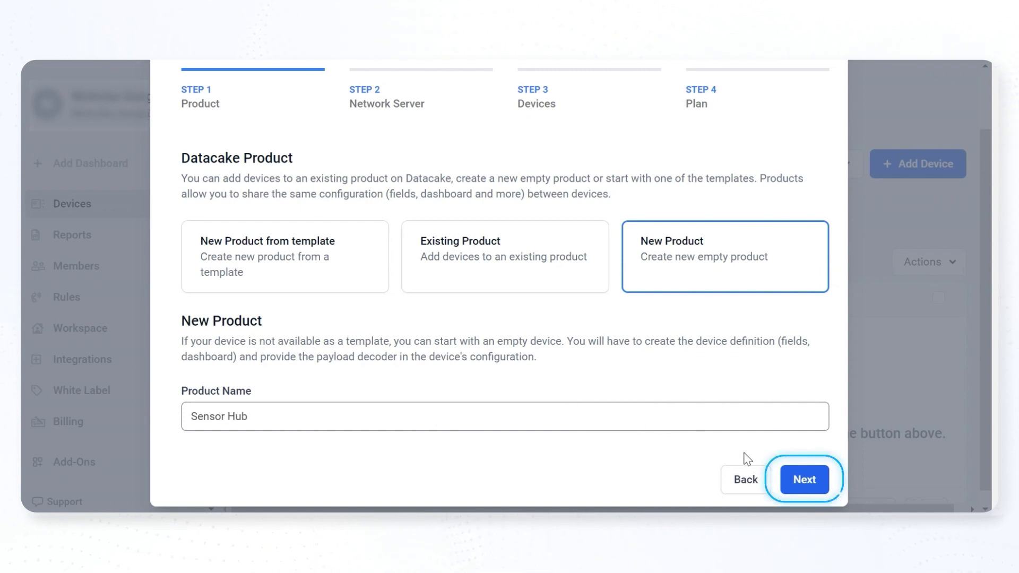
left_click(801, 479)
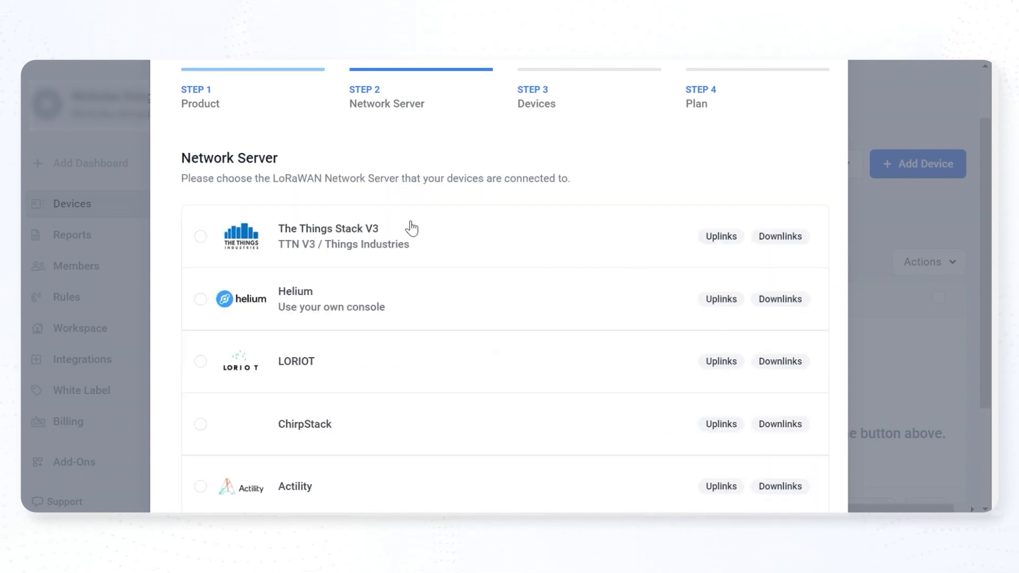
Choose The Things Stack V3 as the network server
left_click(213, 234)
scroll(395, 227, "down", 3)
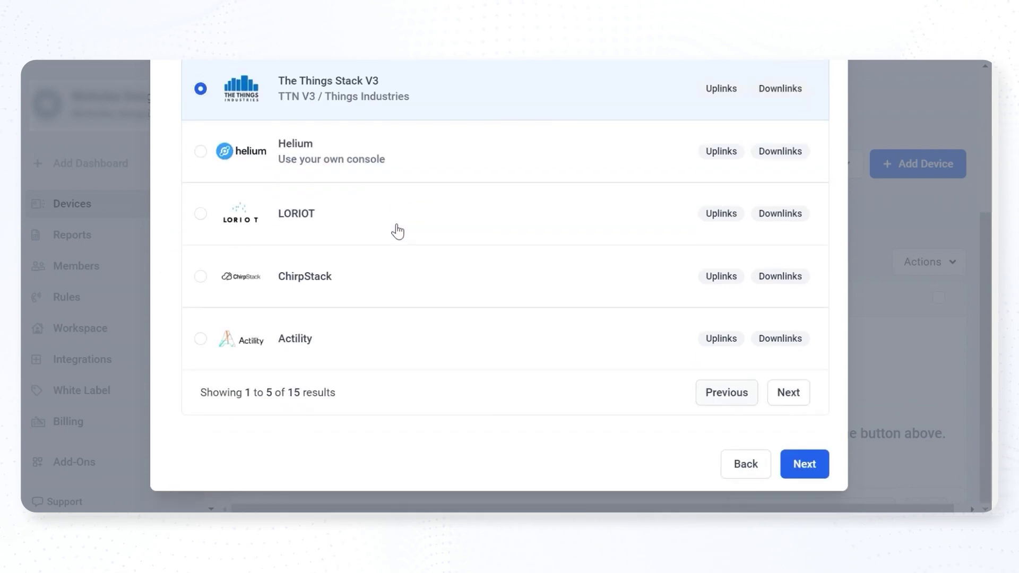
left_click(802, 463)
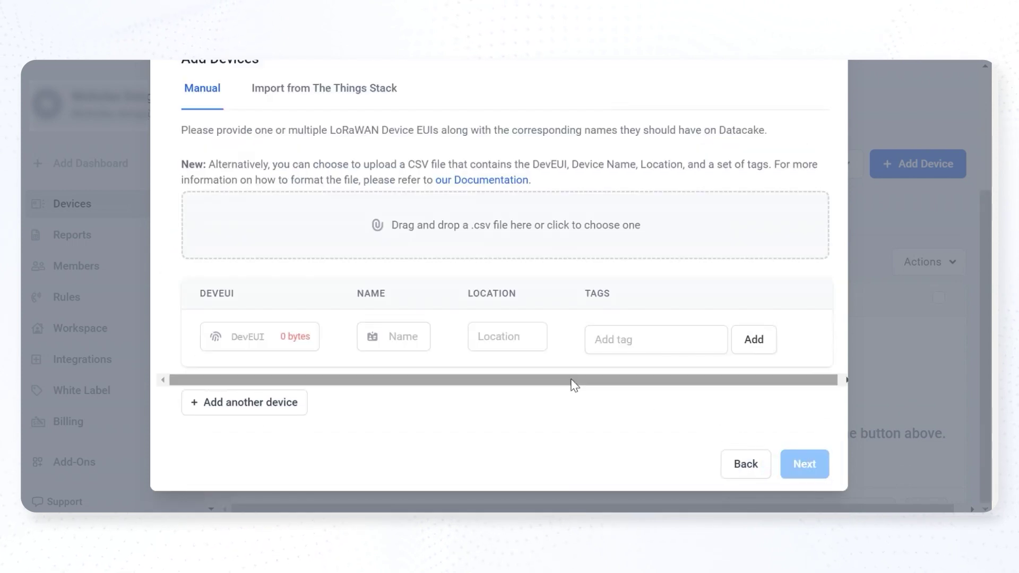
Register the pasted DevEUI as a device named 'Sensor Hub' and continue to plans
left_click(256, 329)
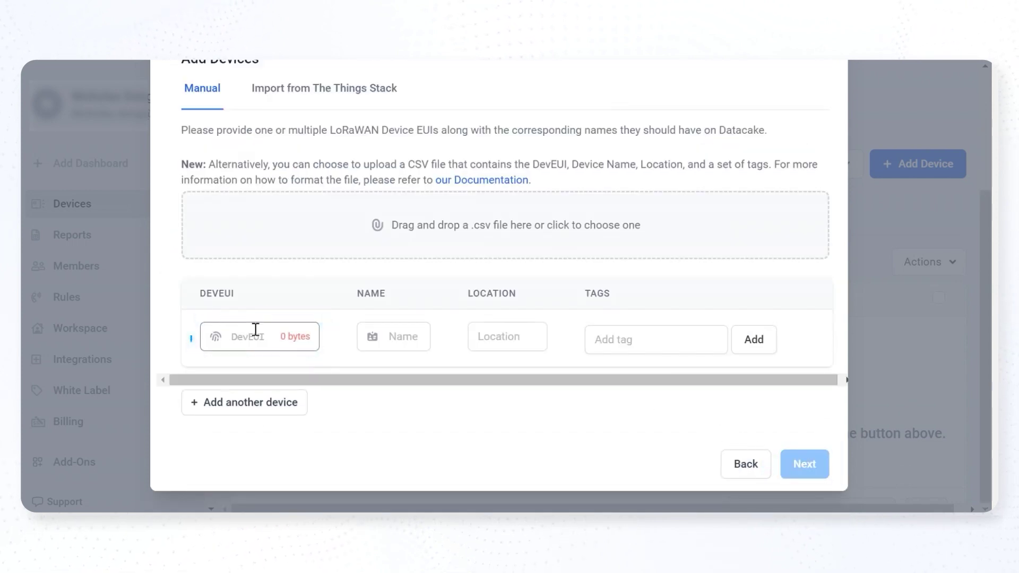
key("ctrl+v")
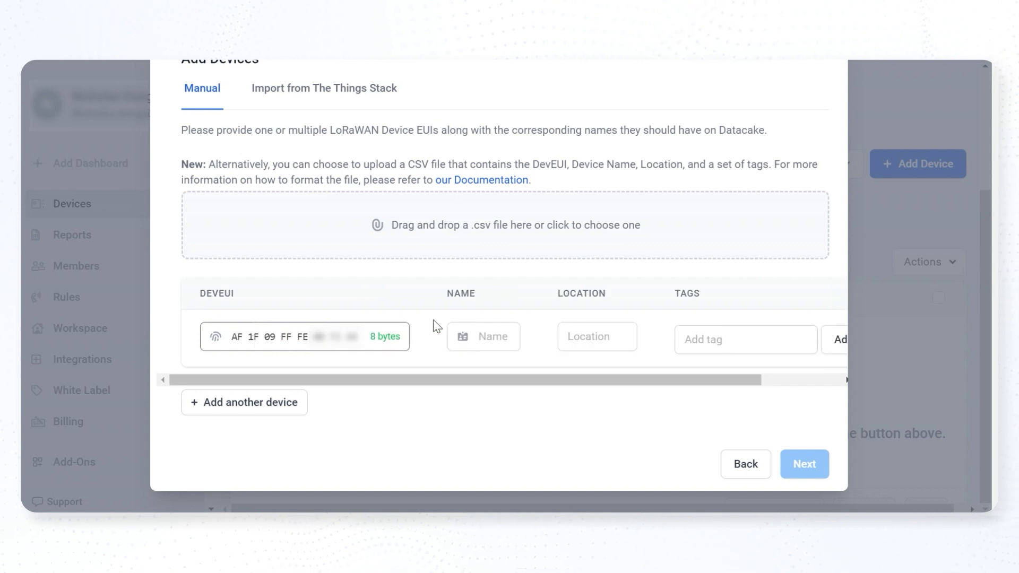
left_click(489, 339)
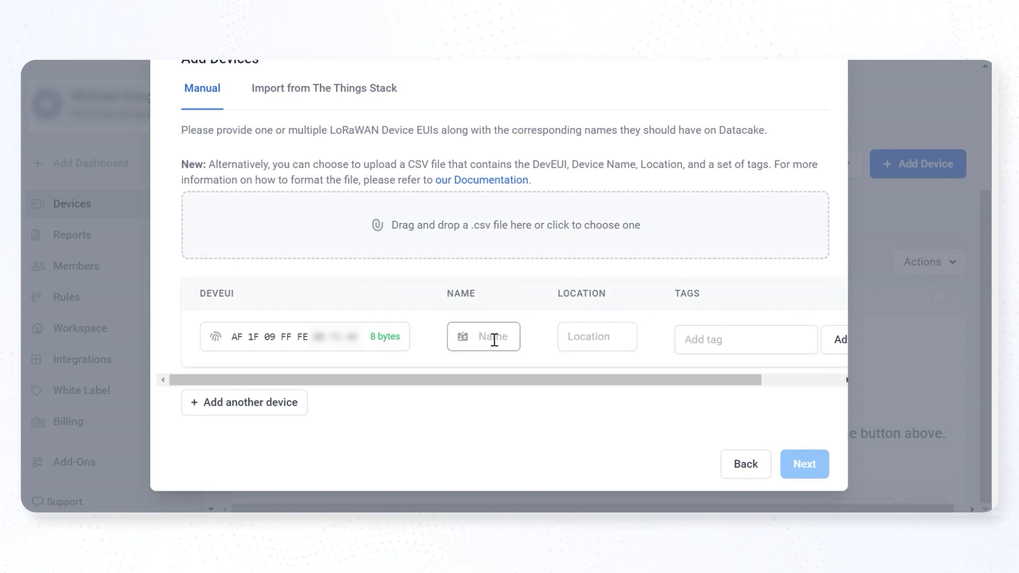
type("Sensor Hub")
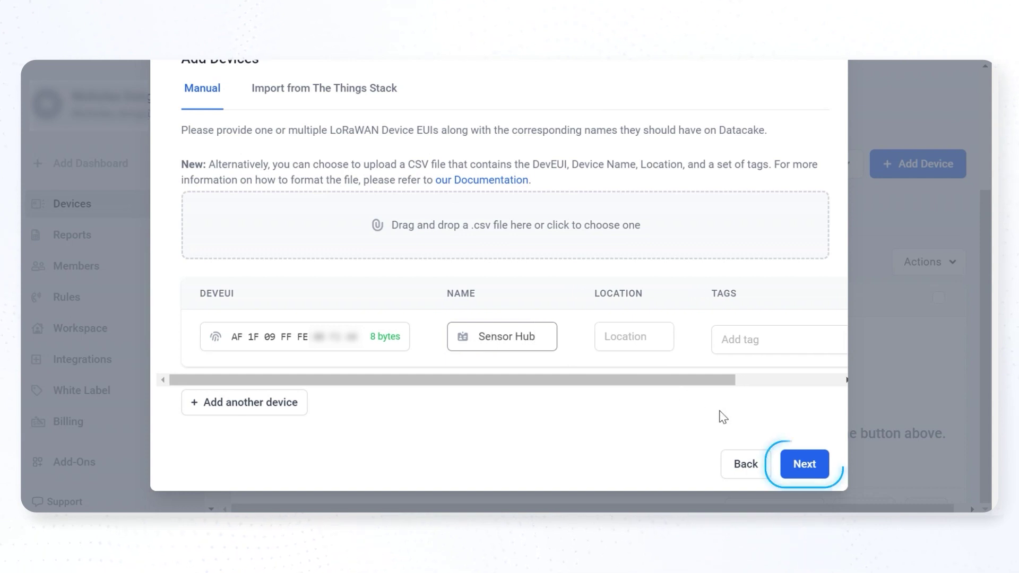
left_click(803, 464)
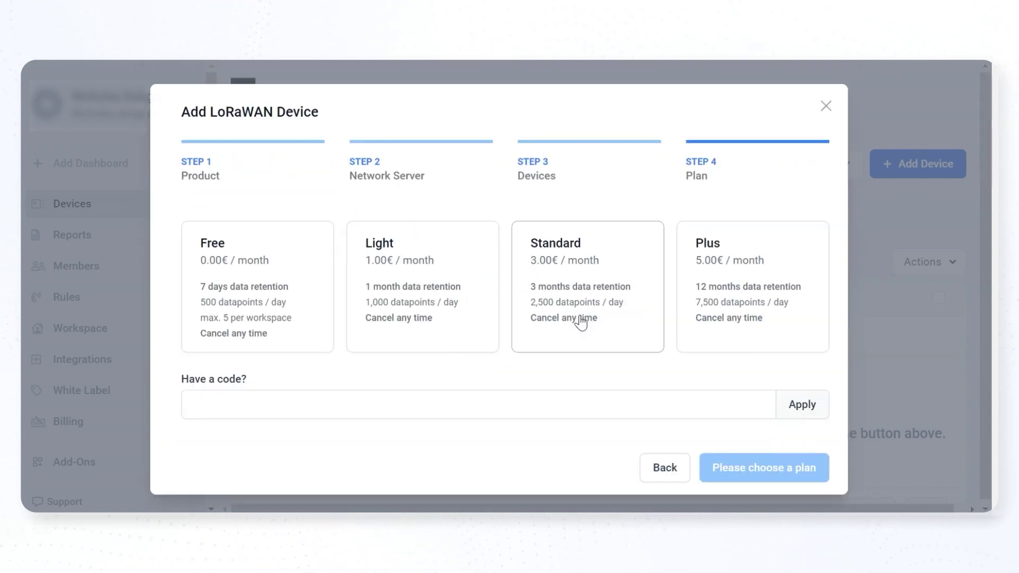
Select the Free plan and add the one Sensor Hub device
left_click(259, 264)
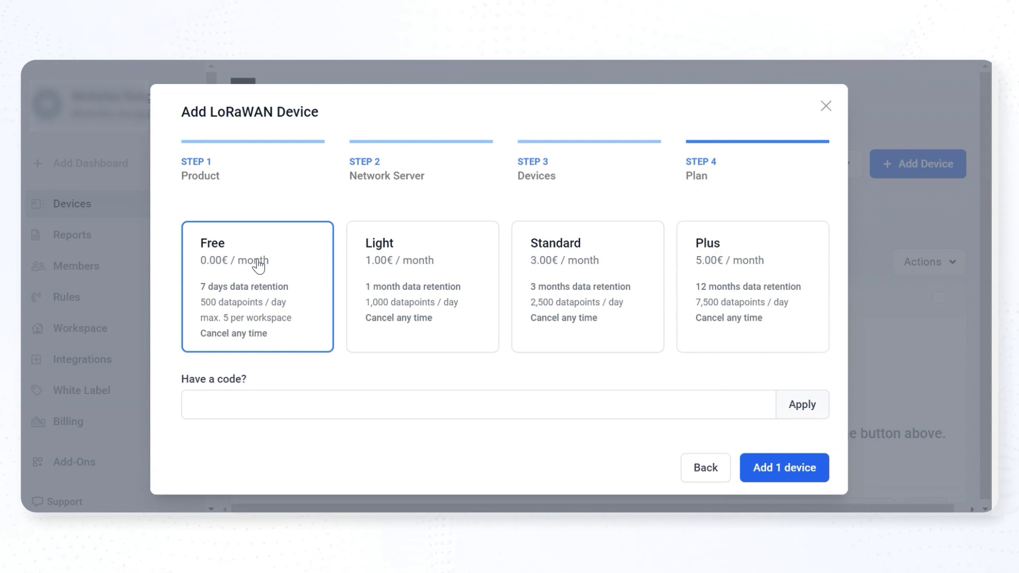
left_click(769, 474)
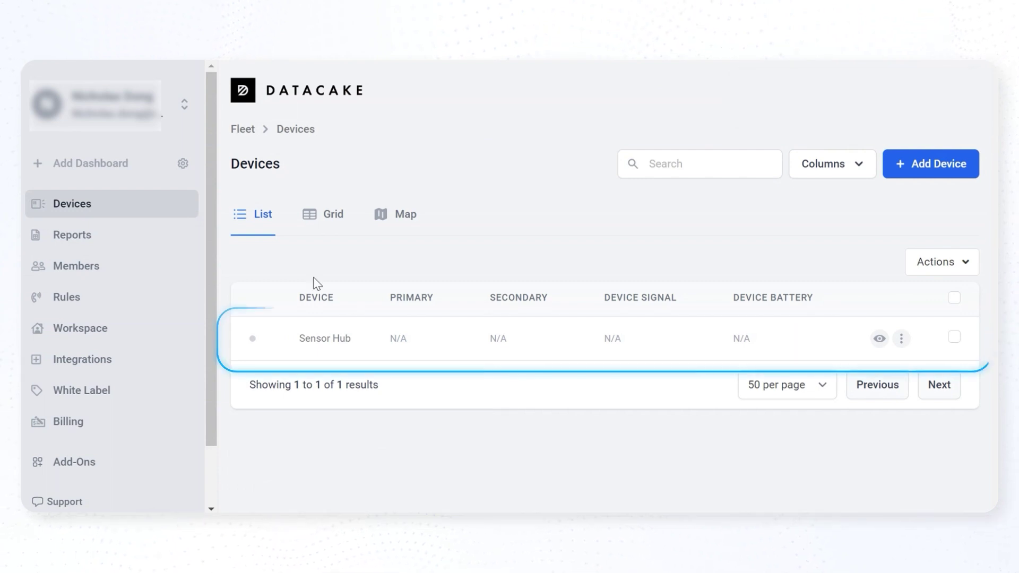
Show the Sensor Hub device's Configuration tab, down to the Payload Decoder code
left_click(317, 340)
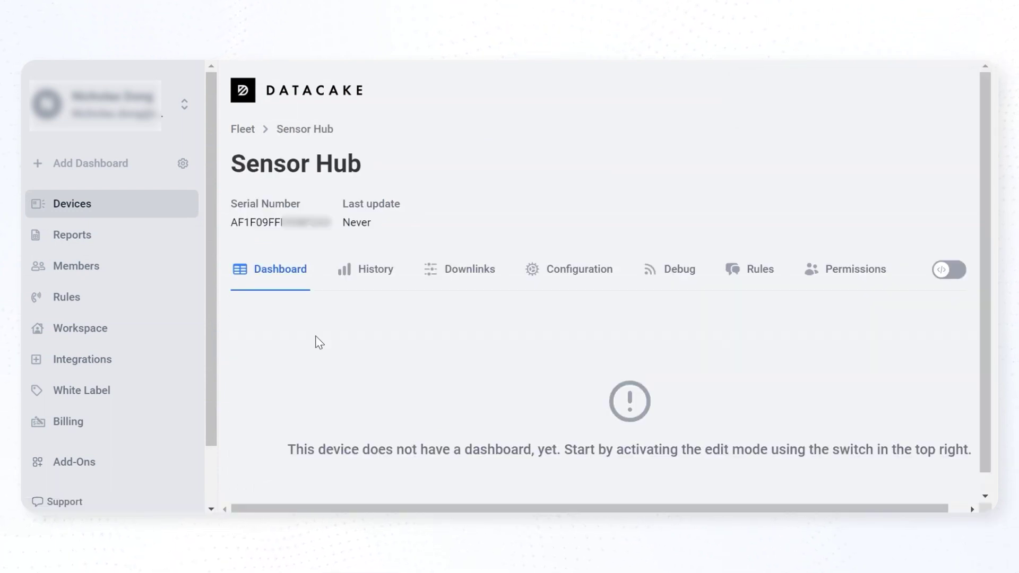
left_click(568, 280)
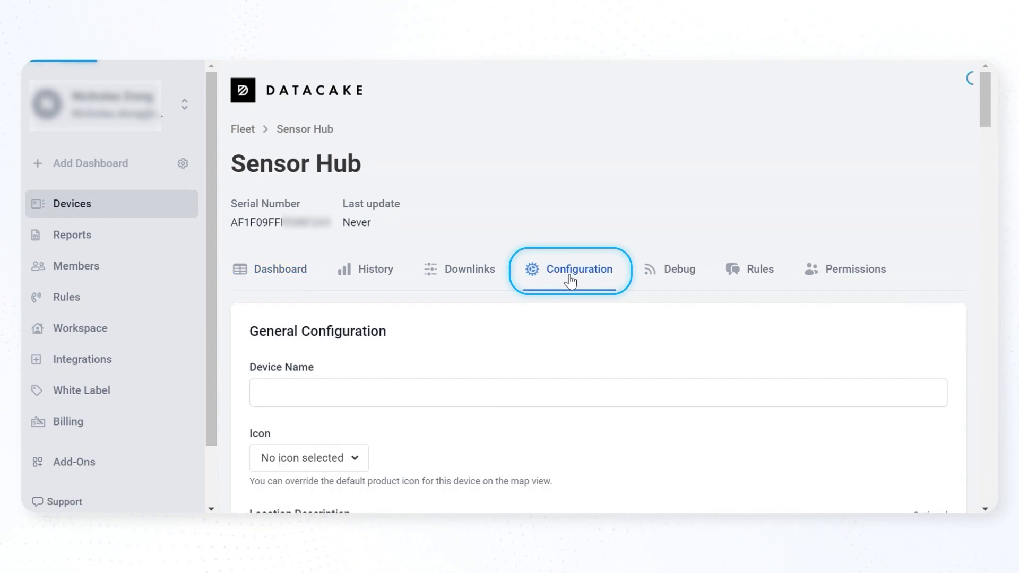
scroll(570, 280, "down", 10)
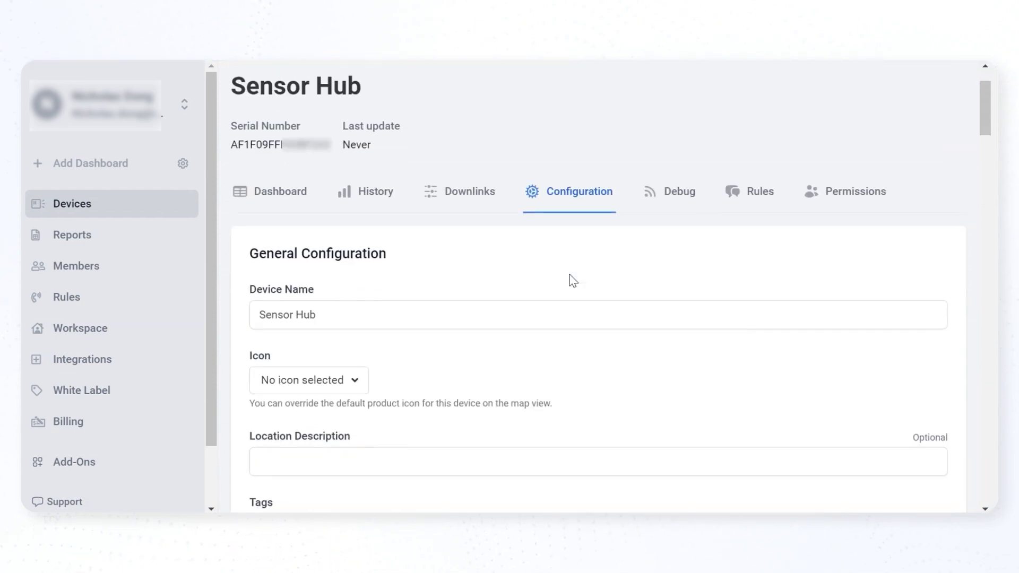
scroll(572, 278, "down", 5)
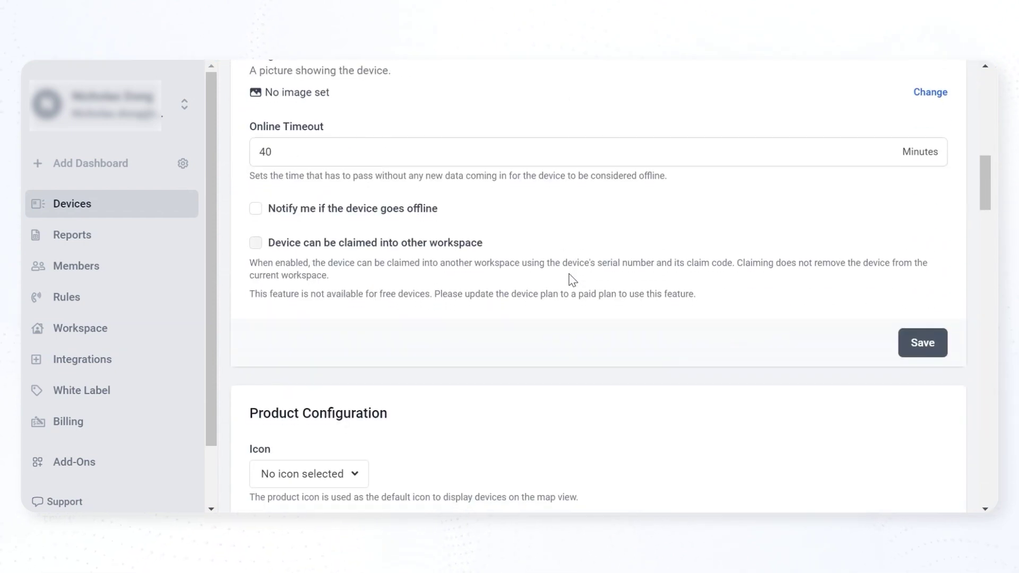
scroll(567, 271, "down", 12)
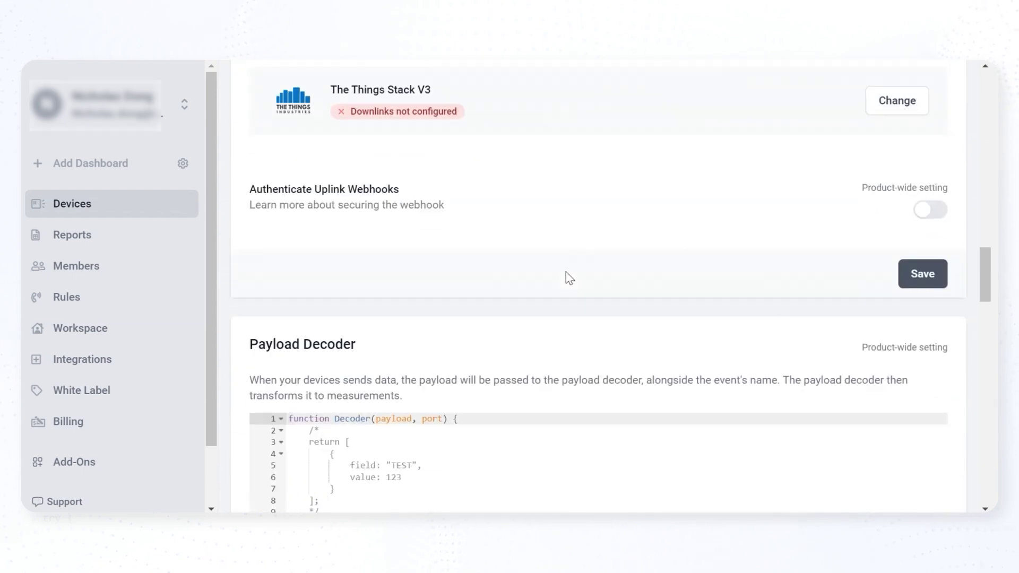
Replace the placeholder payload decoder with the sensor hub's JavaScript decoder and save it
left_click(462, 277)
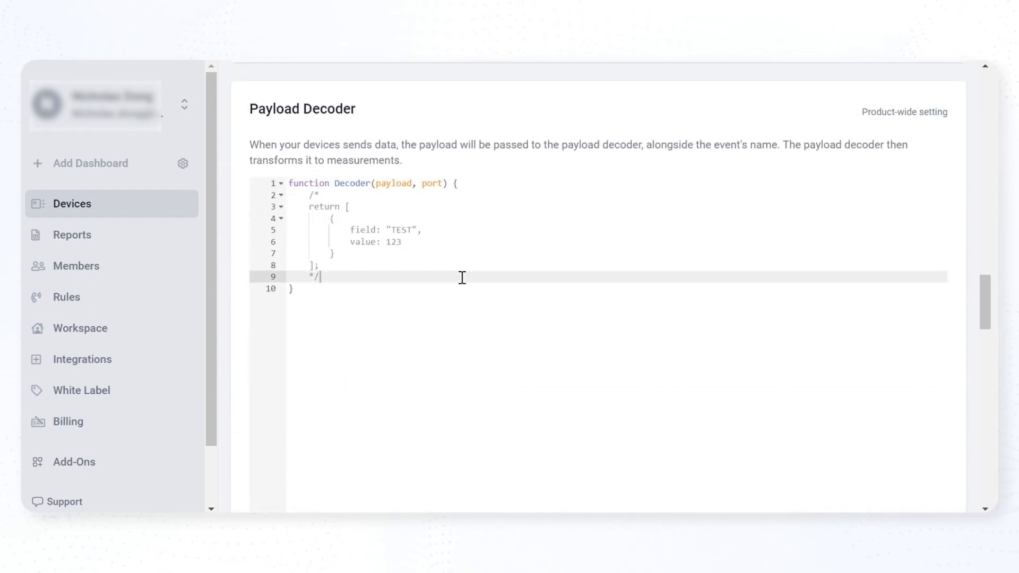
key("ctrl+a")
key("BackSpace")
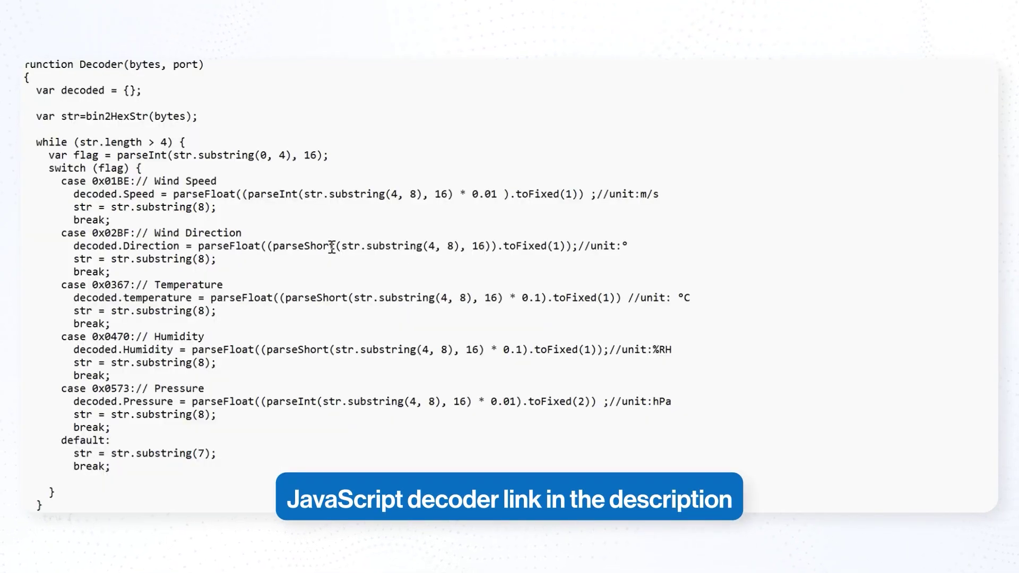
key("ctrl+a")
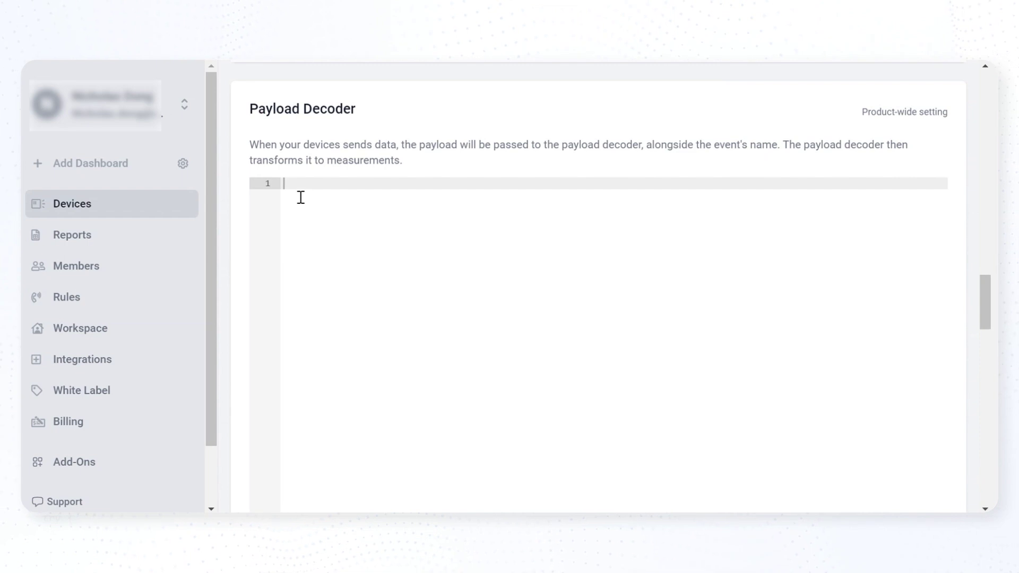
key("ctrl+v")
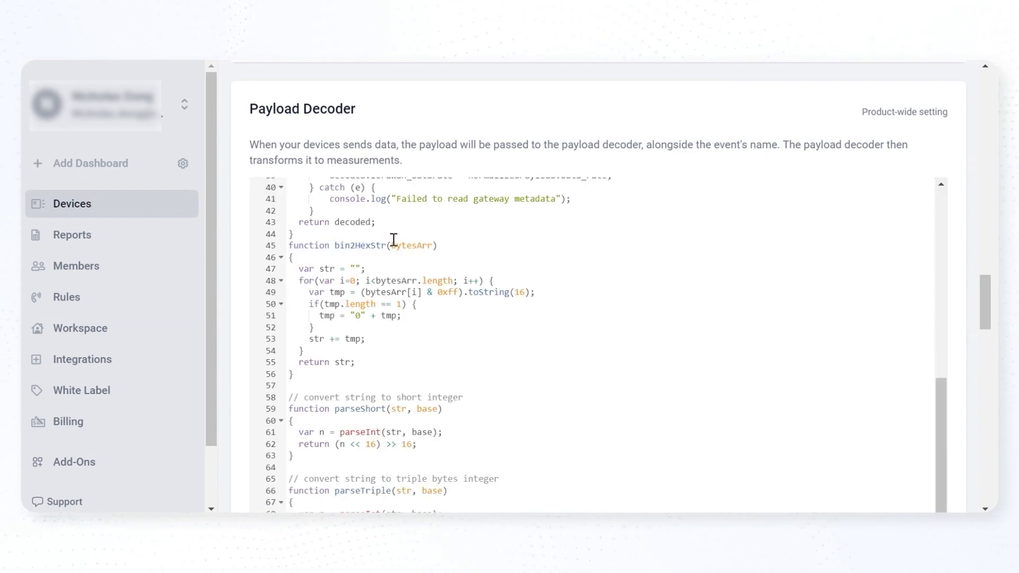
scroll(393, 239, "up", 8)
scroll(405, 239, "down", 8)
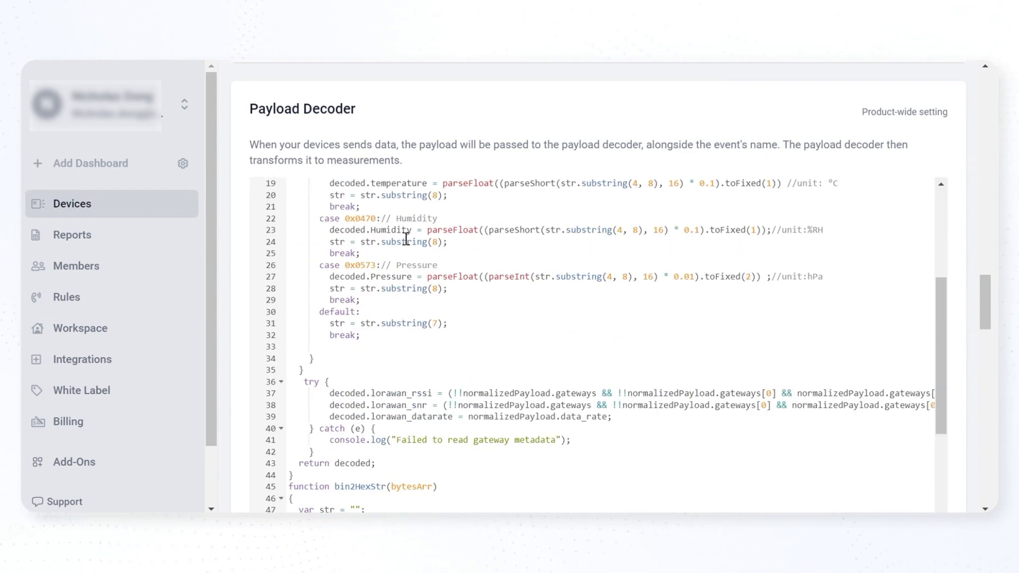
scroll(616, 131, "down", 5)
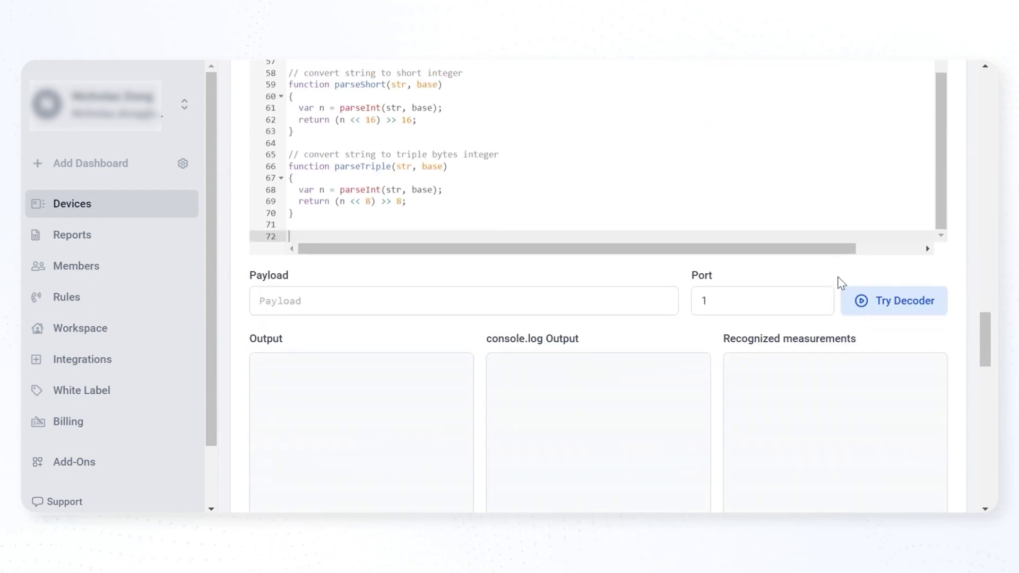
scroll(840, 287, "down", 6)
left_click(914, 271)
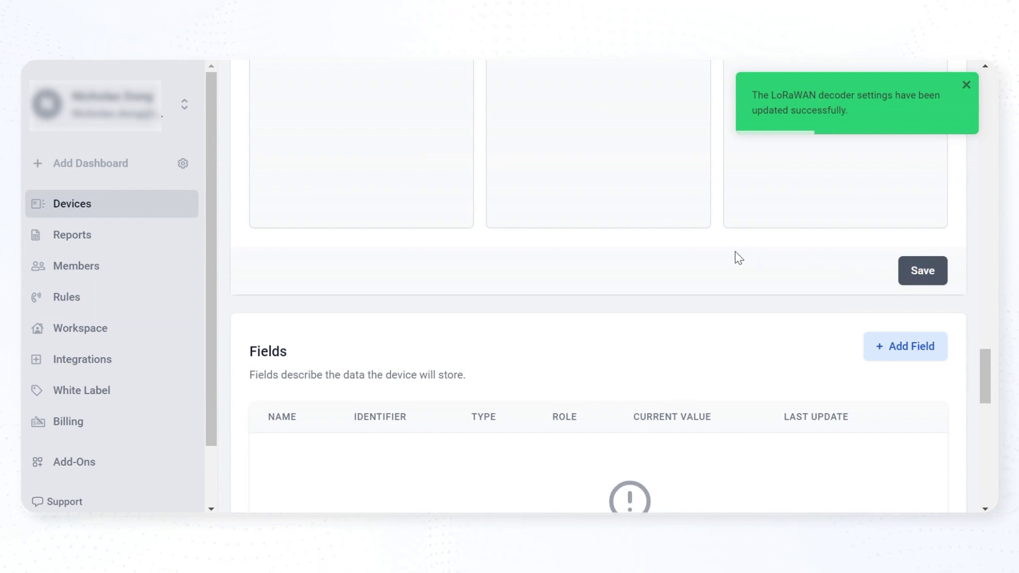
scroll(565, 244, "down", 3)
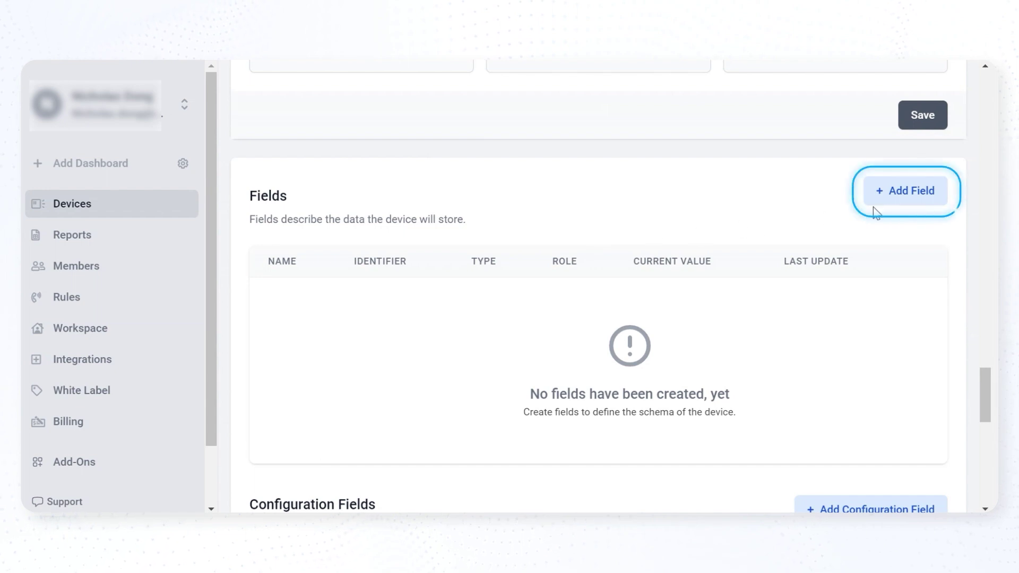
Add Float fields named speed, direction and temperature to the device
left_click(905, 195)
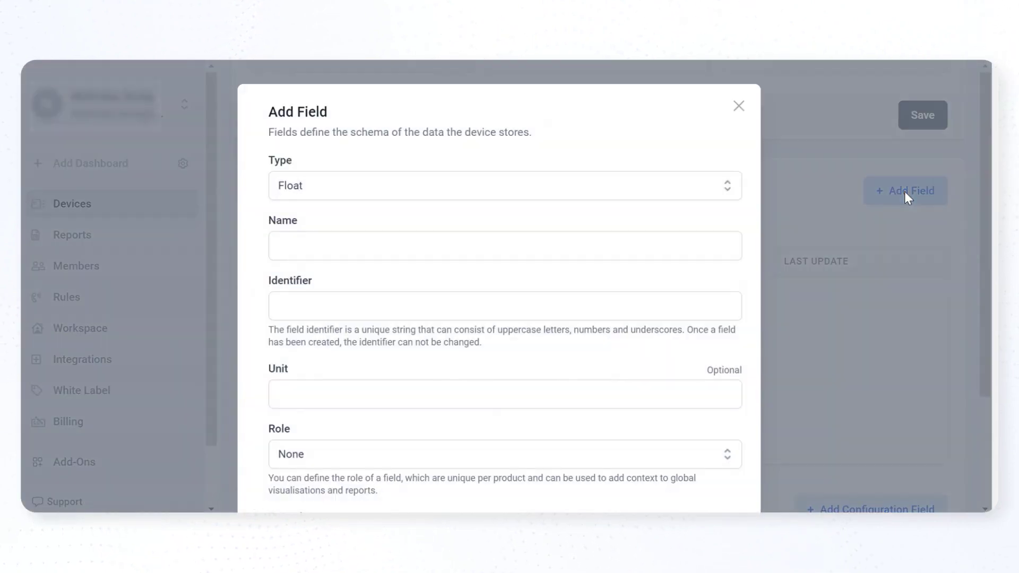
left_click(458, 238)
scroll(459, 238, "down", 3)
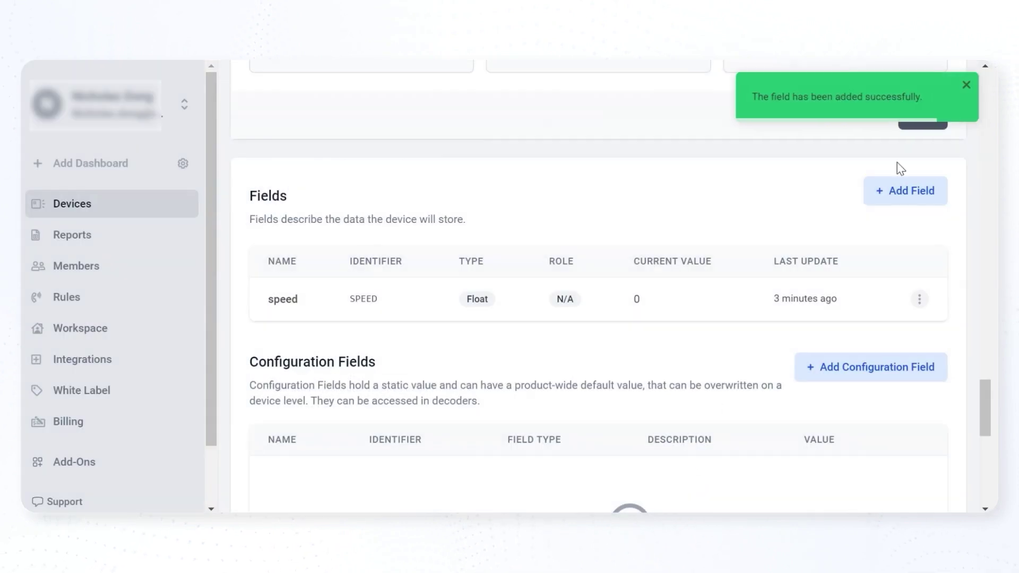
left_click(905, 191)
left_click(361, 252)
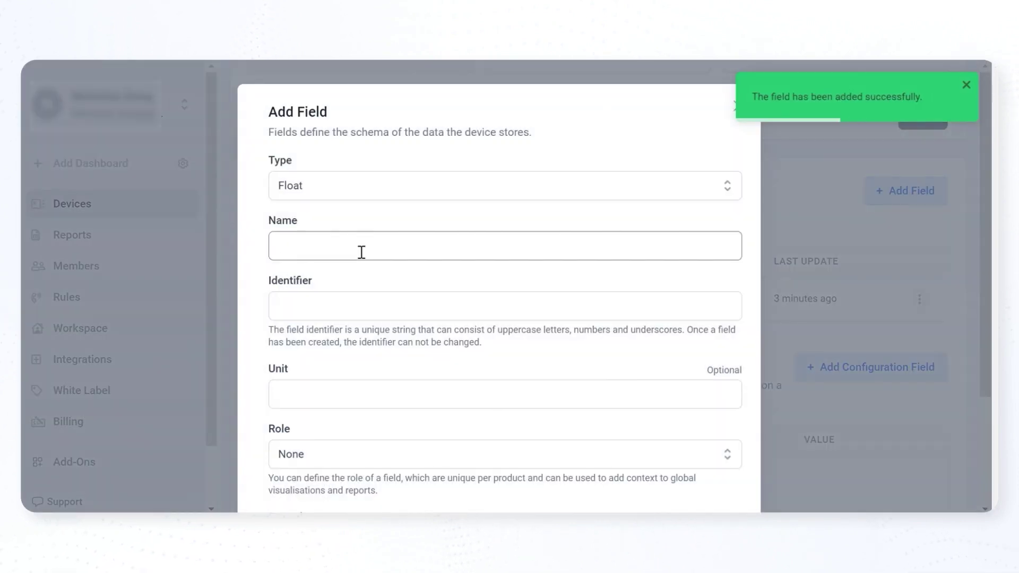
type("direction")
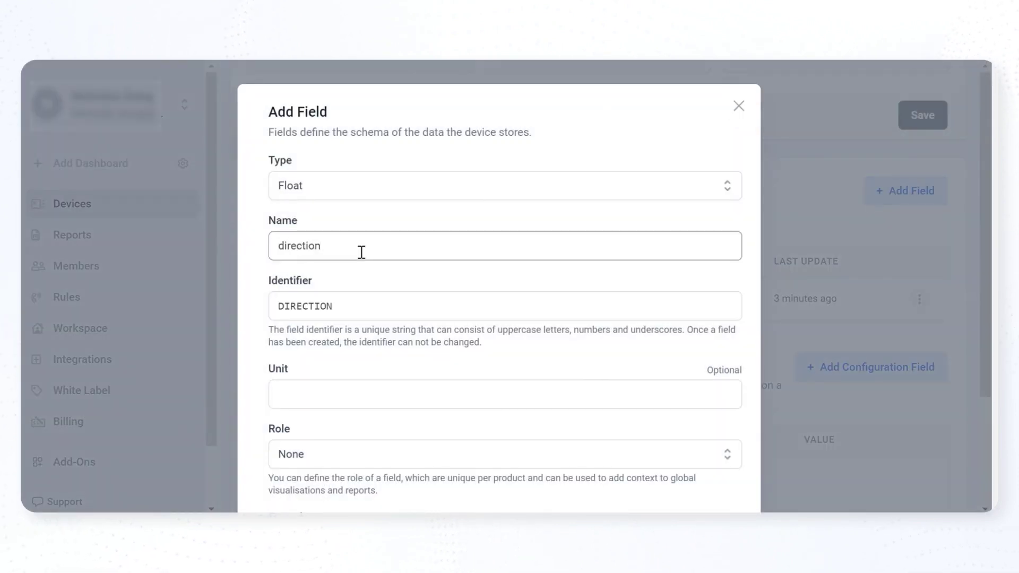
scroll(362, 252, "down", 3)
left_click(706, 470)
left_click(877, 196)
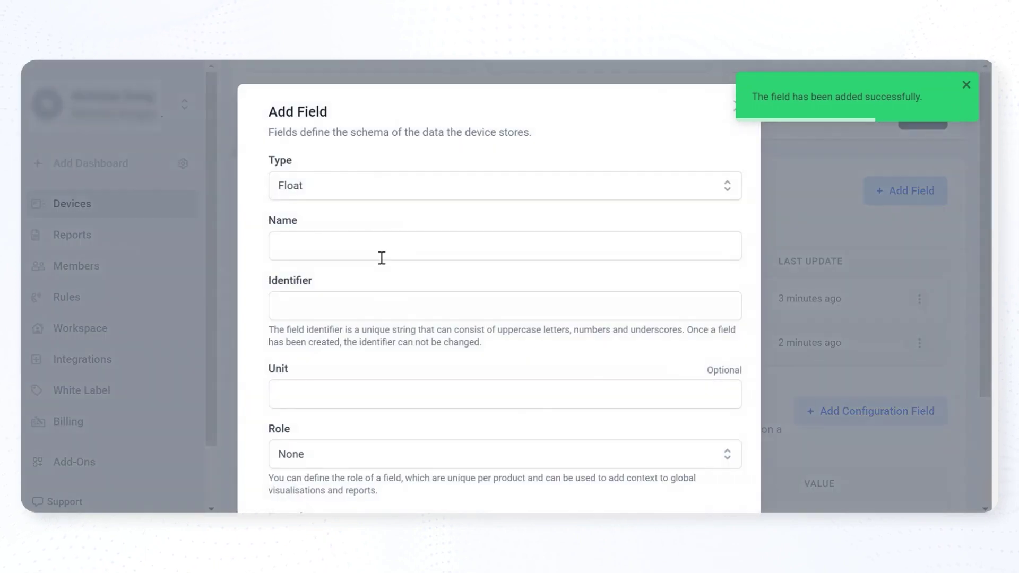
left_click(371, 244)
type("tempera")
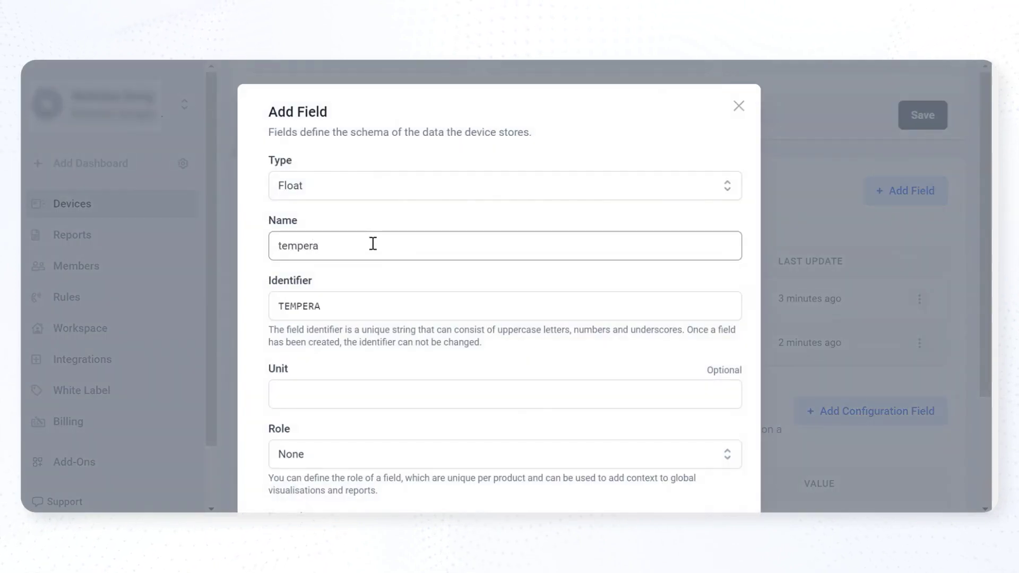
type("ture")
scroll(641, 451, "down", 3)
left_click(732, 470)
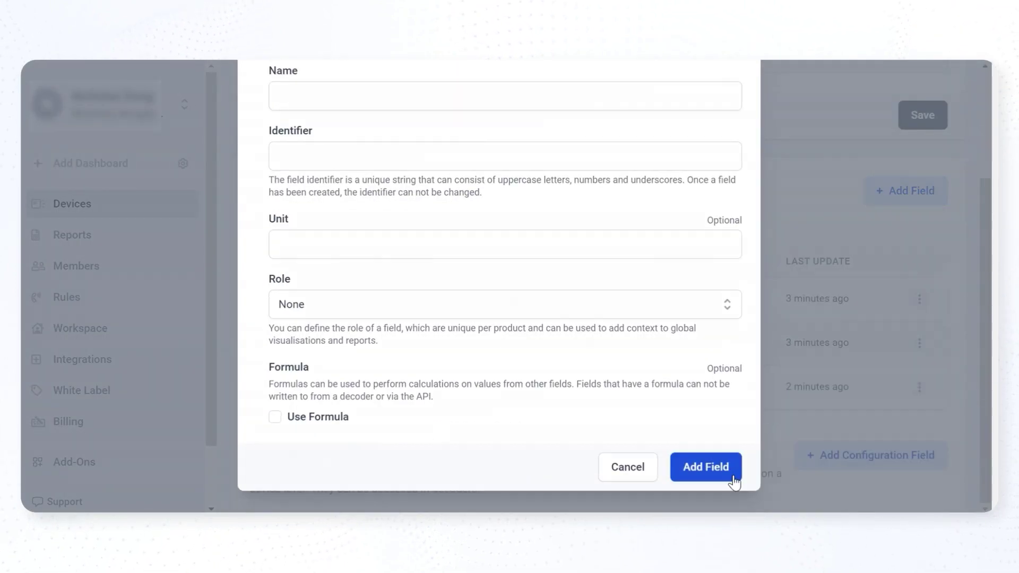
Add the pressure and humidity Float fields
left_click(921, 211)
left_click(321, 248)
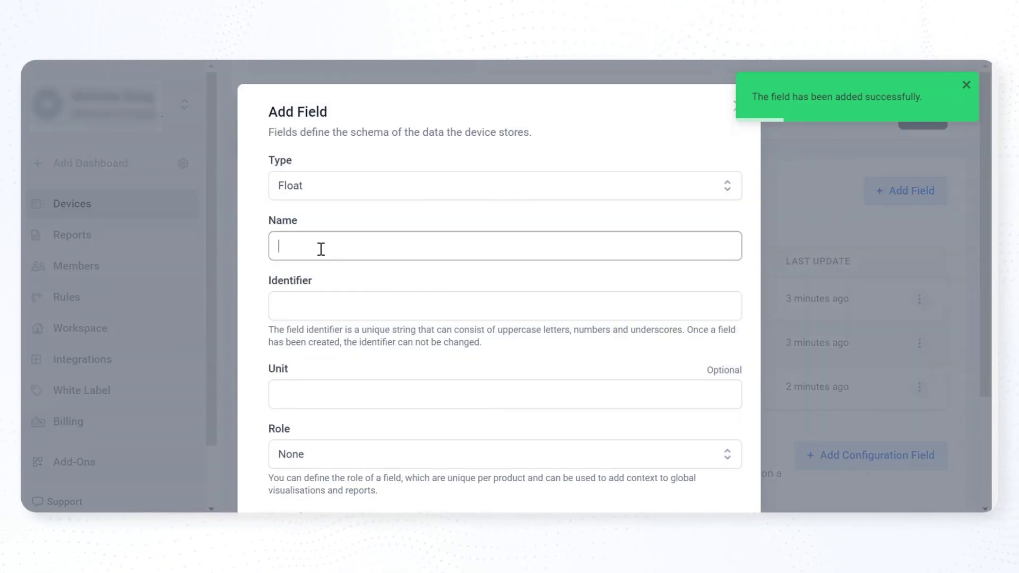
type("pressure")
scroll(702, 478, "down", 3)
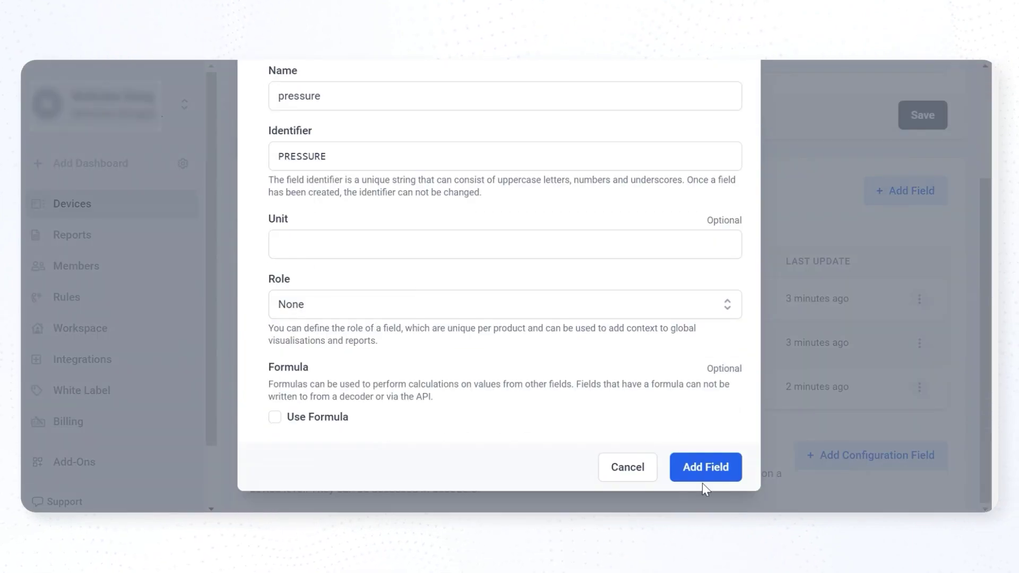
left_click(704, 472)
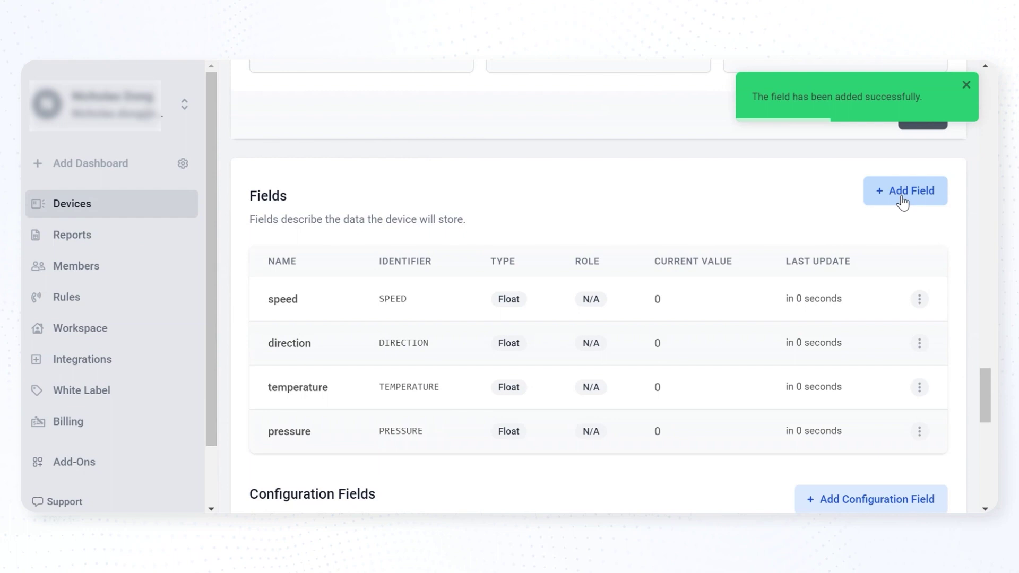
left_click(902, 201)
left_click(398, 242)
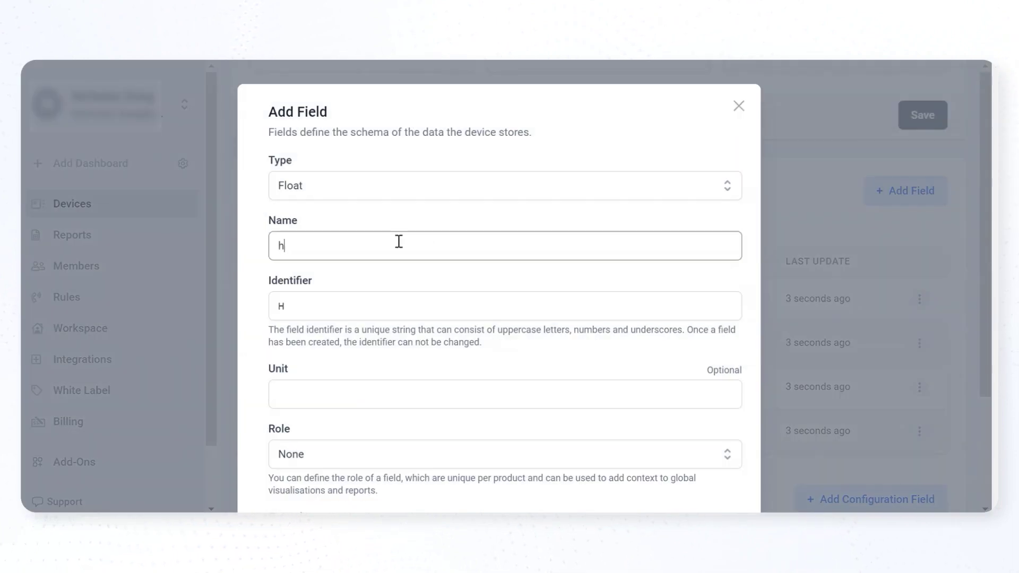
scroll(666, 404, "down", 3)
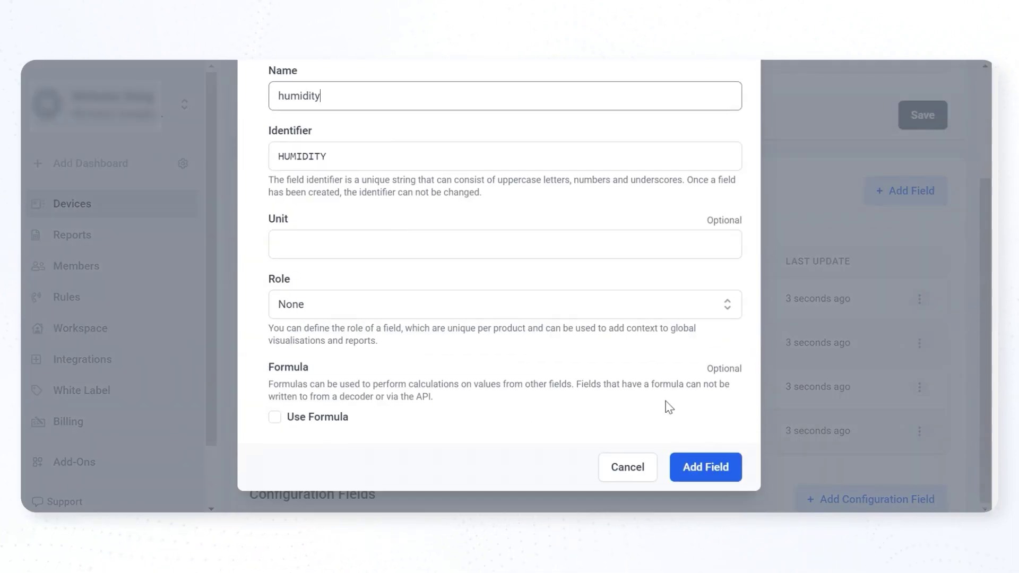
left_click(697, 462)
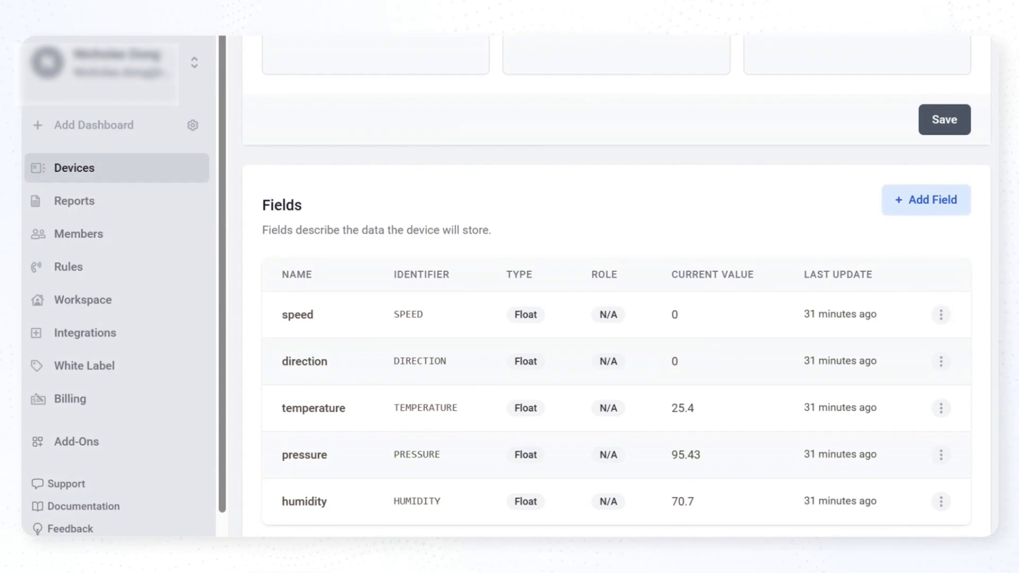
Open the Sensor Hub device dashboard in edit mode
scroll(616, 303, "up", 15)
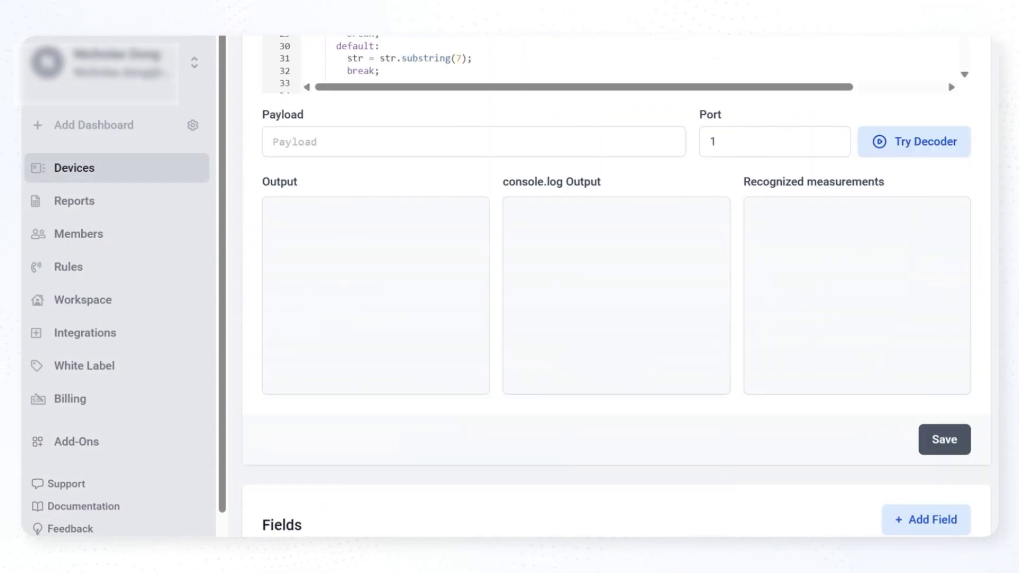
scroll(615, 302, "up", 8)
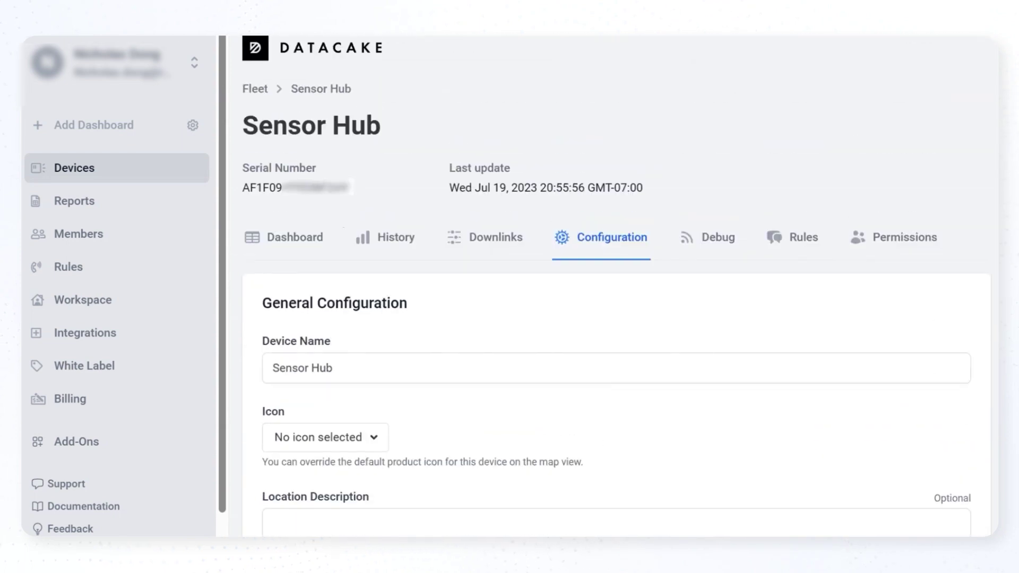
left_click(328, 234)
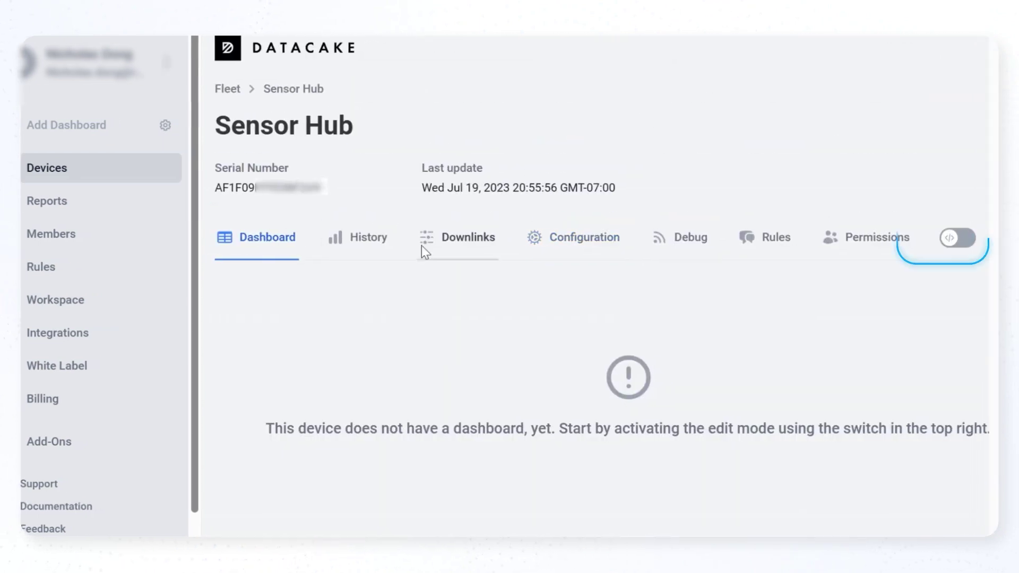
left_click(947, 237)
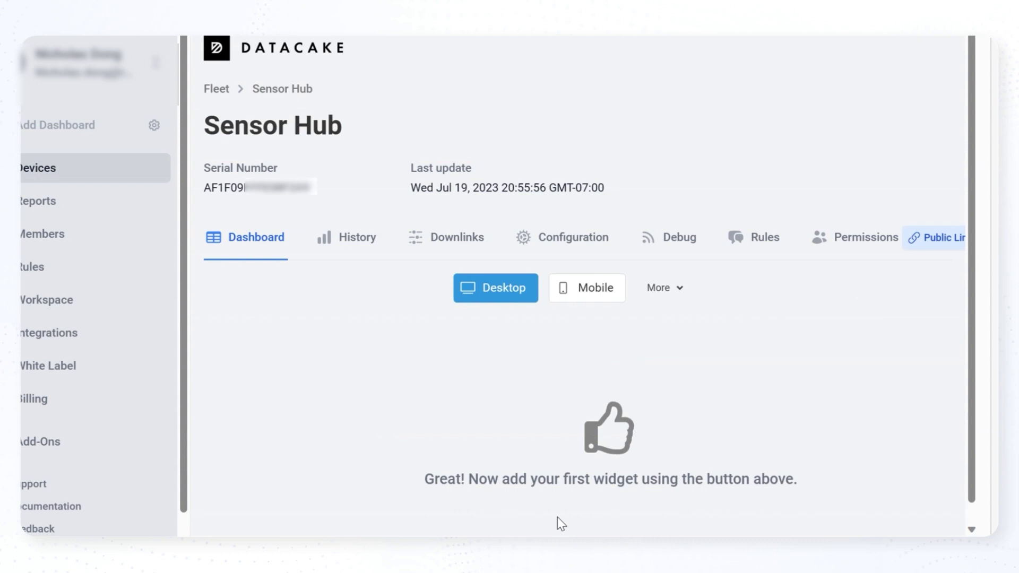
scroll(578, 318, "right", 5)
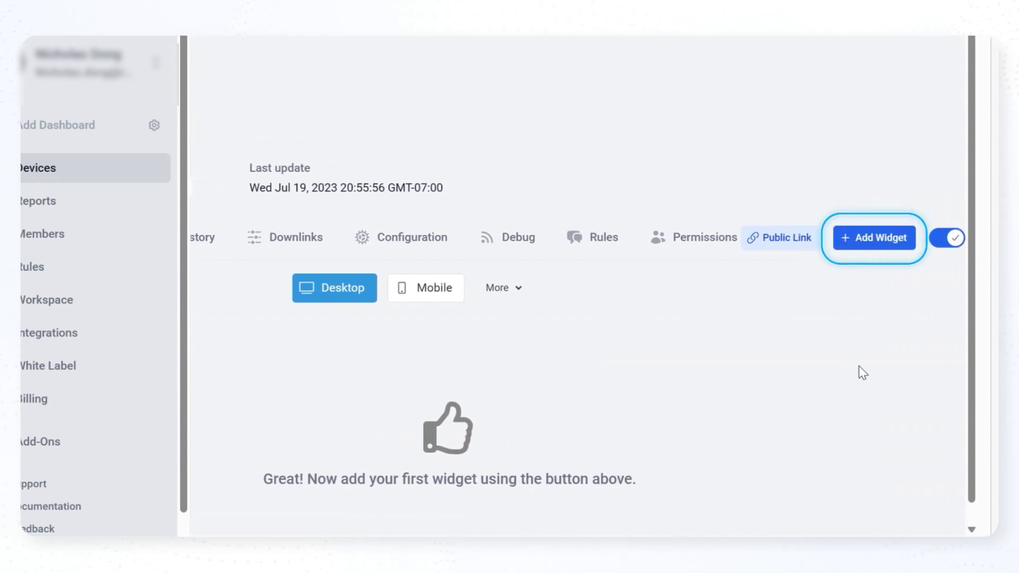
Add a value widget titled 'wind speed' that reads the speed field
left_click(889, 240)
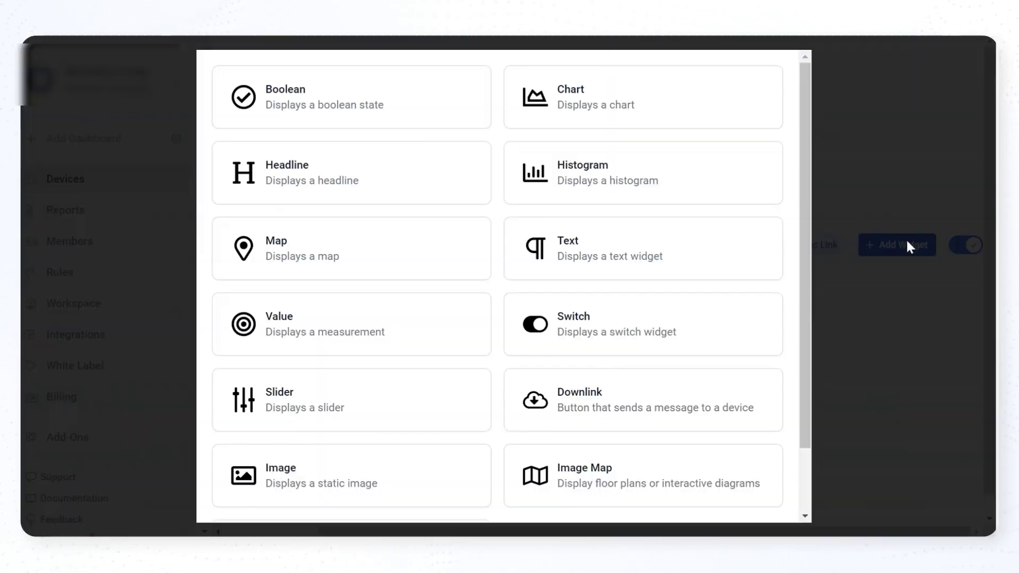
left_click(312, 350)
left_click(438, 383)
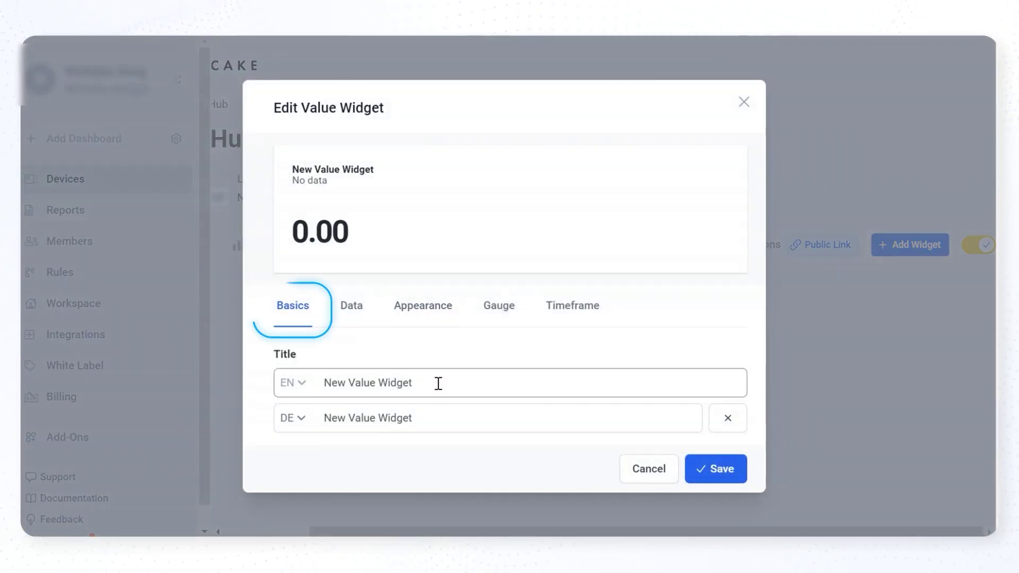
key("ctrl+a")
key("BackSpace")
type("win")
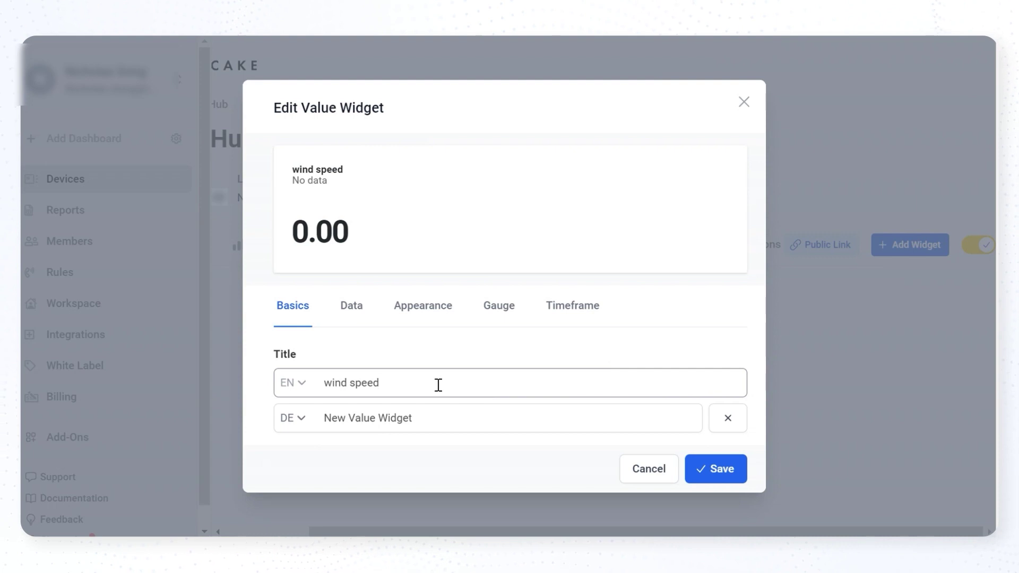
left_click(432, 414)
key("ctrl+a")
key("BackSpace")
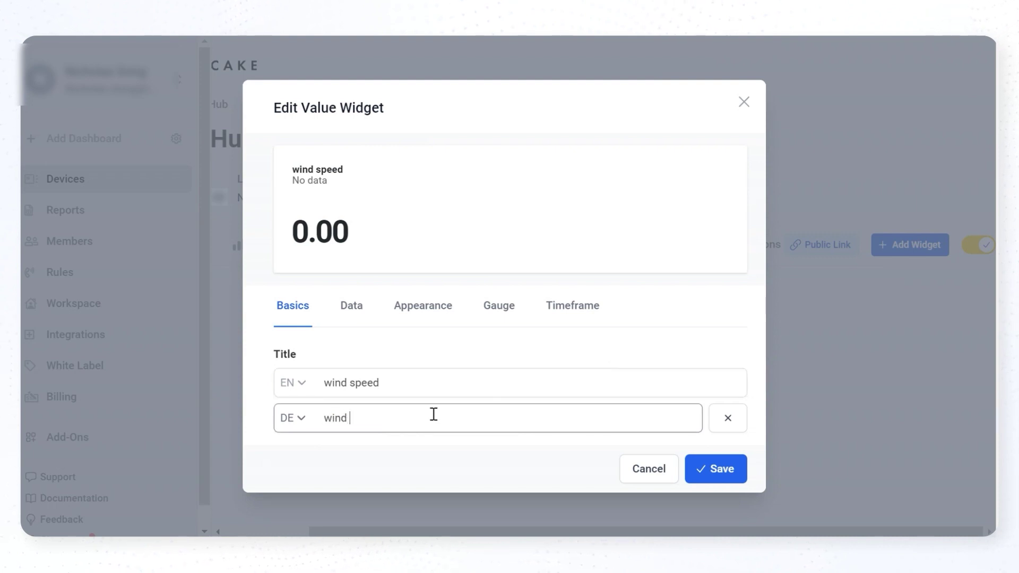
left_click(343, 317)
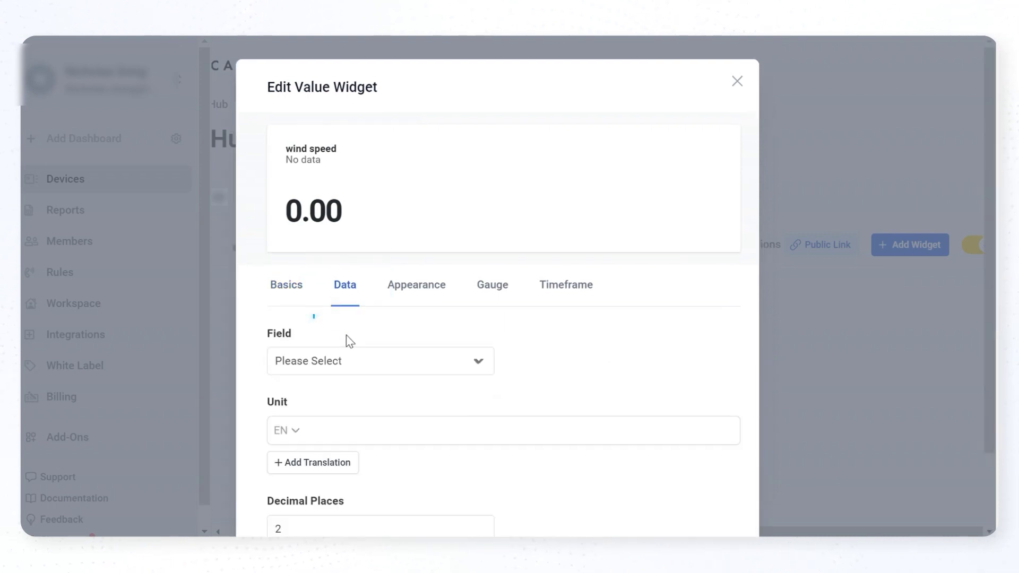
left_click(350, 371)
left_click(339, 393)
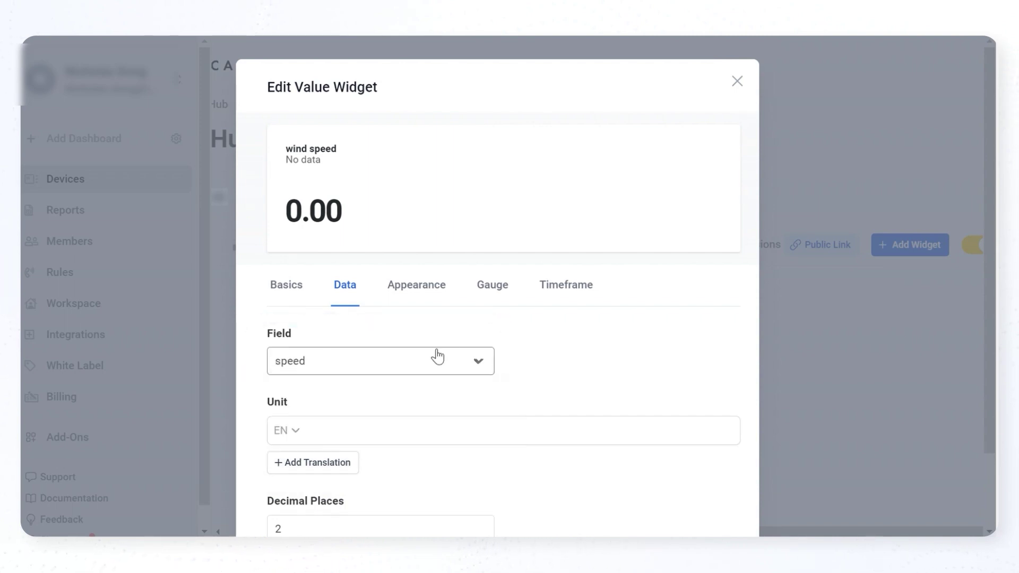
Make it a circular gauge, grey at 0 and red at 100, and save
left_click(495, 292)
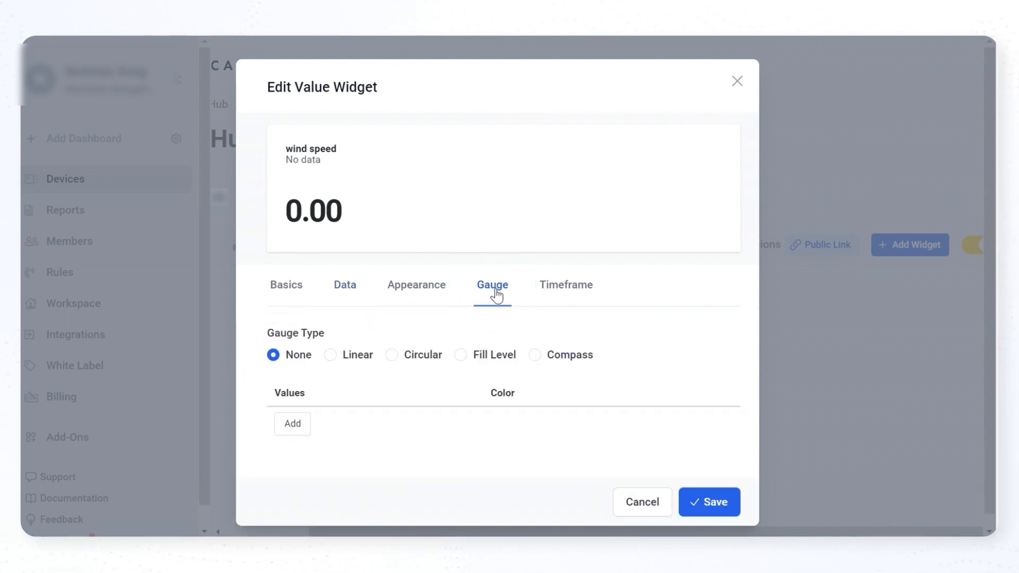
left_click(393, 355)
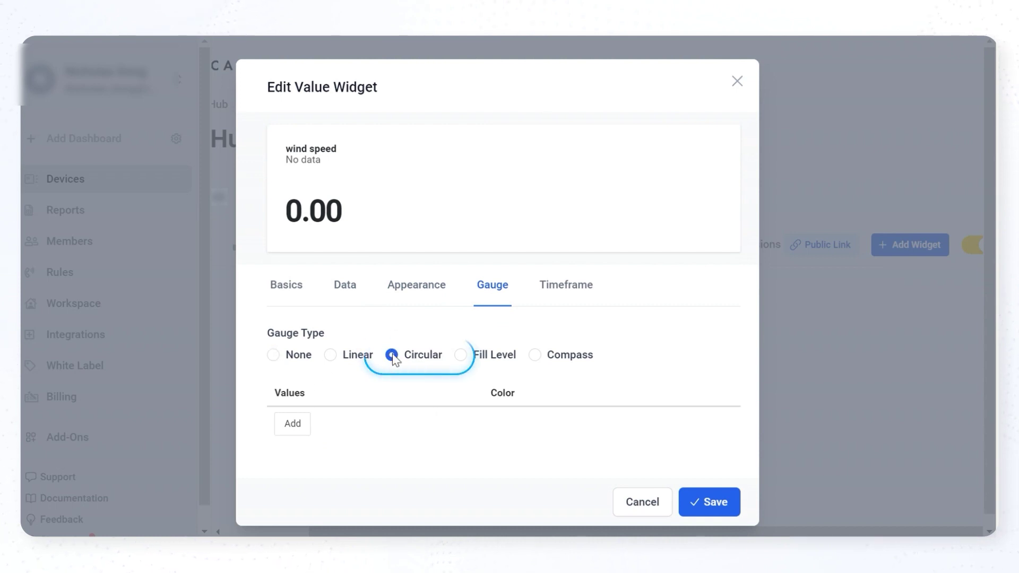
left_click(291, 417)
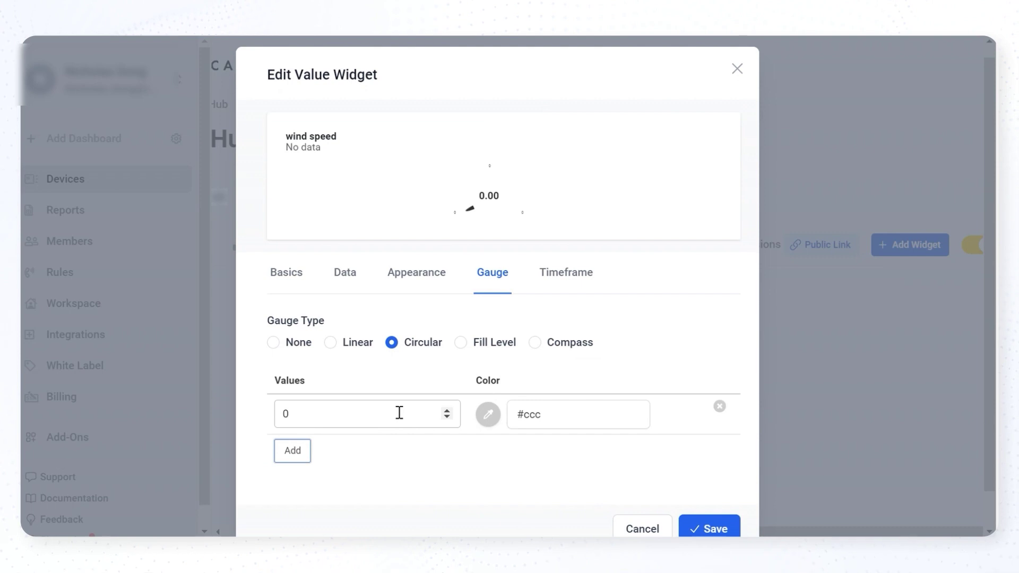
left_click(489, 418)
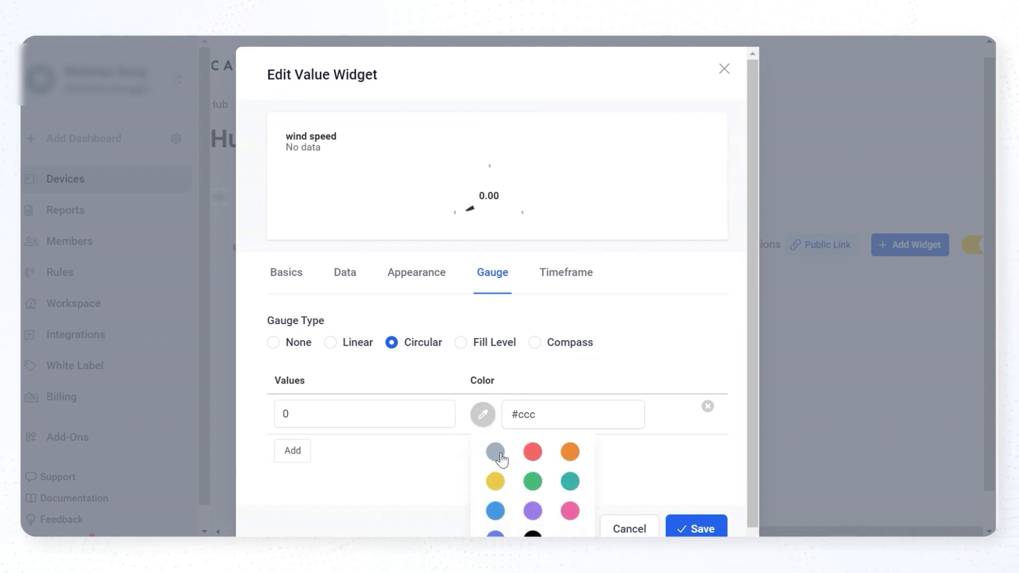
left_click(495, 451)
left_click(292, 435)
left_click(316, 419)
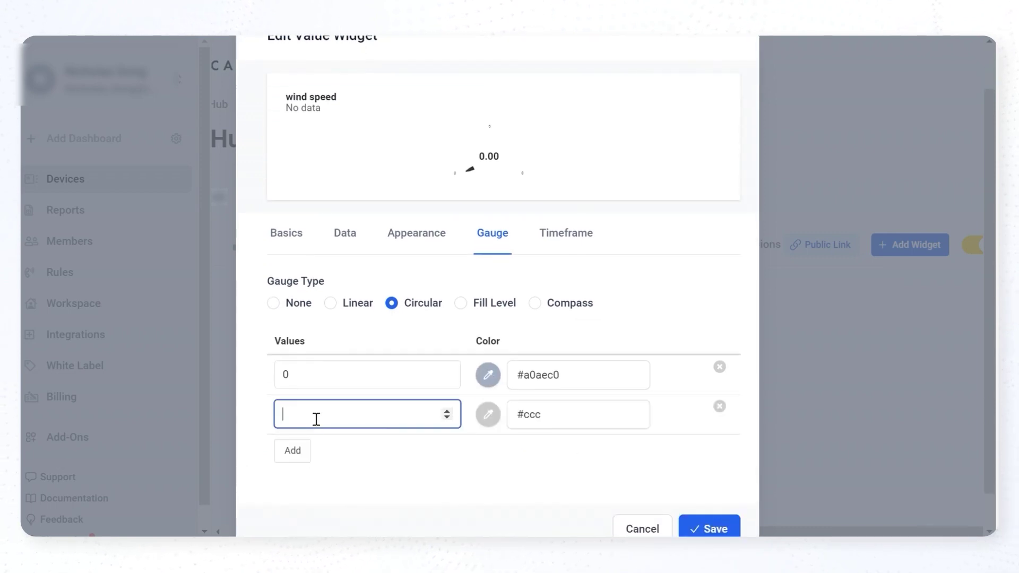
type("100")
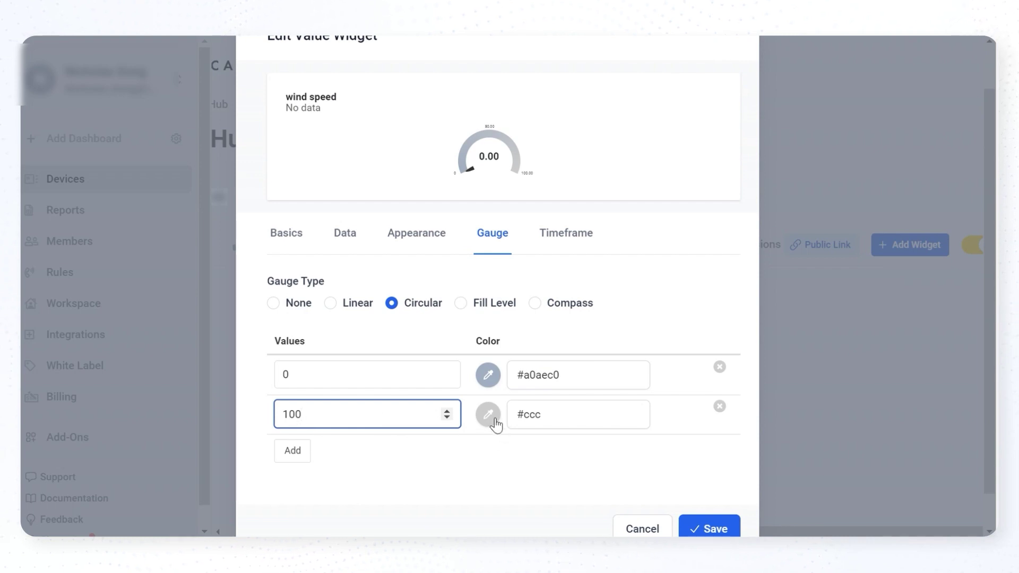
left_click(494, 419)
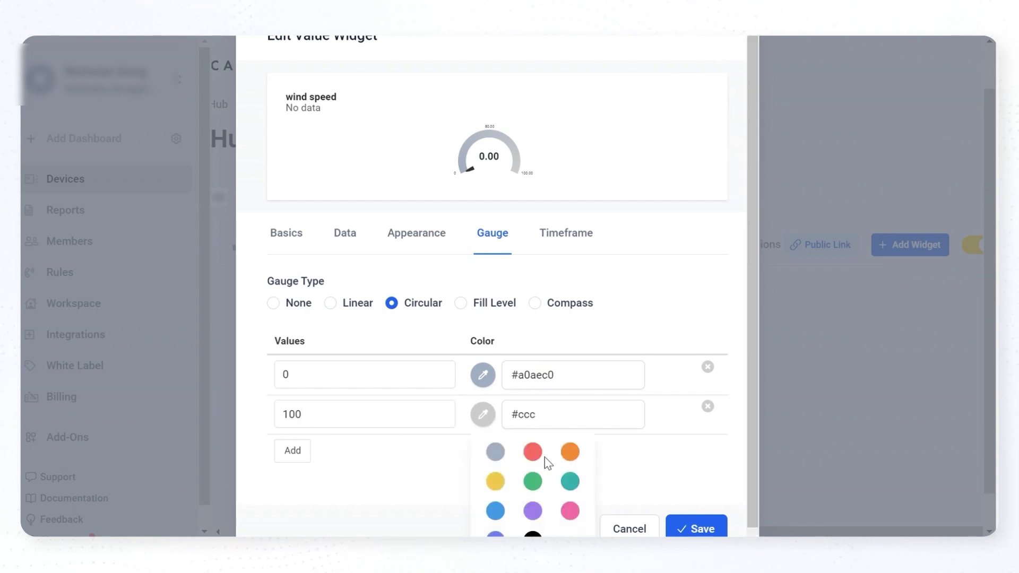
scroll(545, 456, "down", 1)
left_click(536, 442)
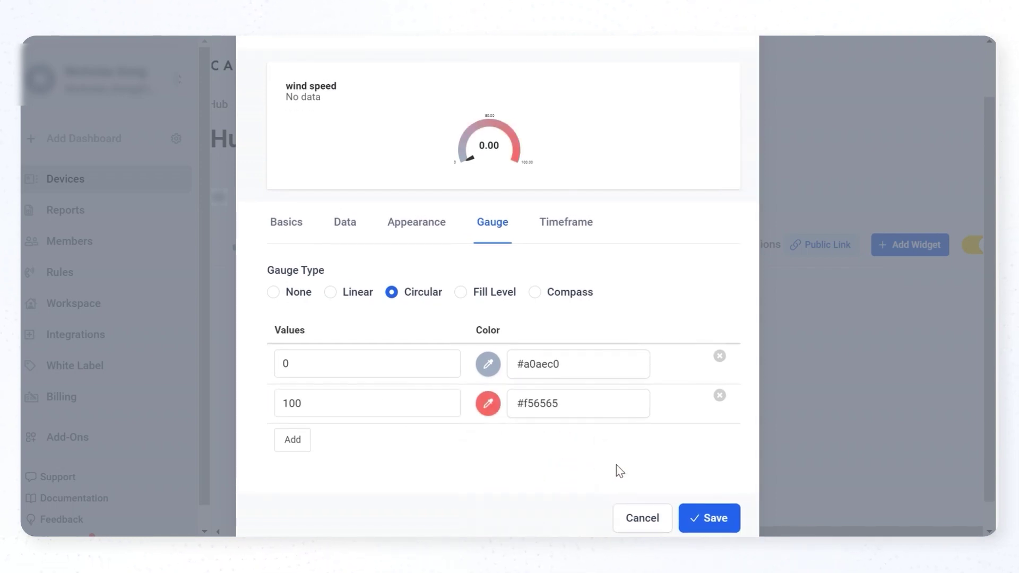
left_click(704, 520)
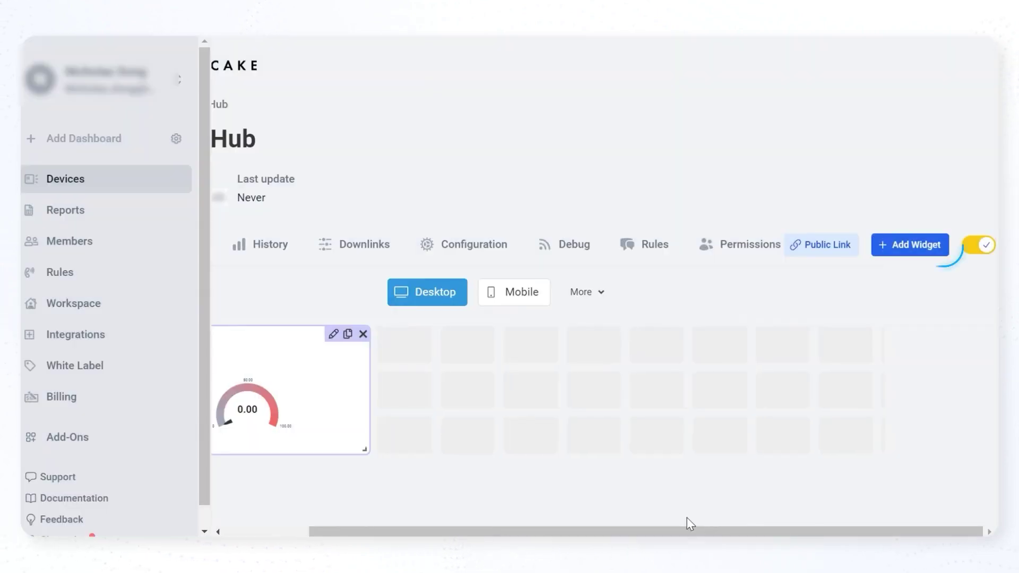
Add a value widget titled 'wind direction' in English and German reading the direction field
left_click(891, 247)
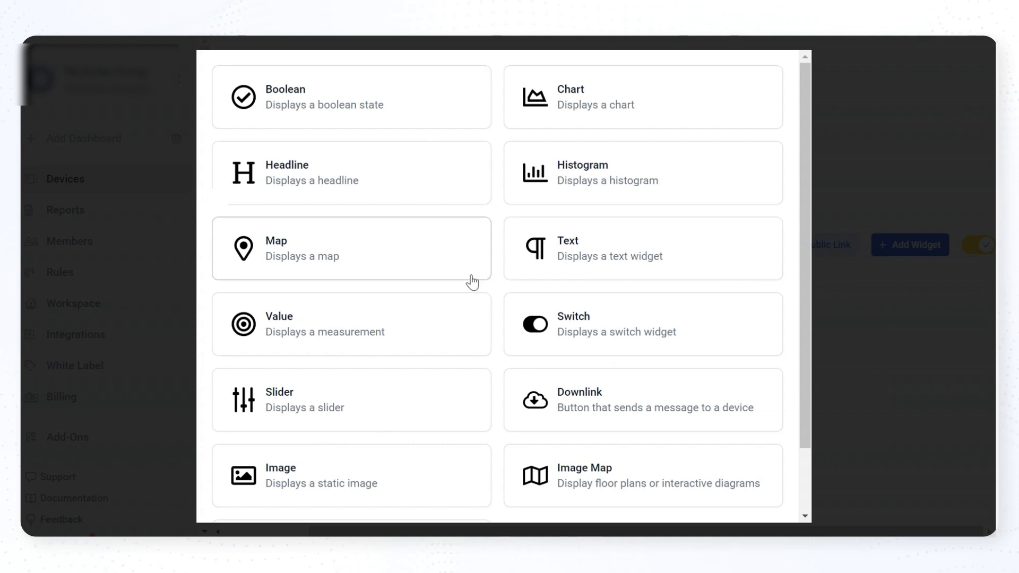
left_click(401, 329)
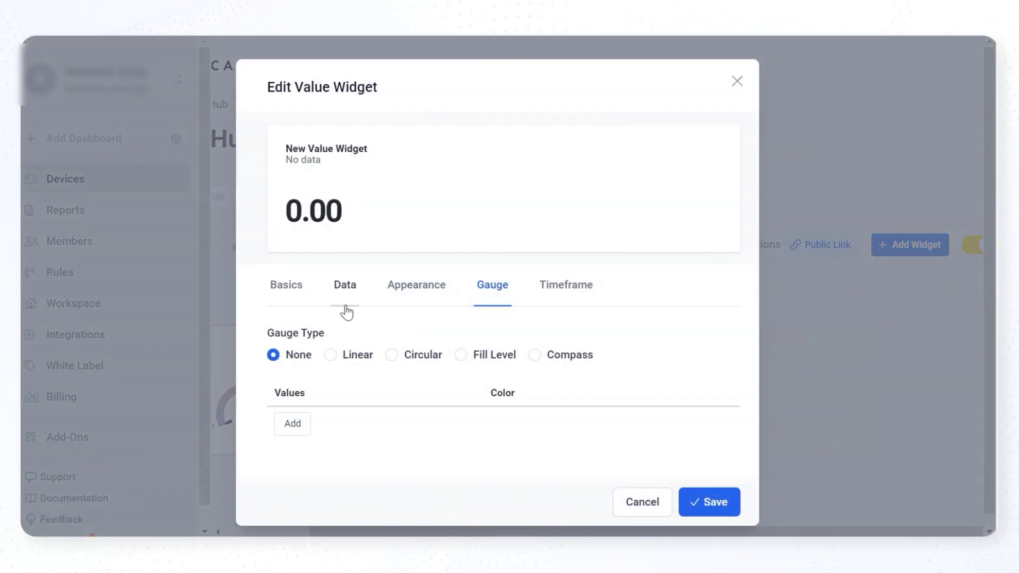
left_click(301, 295)
triple_click(427, 380)
key("BackSpace")
type("wind direction")
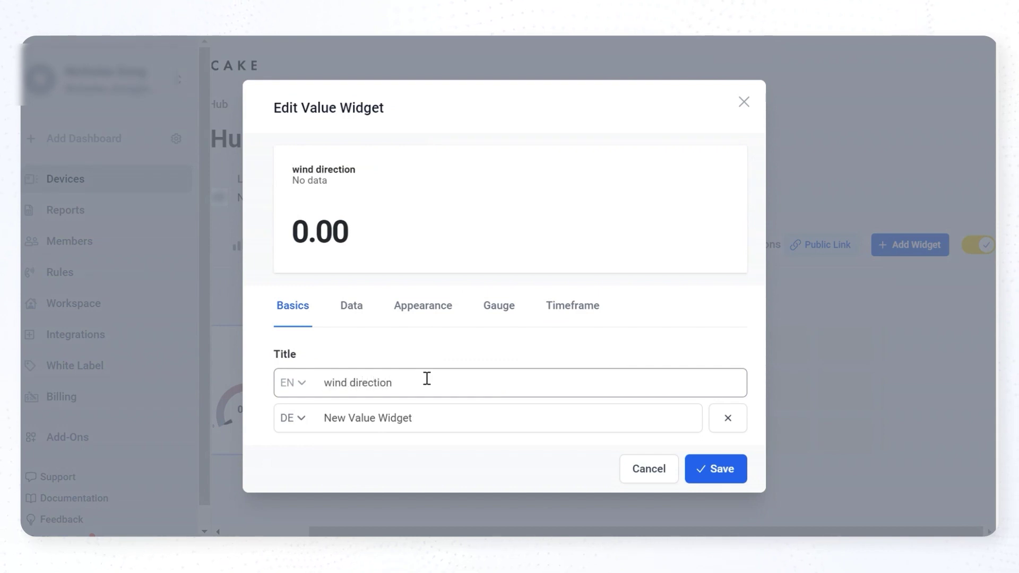
triple_click(439, 414)
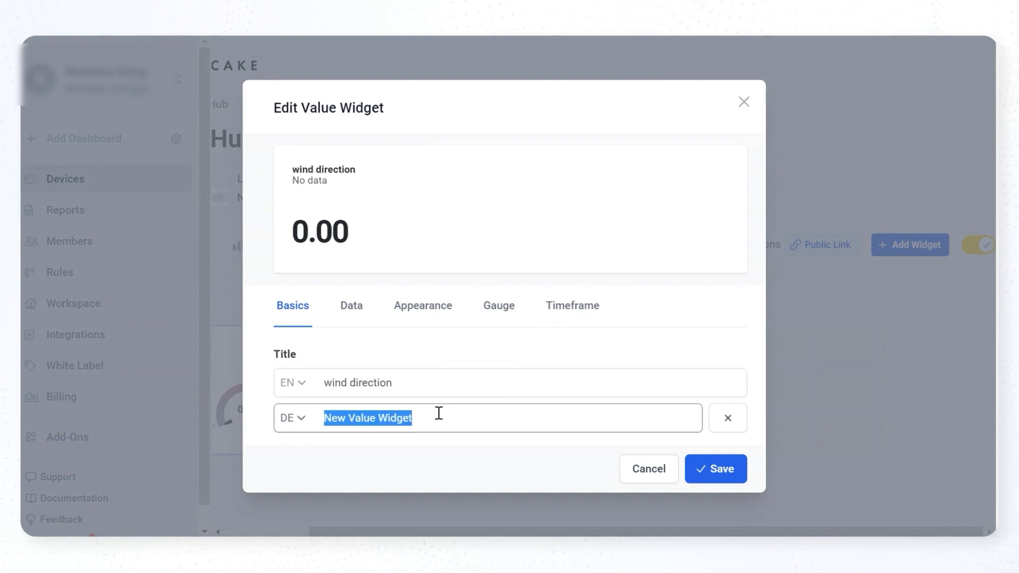
type("wind direction")
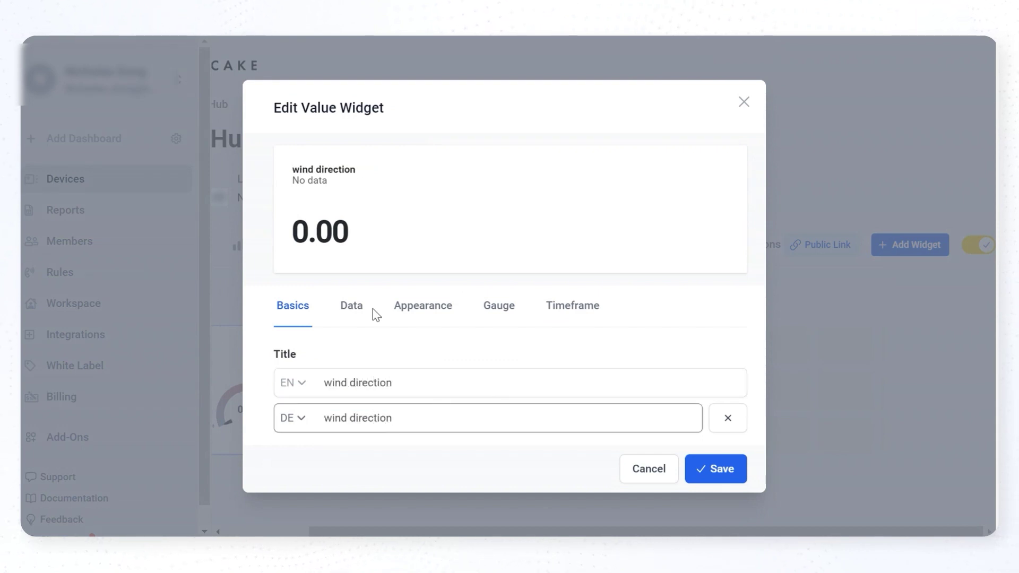
left_click(363, 310)
left_click(345, 360)
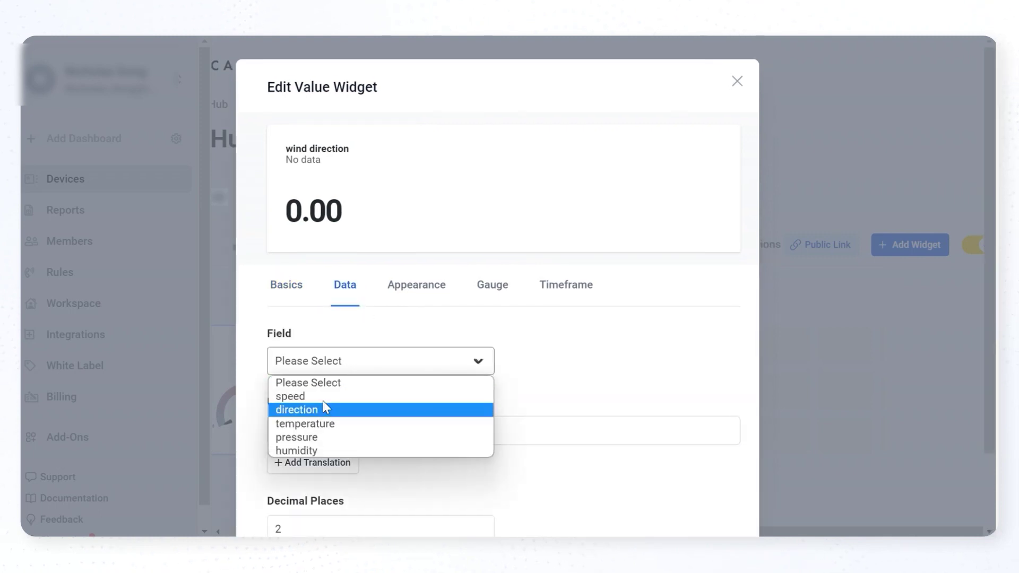
left_click(321, 406)
Choose an icon for the wind direction widget and save it
left_click(415, 291)
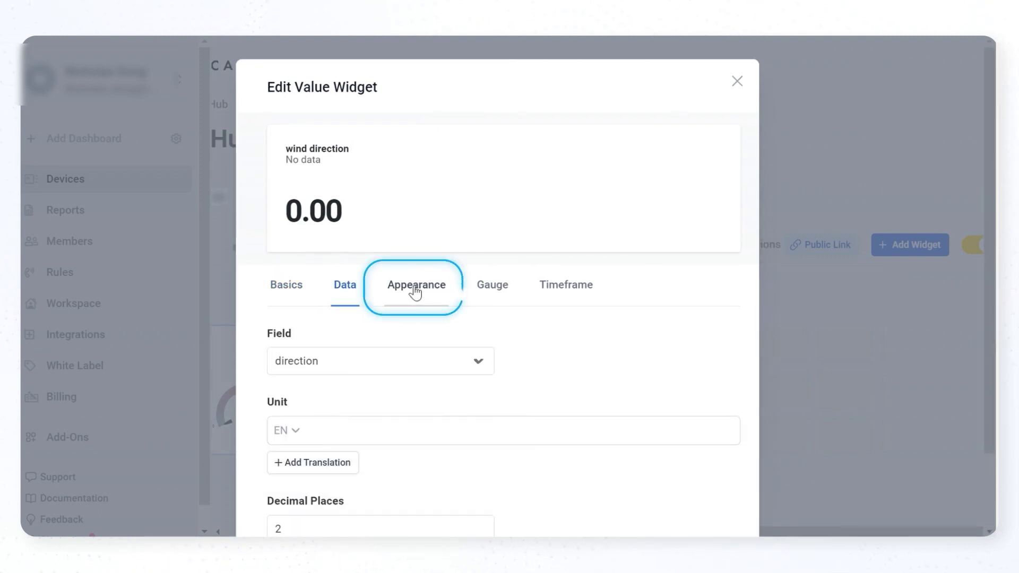
scroll(414, 303, "down", 3)
scroll(417, 304, "down", 7)
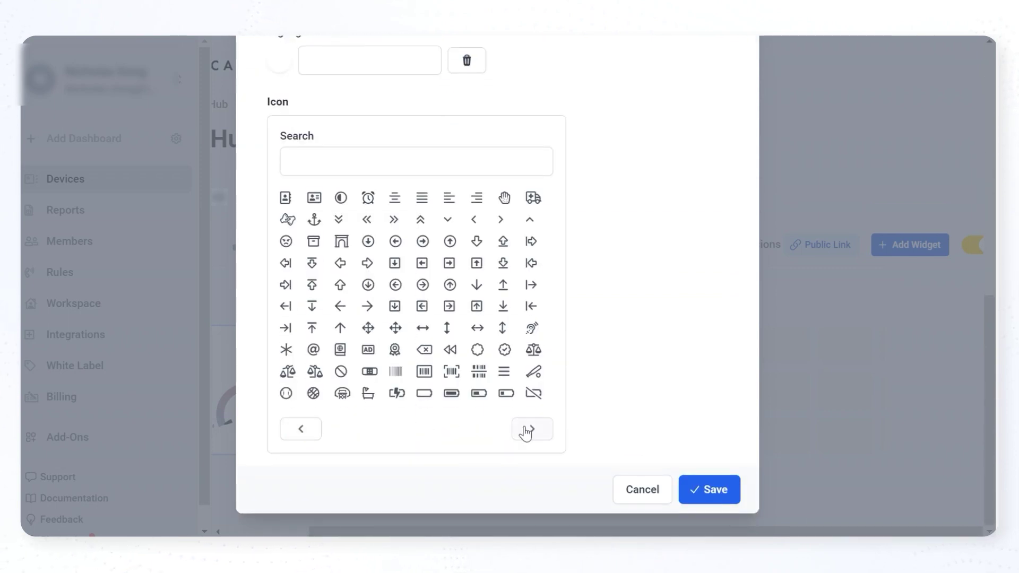
left_click(526, 429)
left_click(519, 428)
left_click(528, 429)
left_click(367, 199)
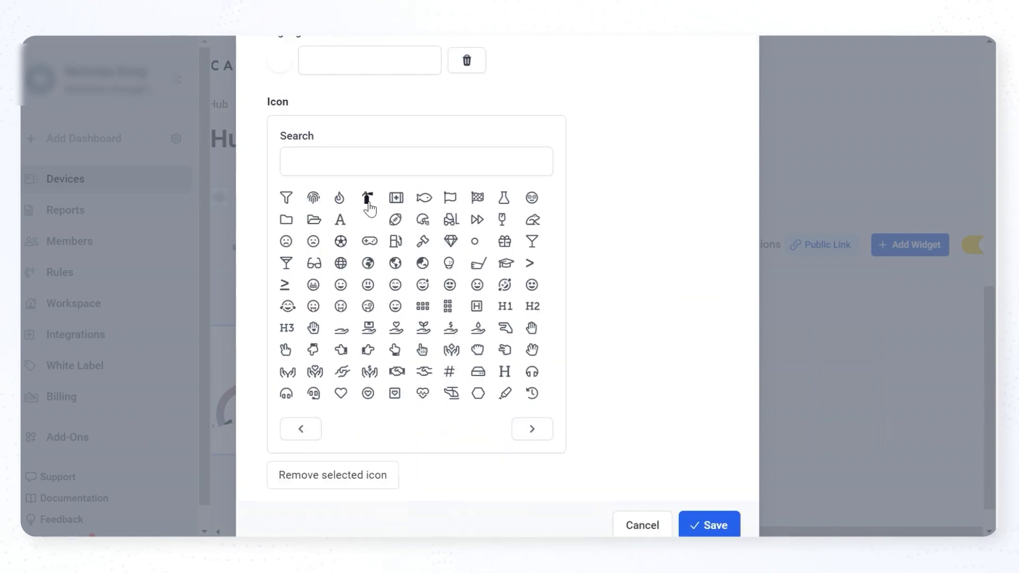
scroll(673, 341, "down", 1)
left_click(699, 484)
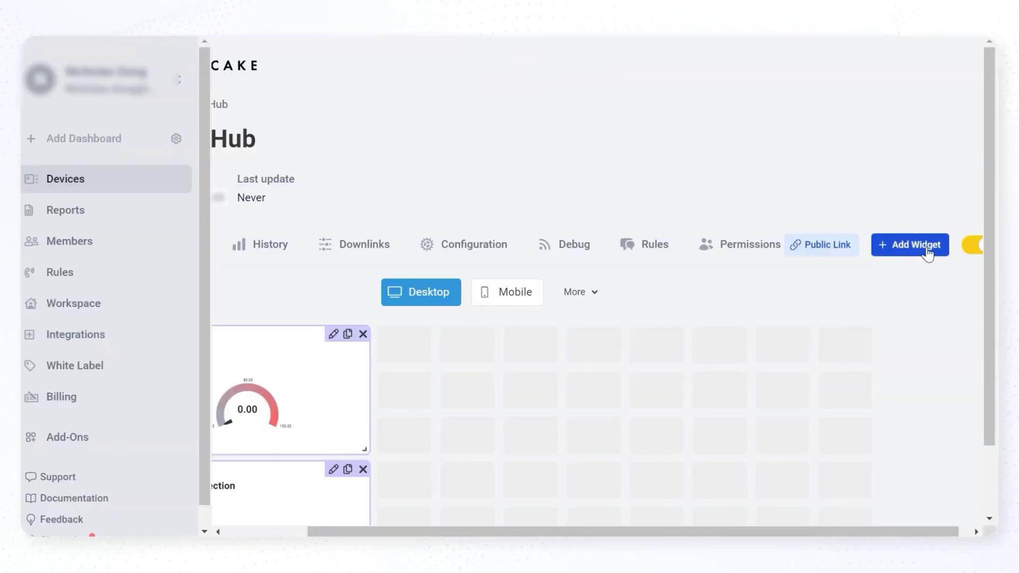
Add a value widget titled 'temperature' (German 'temp') bound to the temperature field
left_click(928, 249)
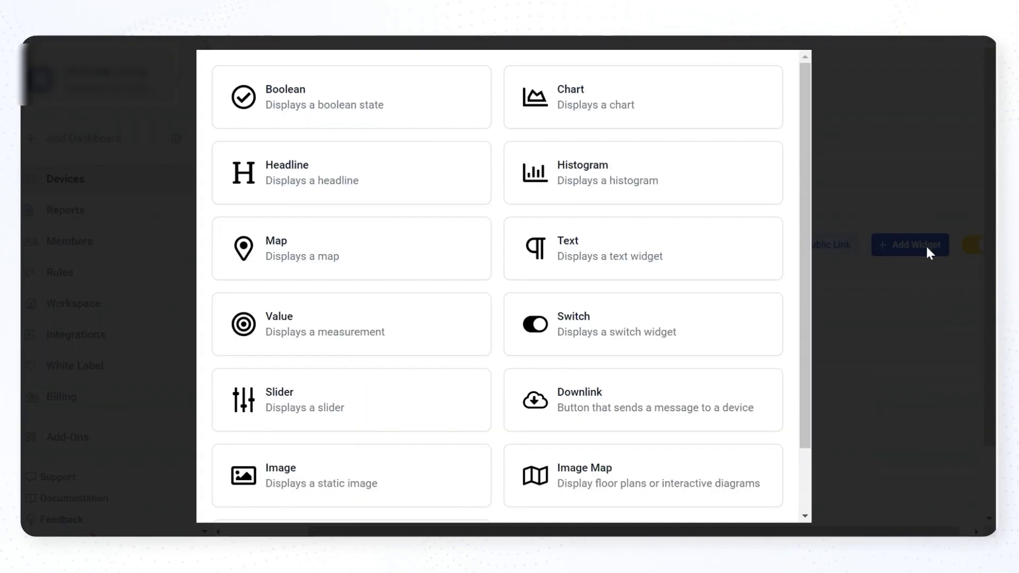
left_click(351, 324)
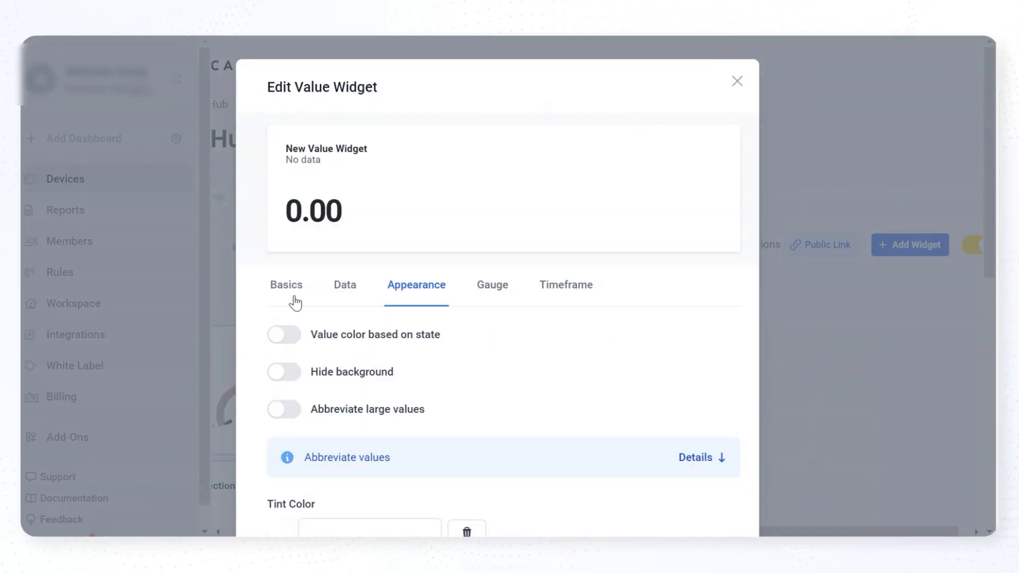
left_click(291, 298)
left_click(440, 379)
type("temperature")
triple_click(425, 418)
type("temp")
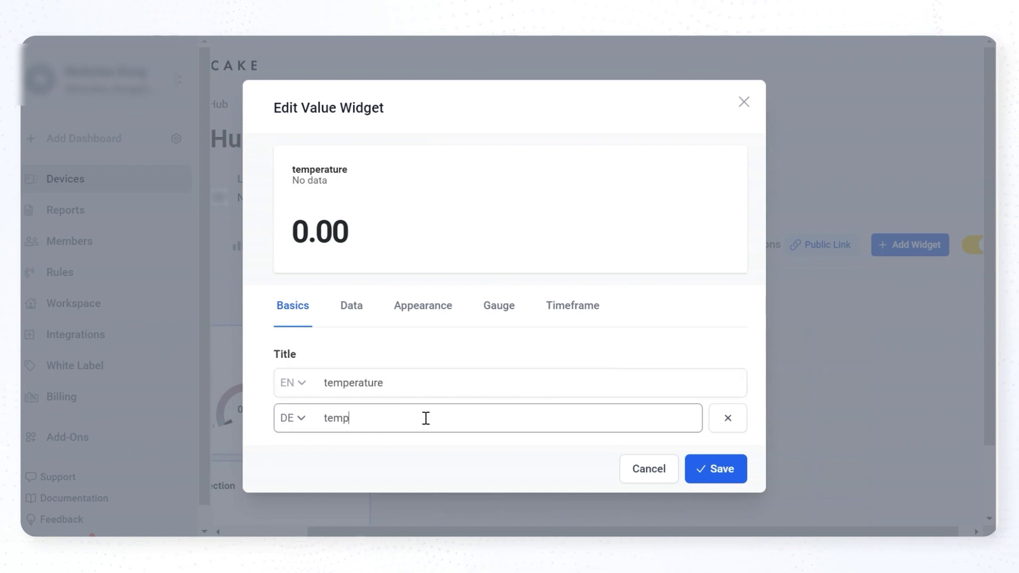
left_click(345, 306)
left_click(345, 359)
left_click(346, 421)
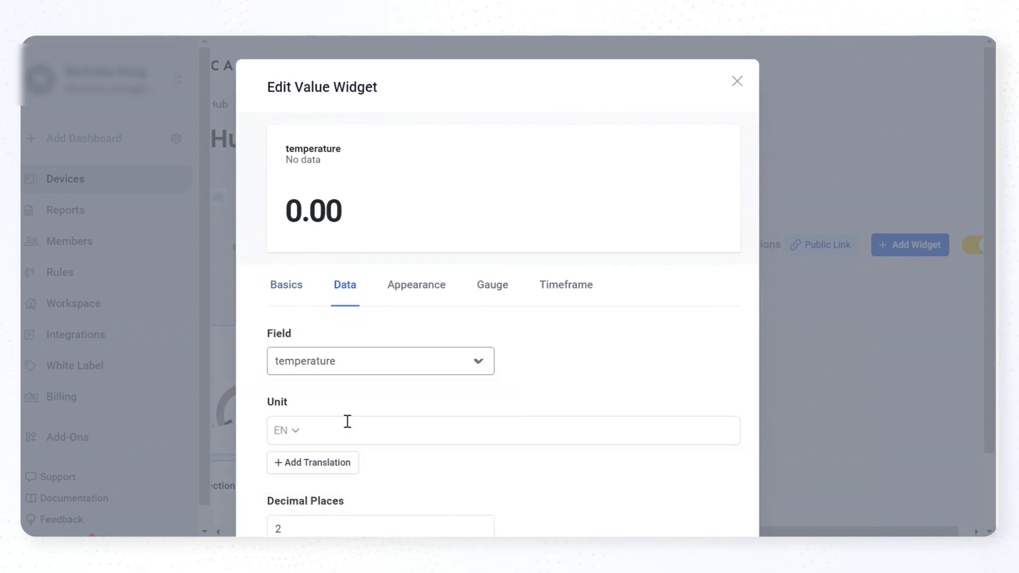
Make the temperature widget a circular gauge, orange up to 100 in red, and save it
left_click(420, 287)
left_click(493, 286)
left_click(391, 354)
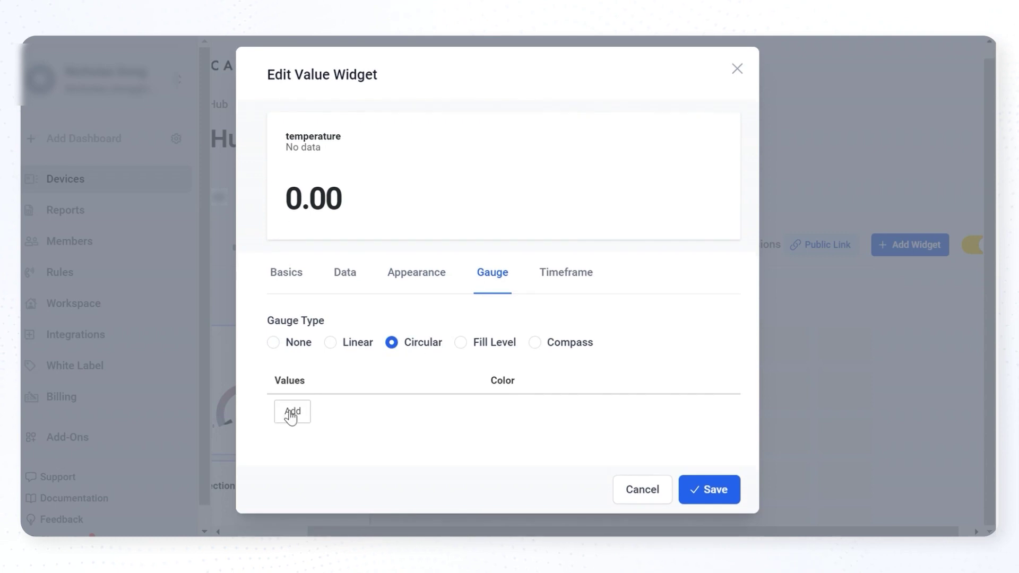
left_click(292, 412)
left_click(483, 419)
left_click(570, 452)
left_click(292, 450)
left_click(297, 413)
type("100")
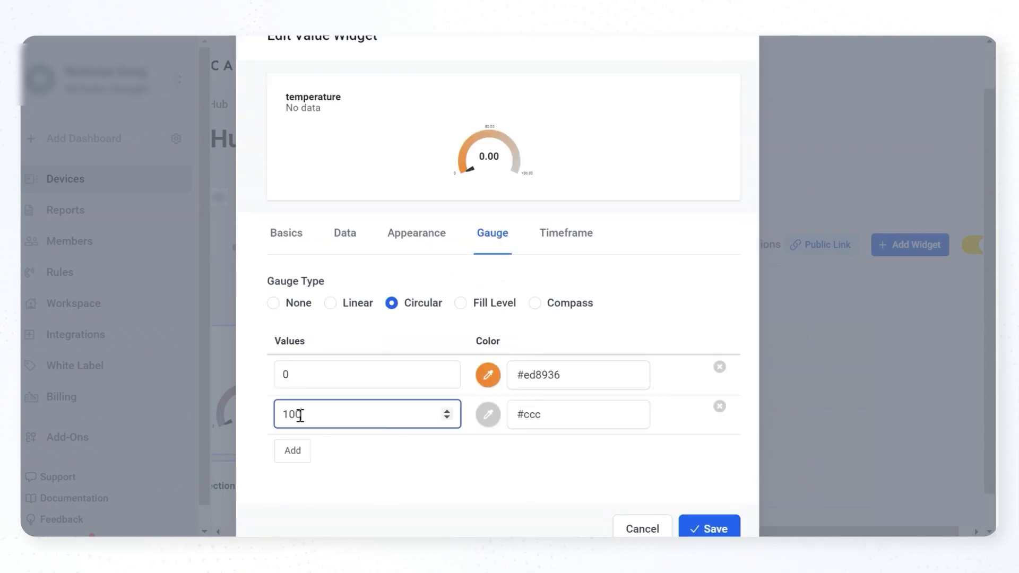
left_click(488, 414)
left_click(550, 437)
Add a value widget titled 'pressure' in both languages, bound to the pressure field
left_click(709, 529)
left_click(909, 244)
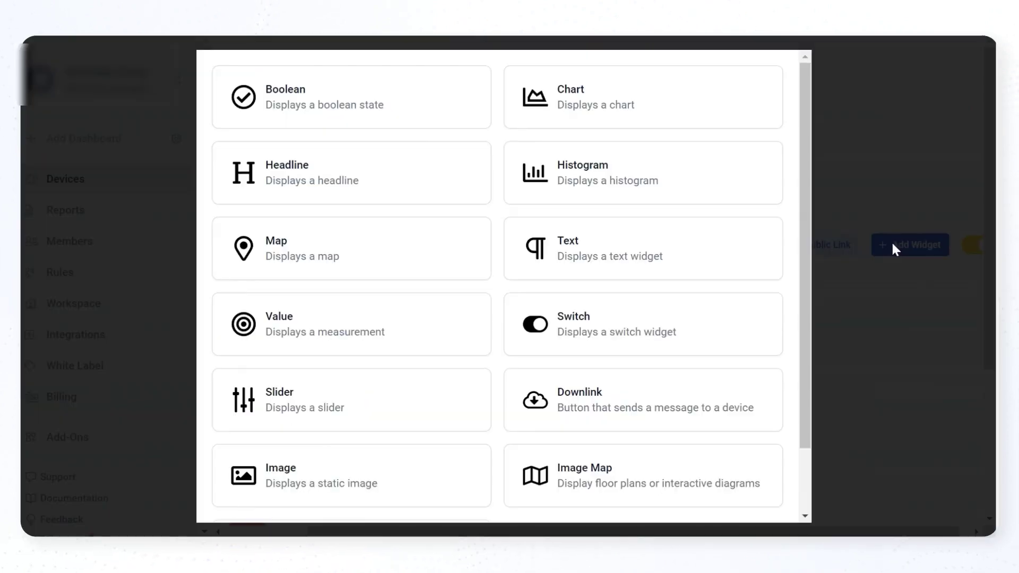
left_click(285, 297)
triple_click(446, 382)
type("pressure")
triple_click(448, 418)
type("pressure")
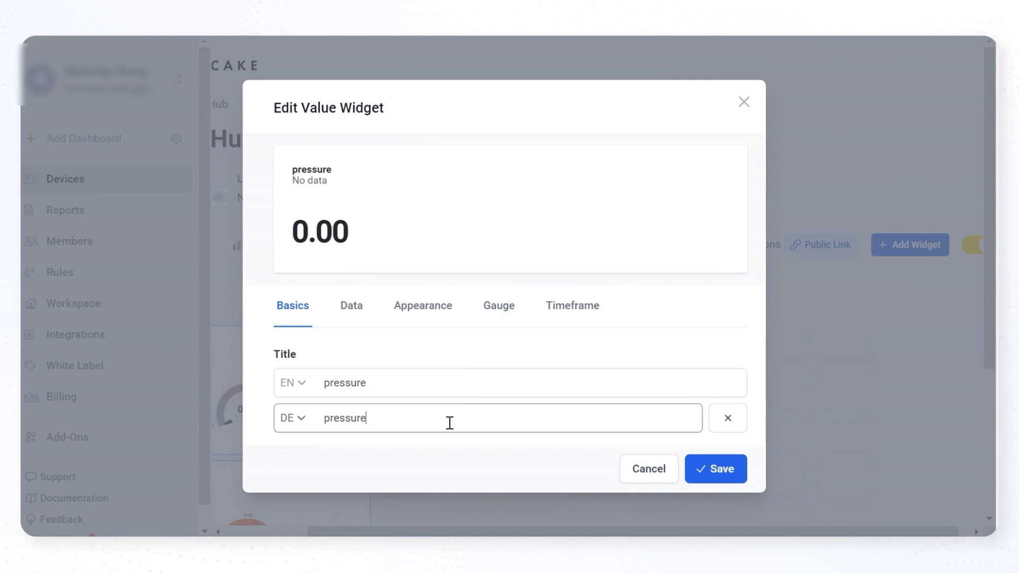
left_click(351, 306)
left_click(330, 366)
left_click(297, 437)
Make the pressure widget a circular gauge from 0 indigo to 1000 purple, and save it
left_click(398, 302)
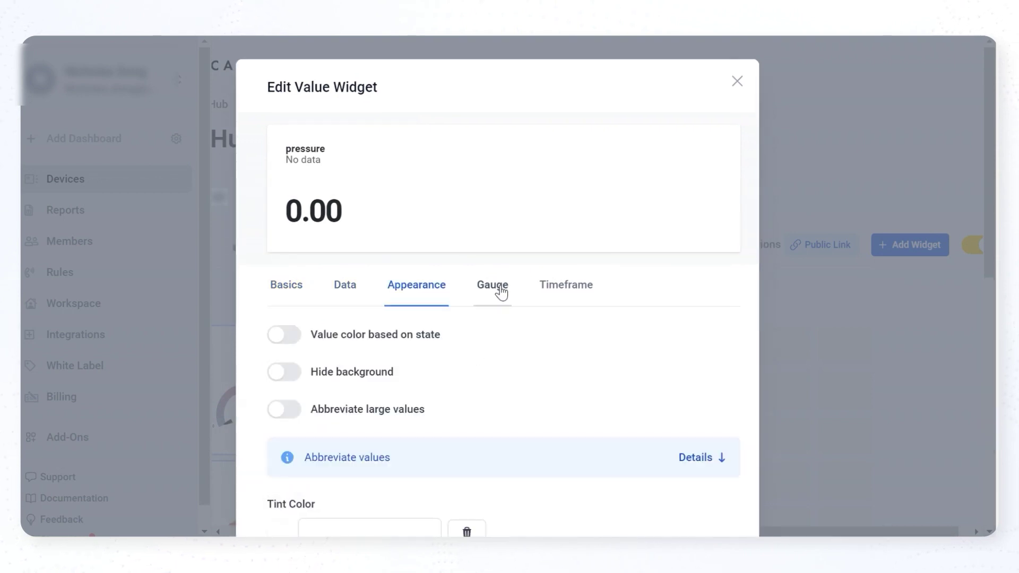
left_click(499, 289)
left_click(391, 355)
left_click(292, 423)
left_click(484, 427)
scroll(497, 432, "down", 2)
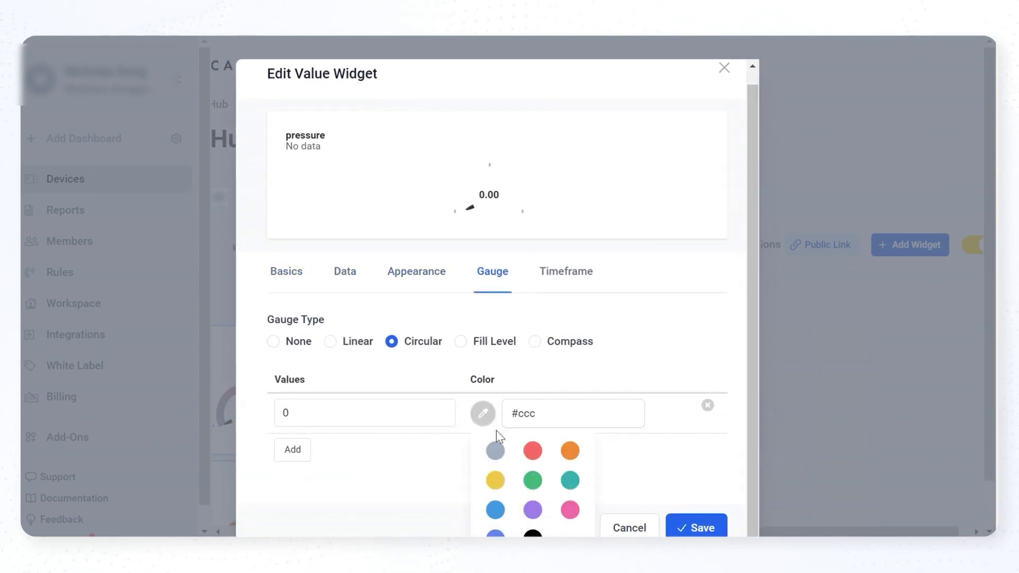
left_click(495, 501)
left_click(293, 411)
double_click(305, 419)
type("1000")
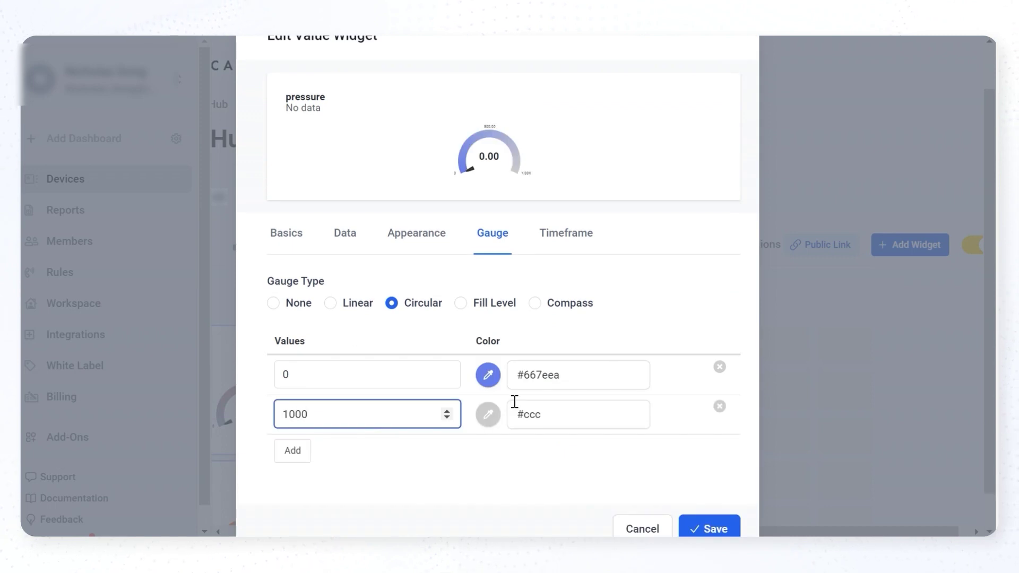
left_click(488, 414)
left_click(532, 495)
left_click(697, 522)
Add a value widget titled 'humidity' bound to the humidity field
left_click(892, 245)
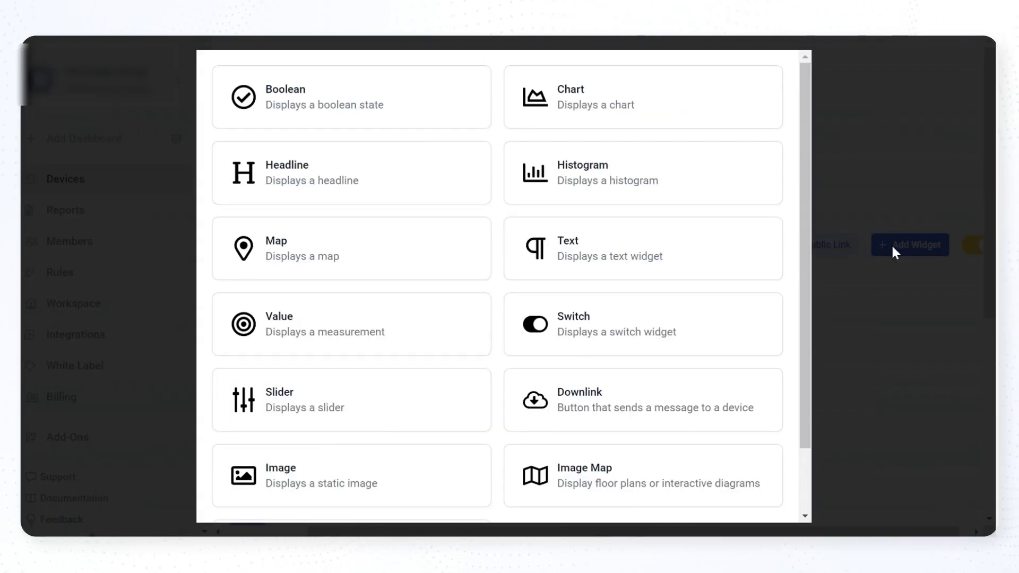
left_click(352, 324)
triple_click(372, 382)
type("humi")
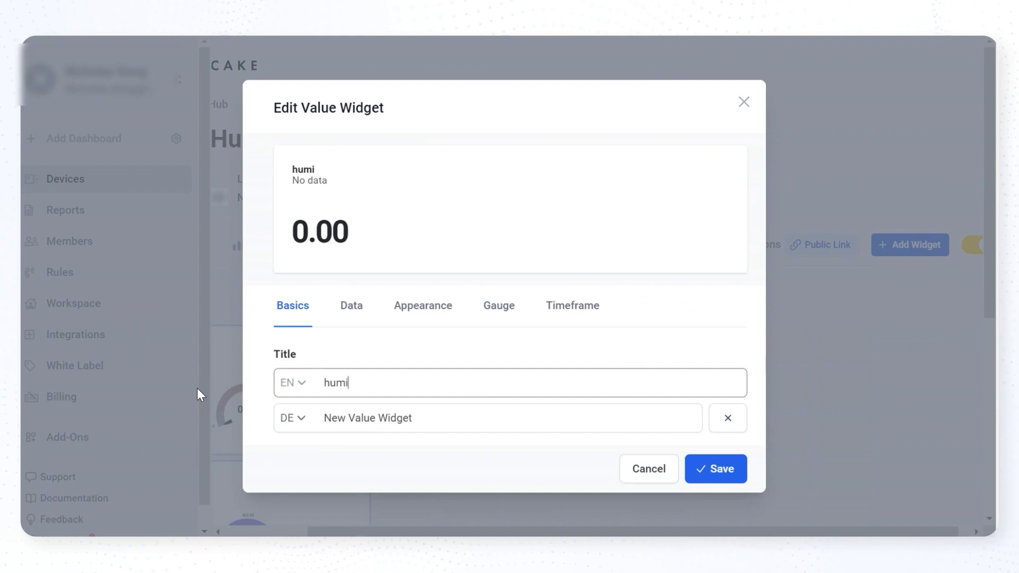
type("dity")
triple_click(313, 422)
type("humidity")
left_click(351, 305)
left_click(337, 361)
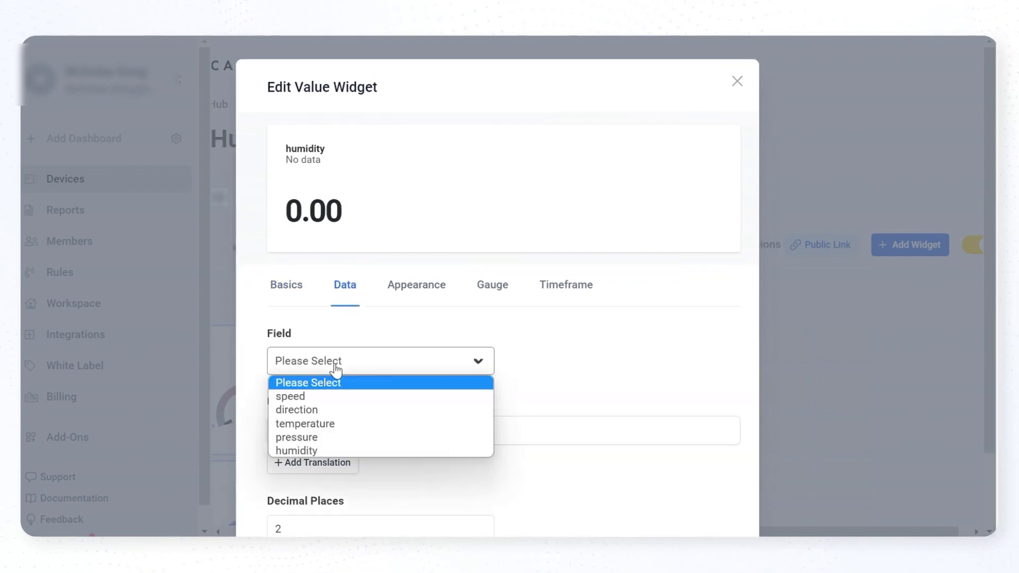
left_click(314, 448)
Make the humidity widget a circular gauge from blue to 100 in teal
left_click(415, 286)
left_click(520, 286)
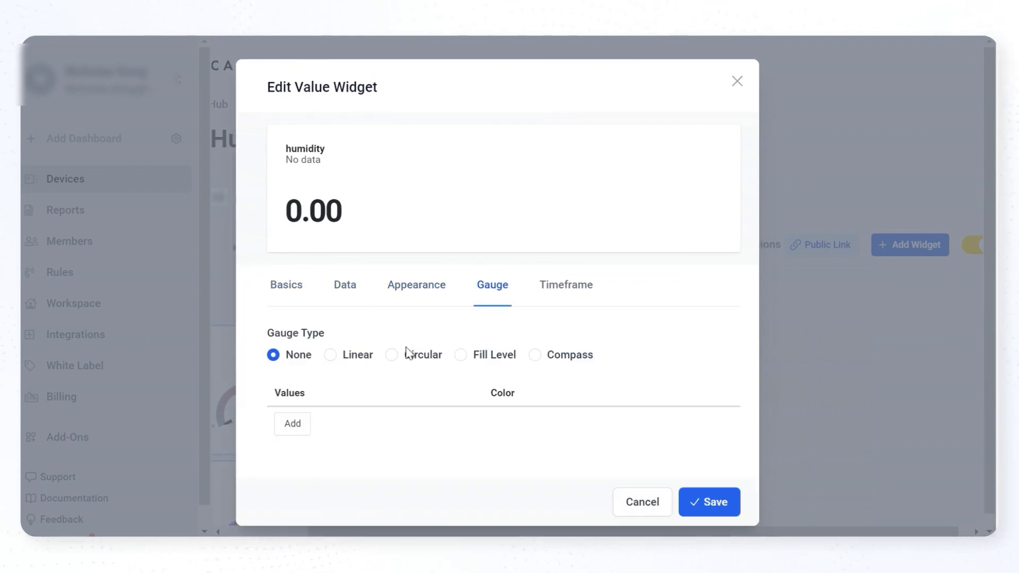
left_click(552, 371)
left_click(493, 470)
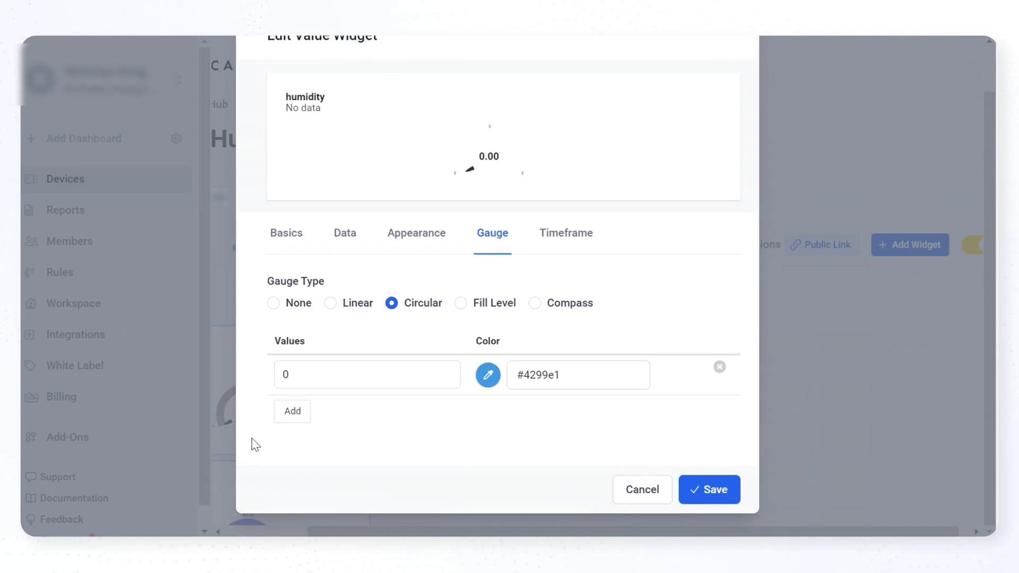
left_click(292, 409)
left_click(314, 416)
type("100")
left_click(488, 414)
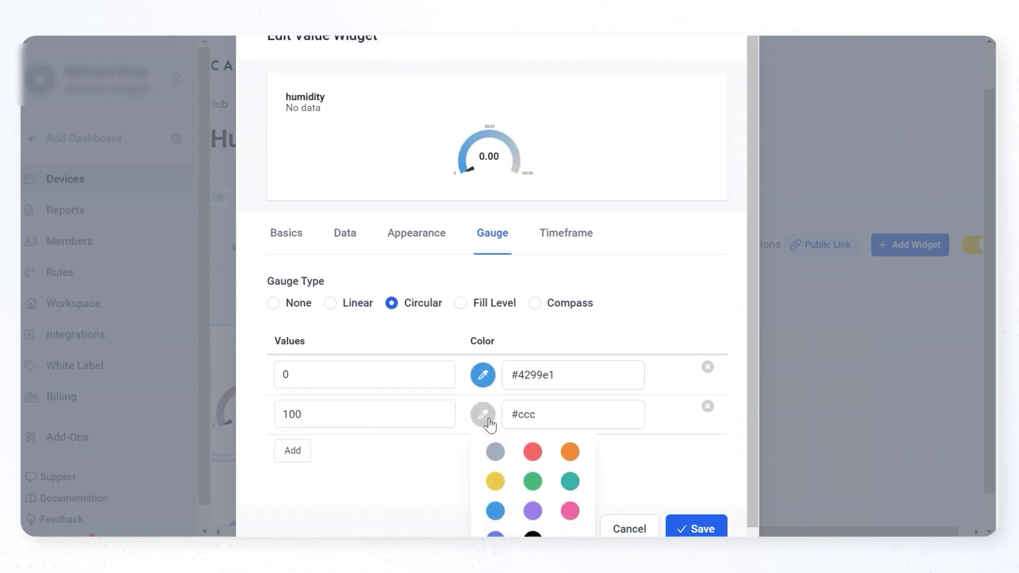
left_click(569, 469)
Save the humidity gauge, then place humidity and wind direction beside wind speed and temperature beside pressure
left_click(686, 521)
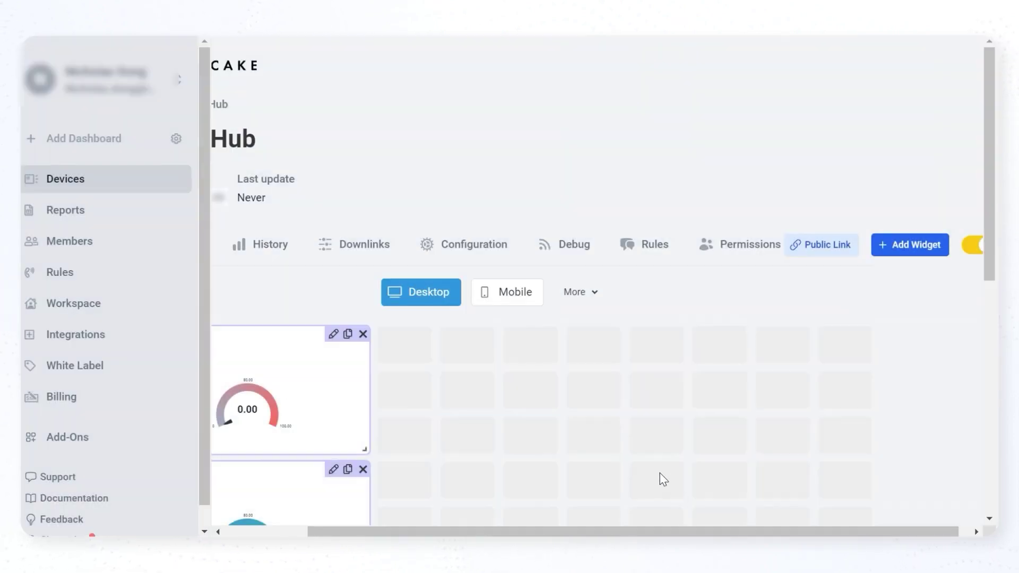
left_click_drag(628, 531, 545, 531)
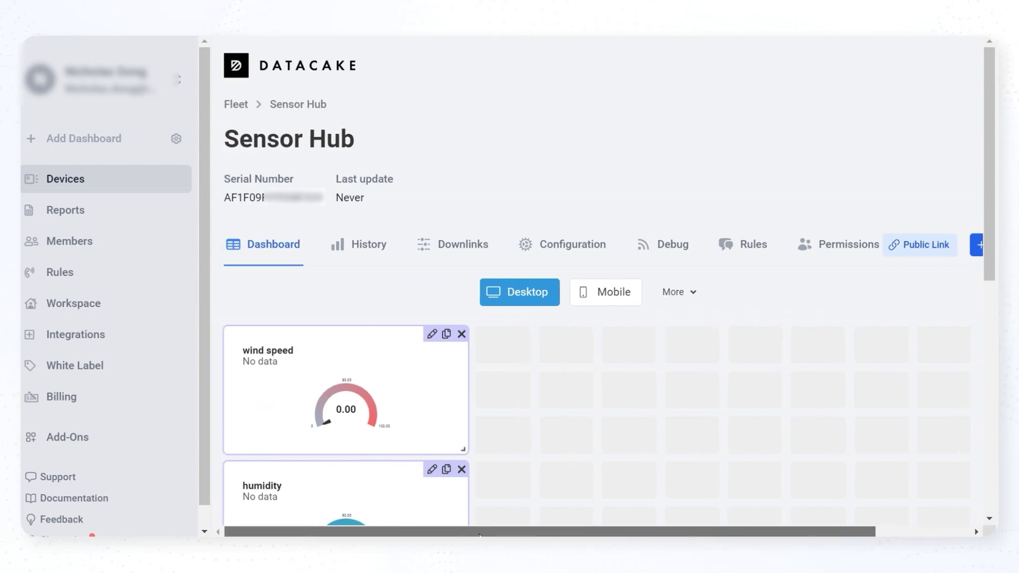
scroll(593, 334, "down", 6)
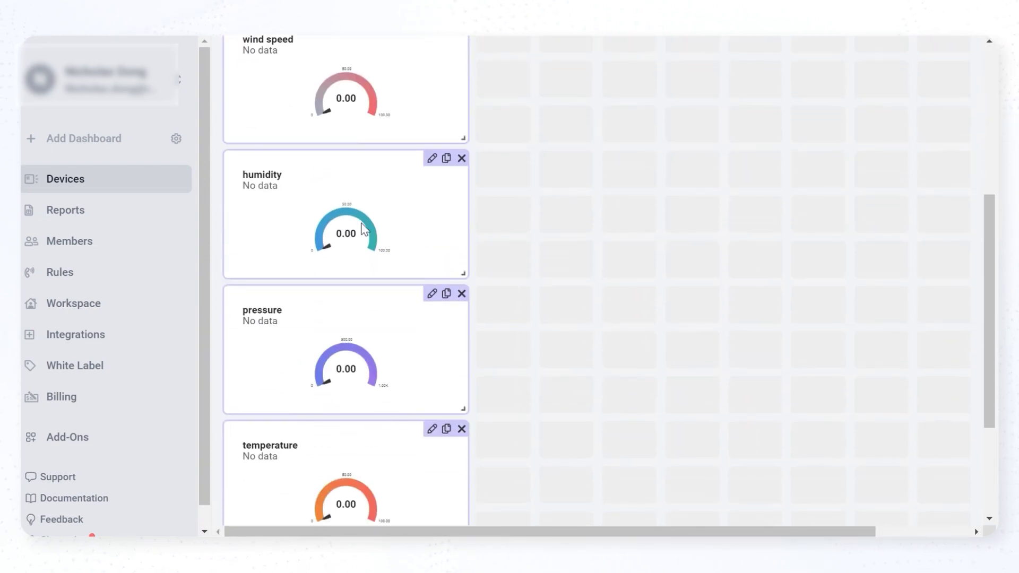
left_click_drag(362, 229, 663, 111)
left_click_drag(364, 303, 621, 297)
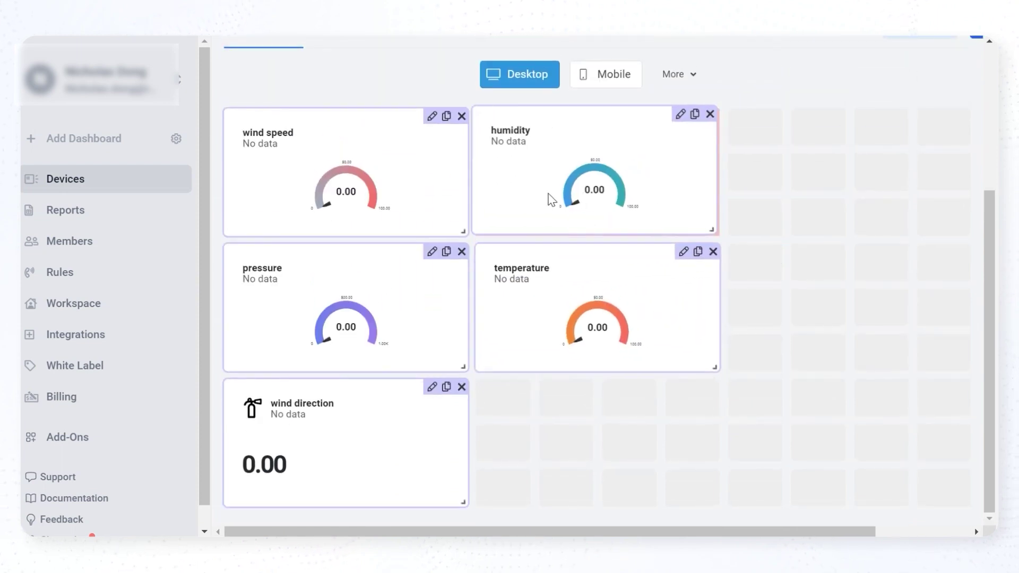
left_click_drag(298, 464, 784, 333)
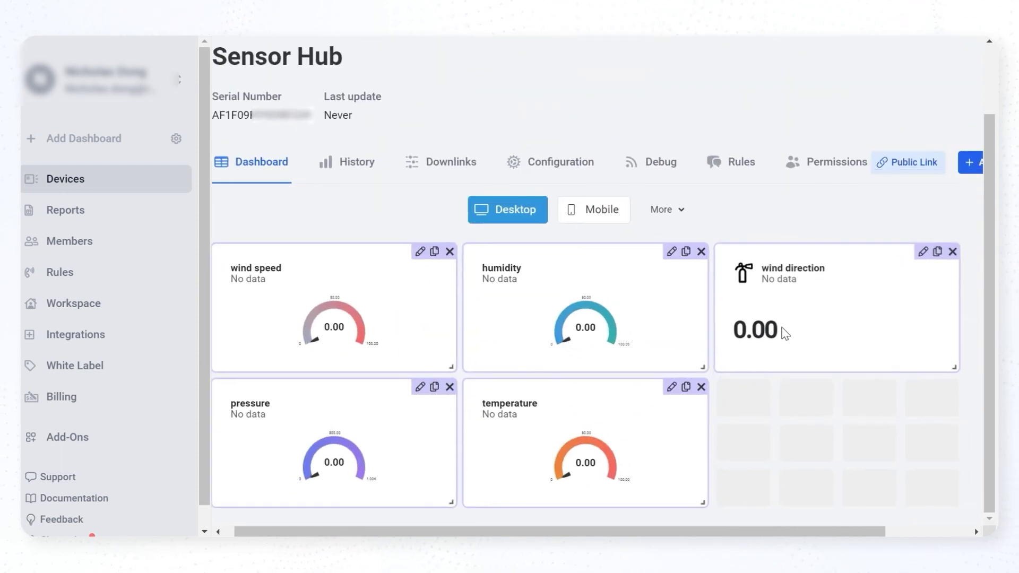
Add a chart widget titled 'tem' with the German title 'tem'
left_click(896, 162)
left_click(594, 96)
left_click(549, 398)
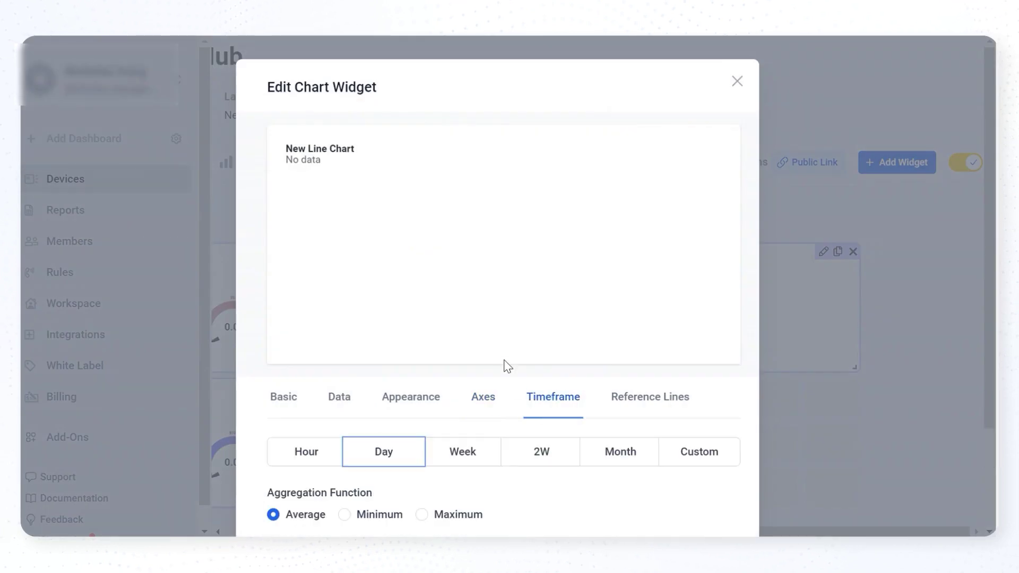
scroll(507, 366, "down", 3)
left_click(283, 268)
left_click(409, 411)
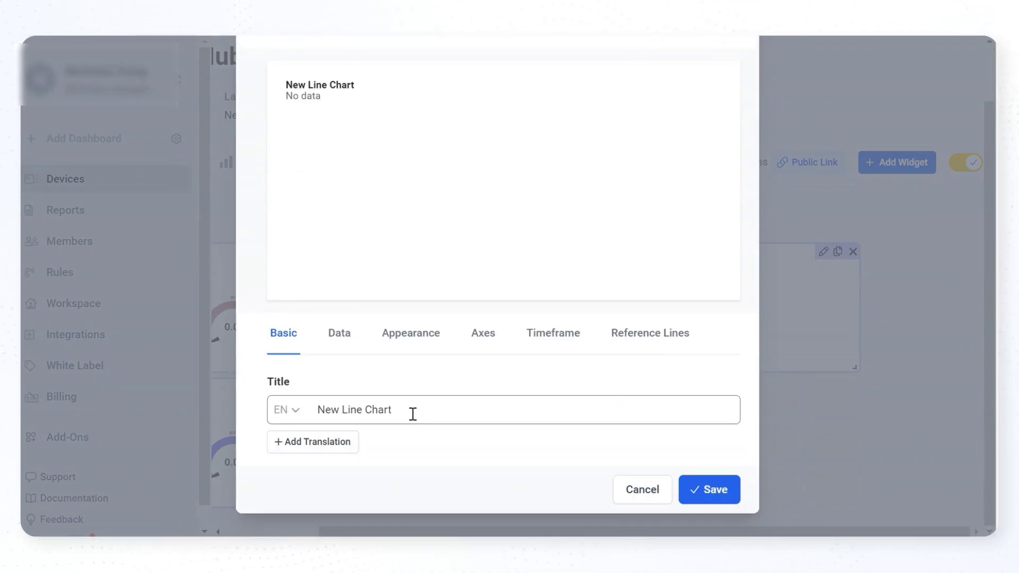
type("tem")
left_click(336, 446)
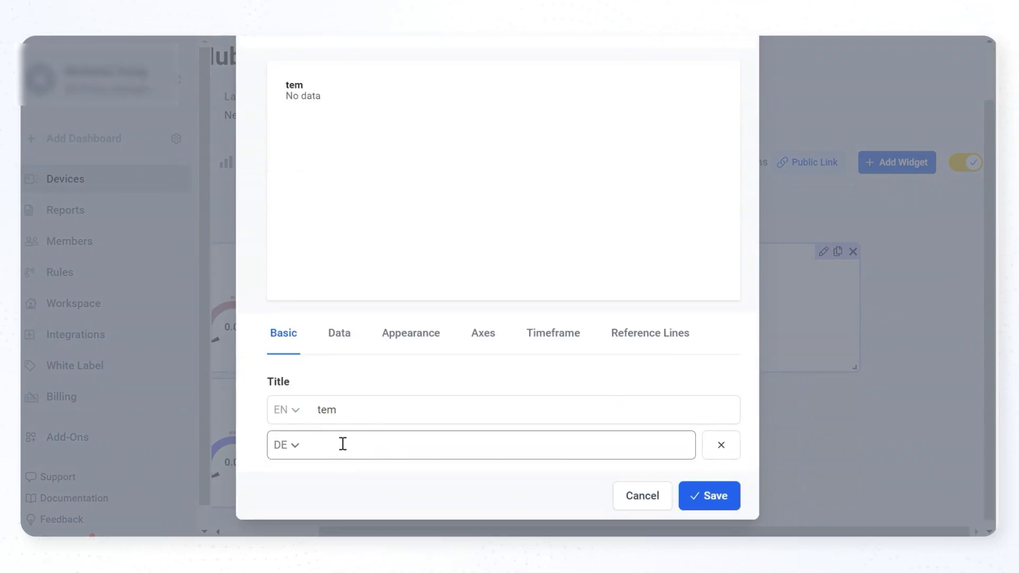
type("tem")
Plot the temperature field on the chart in red
left_click(339, 334)
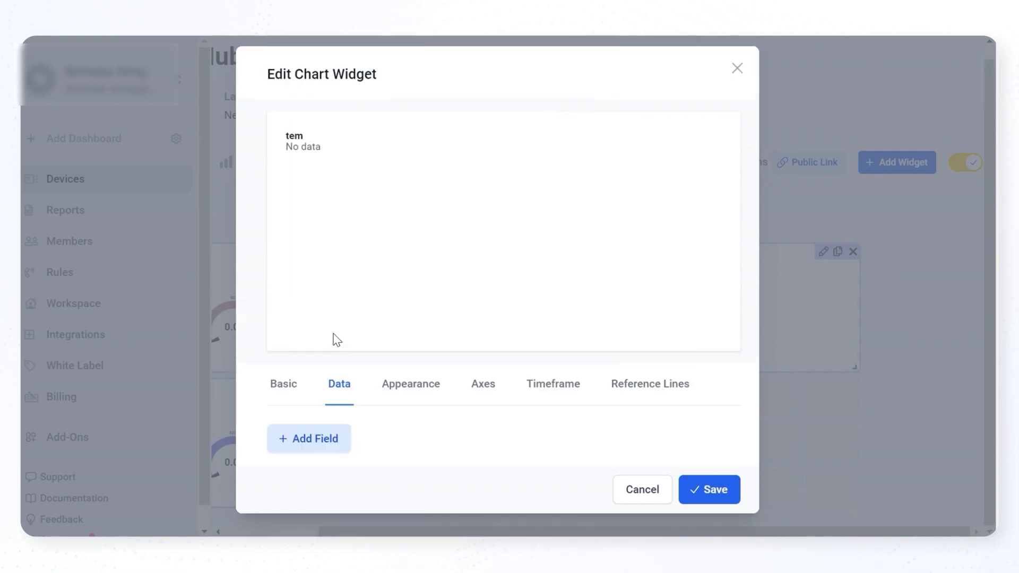
scroll(353, 419, "down", 3)
left_click(341, 342)
left_click(317, 434)
scroll(365, 390, "down", 3)
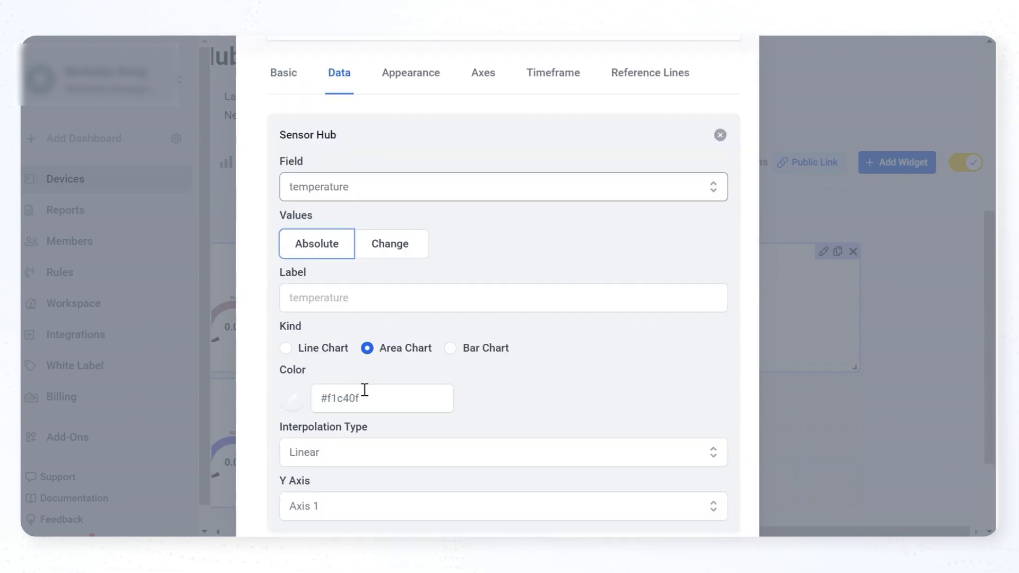
left_click(339, 395)
left_click(341, 431)
scroll(318, 435, "down", 1)
Add the humidity field in blue, save the chart and drag it below the gauges
left_click(311, 440)
scroll(387, 405, "down", 4)
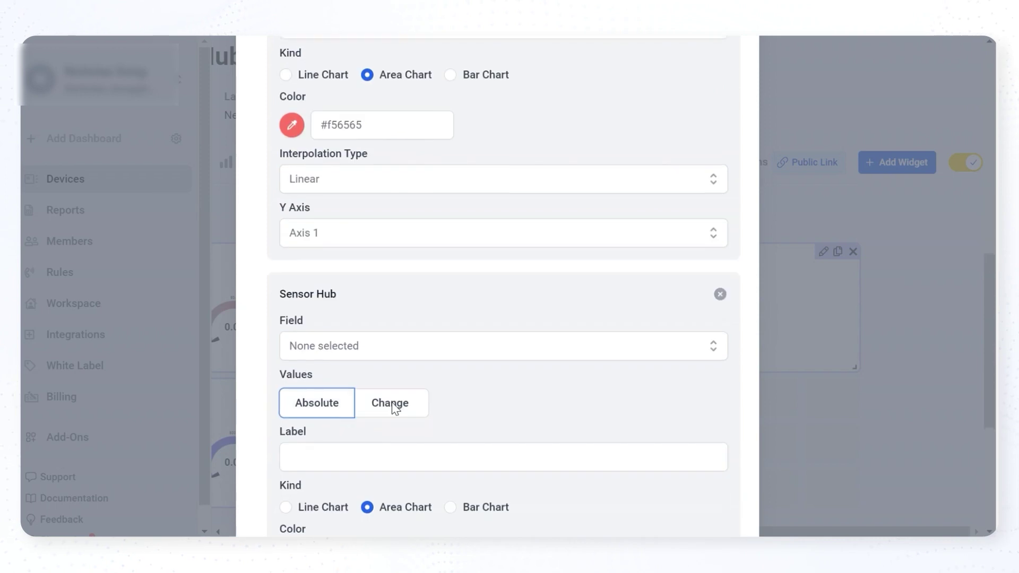
left_click(352, 344)
left_click(313, 488)
scroll(318, 361, "down", 4)
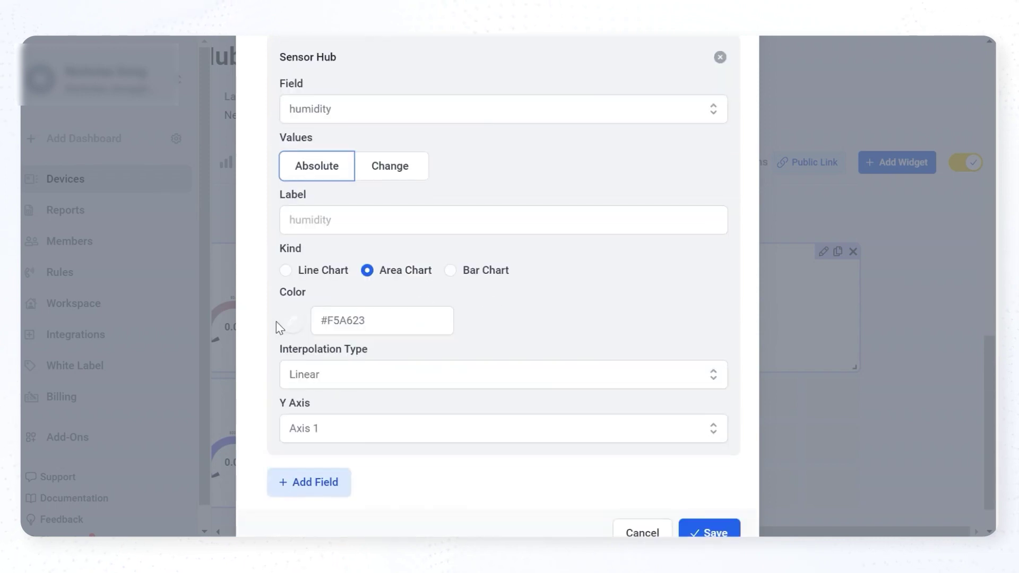
left_click(291, 321)
left_click(371, 403)
left_click(708, 532)
scroll(636, 404, "down", 3)
left_click_drag(603, 377, 451, 401)
Scroll around the finished dashboard to check the gauges and tem chart show live readings
left_click_drag(411, 525, 324, 530)
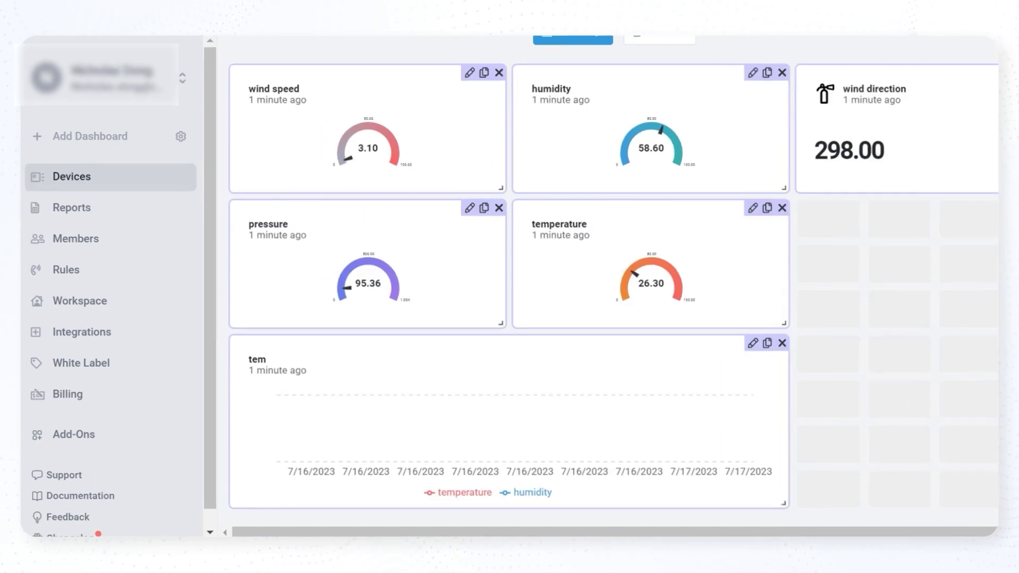
scroll(612, 280, "up", 4)
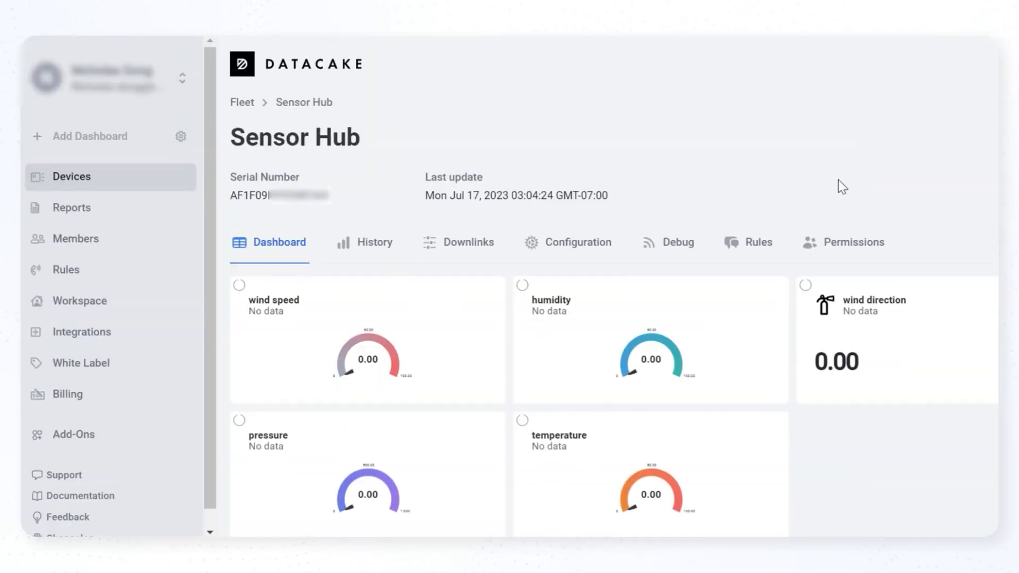
scroll(838, 180, "down", 2)
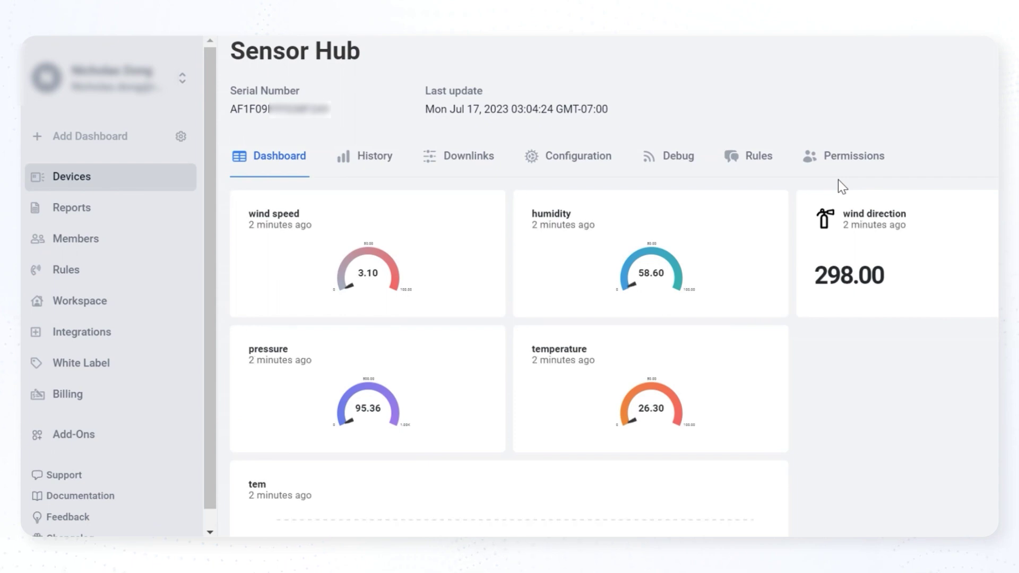